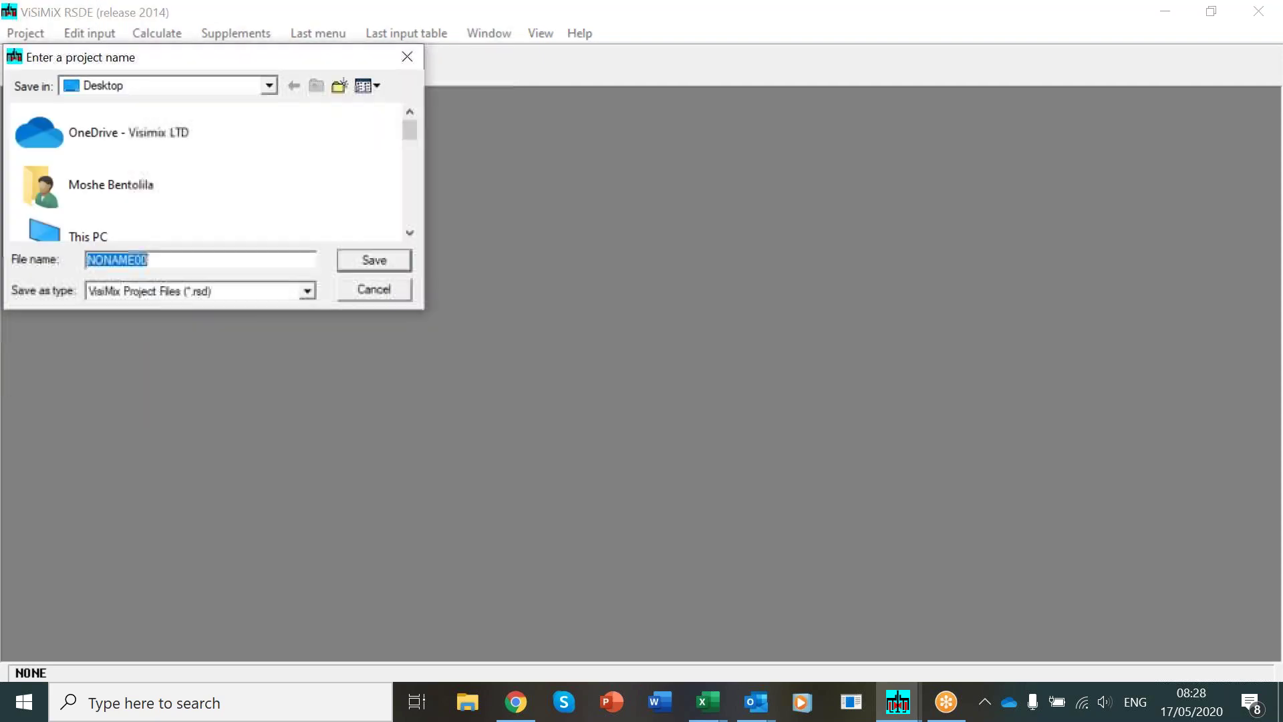
- Save the new project as redse and choose the BS device with a central blade rotor
{"action": "type", "text": "re"}
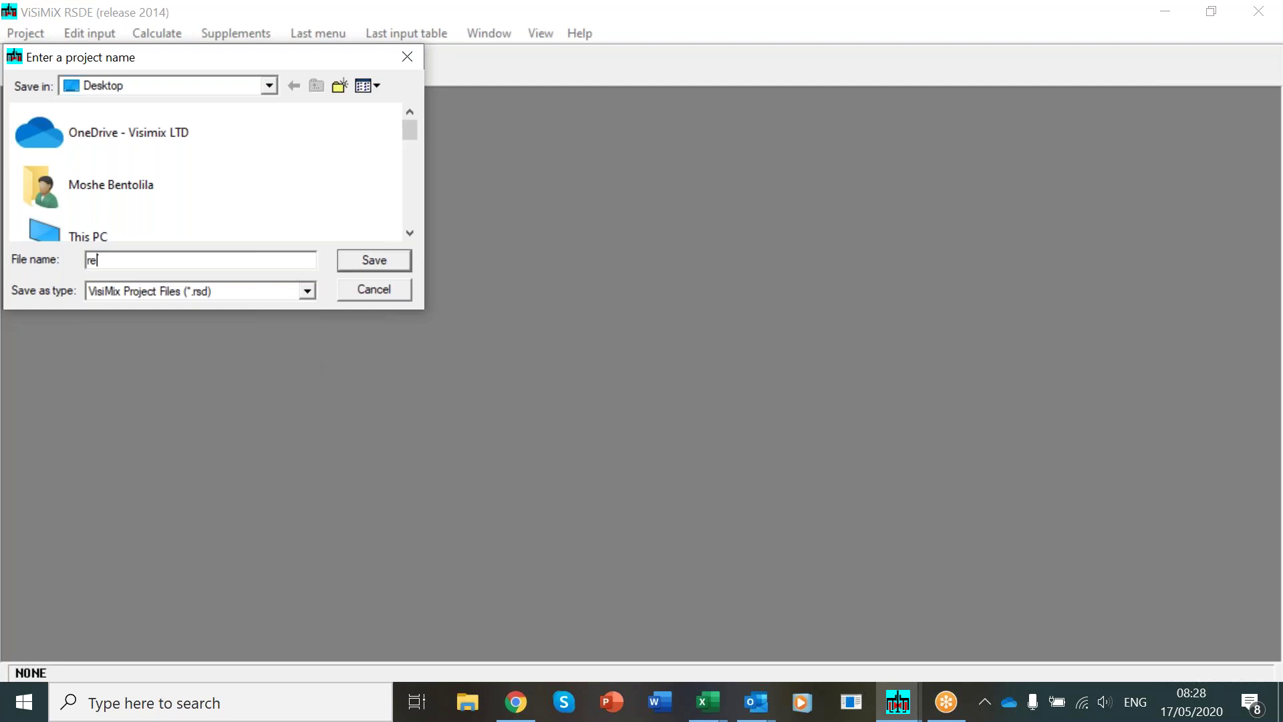
{"action": "type", "text": "dse"}
{"action": "left_click", "coordinate": [400, 262]}
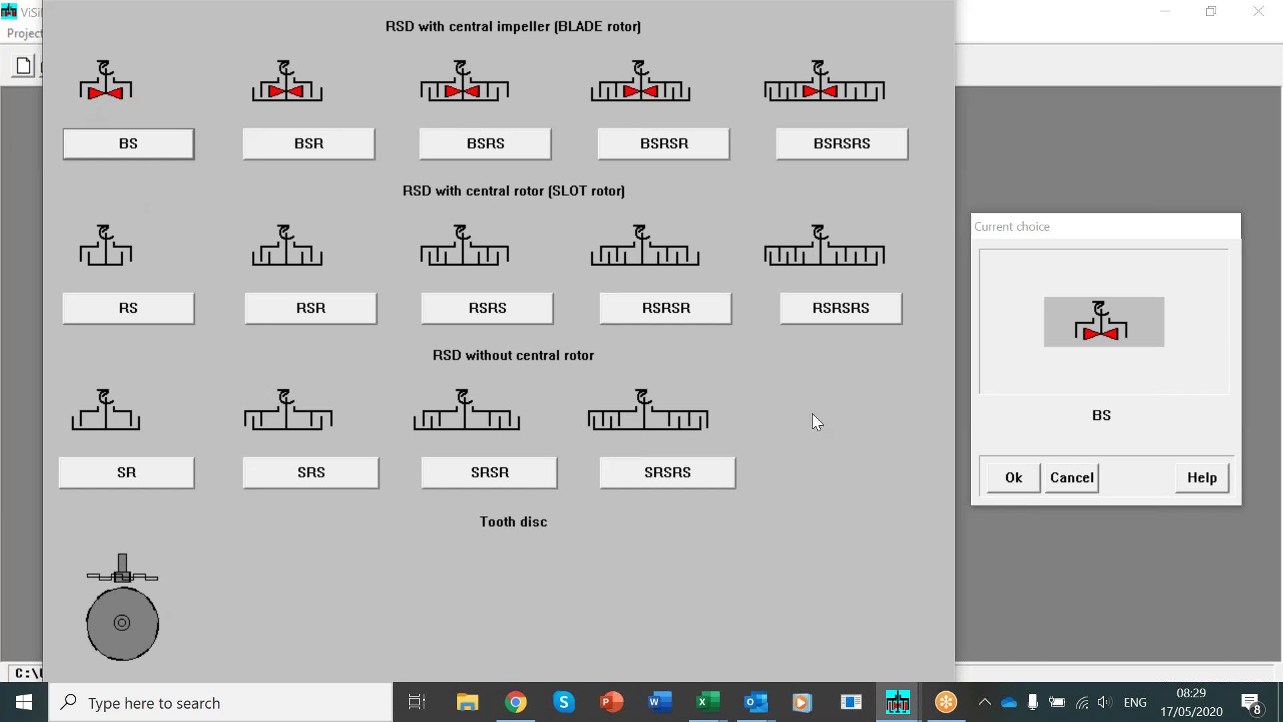
{"action": "left_click", "coordinate": [1014, 477]}
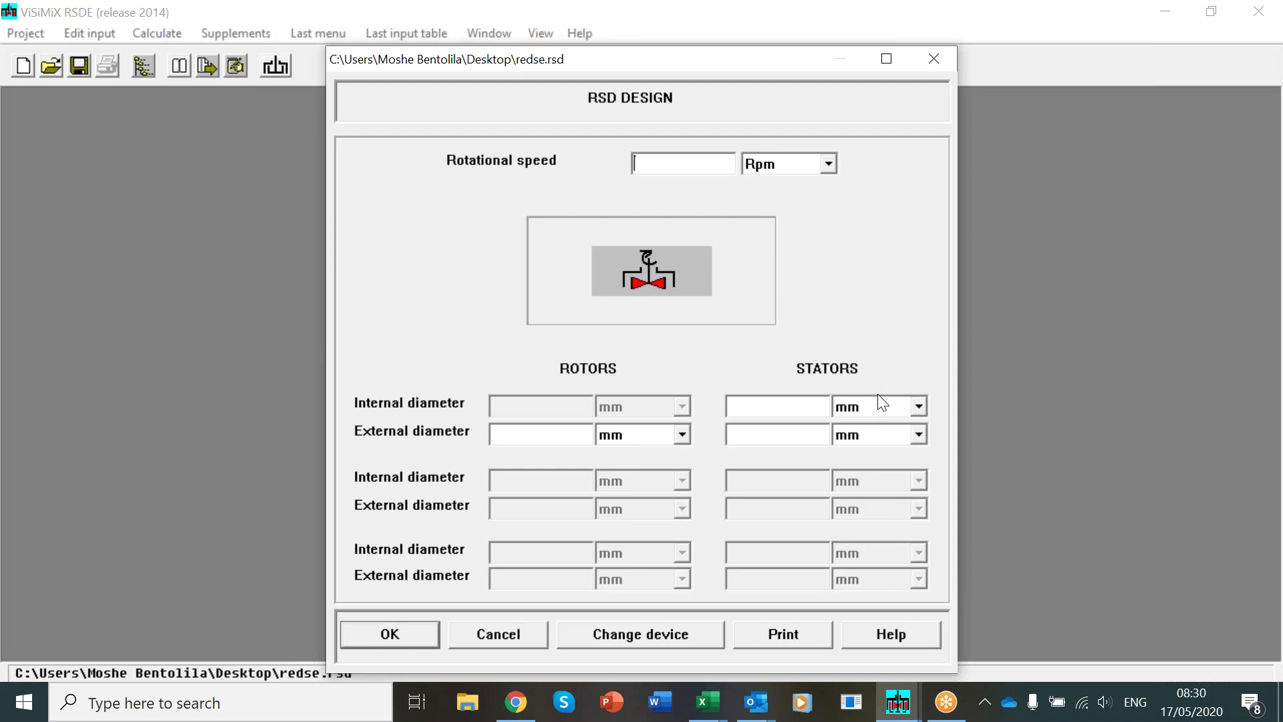
- Define the RSD design with 2200 rpm rotational speed, 190 mm rotor external diameter, and stator diameters of 191 mm internal and 200 mm external
{"action": "type", "text": "2200"}
{"action": "left_click", "coordinate": [538, 437]}
{"action": "type", "text": "190"}
{"action": "left_click", "coordinate": [748, 404]}
{"action": "type", "text": "191"}
{"action": "left_click", "coordinate": [767, 434]}
{"action": "type", "text": "200"}
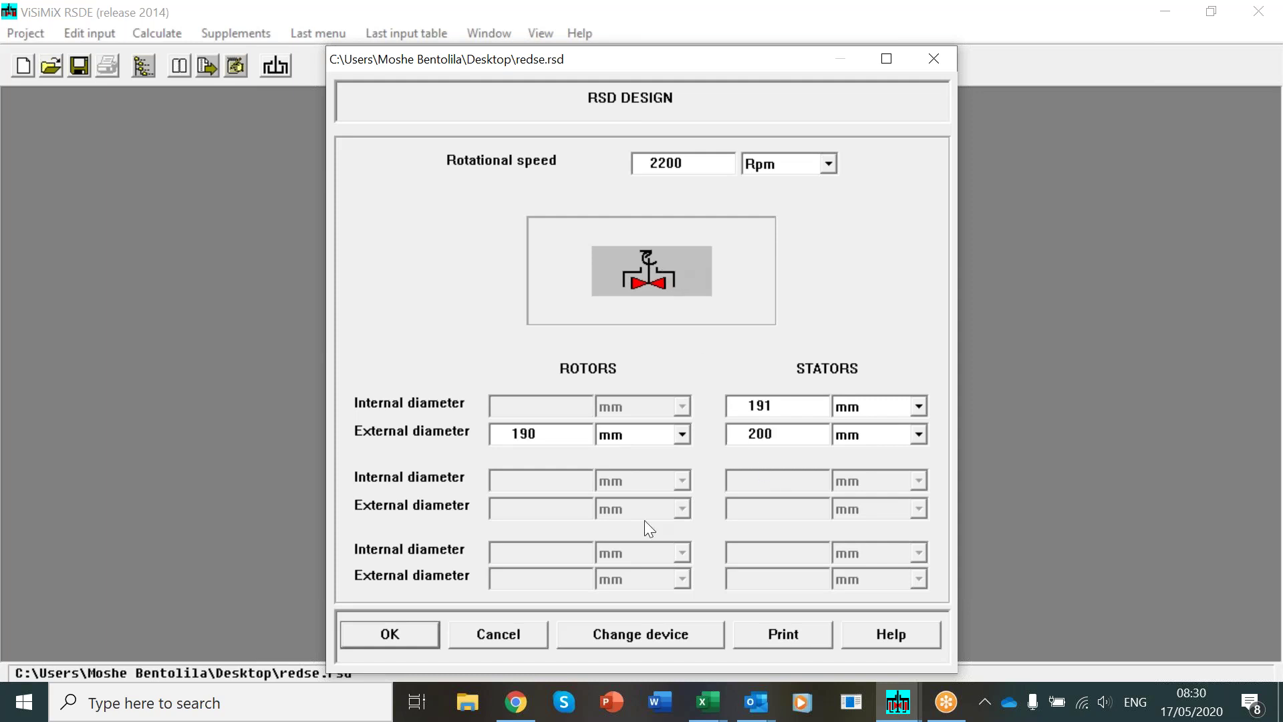
{"action": "left_click", "coordinate": [420, 640]}
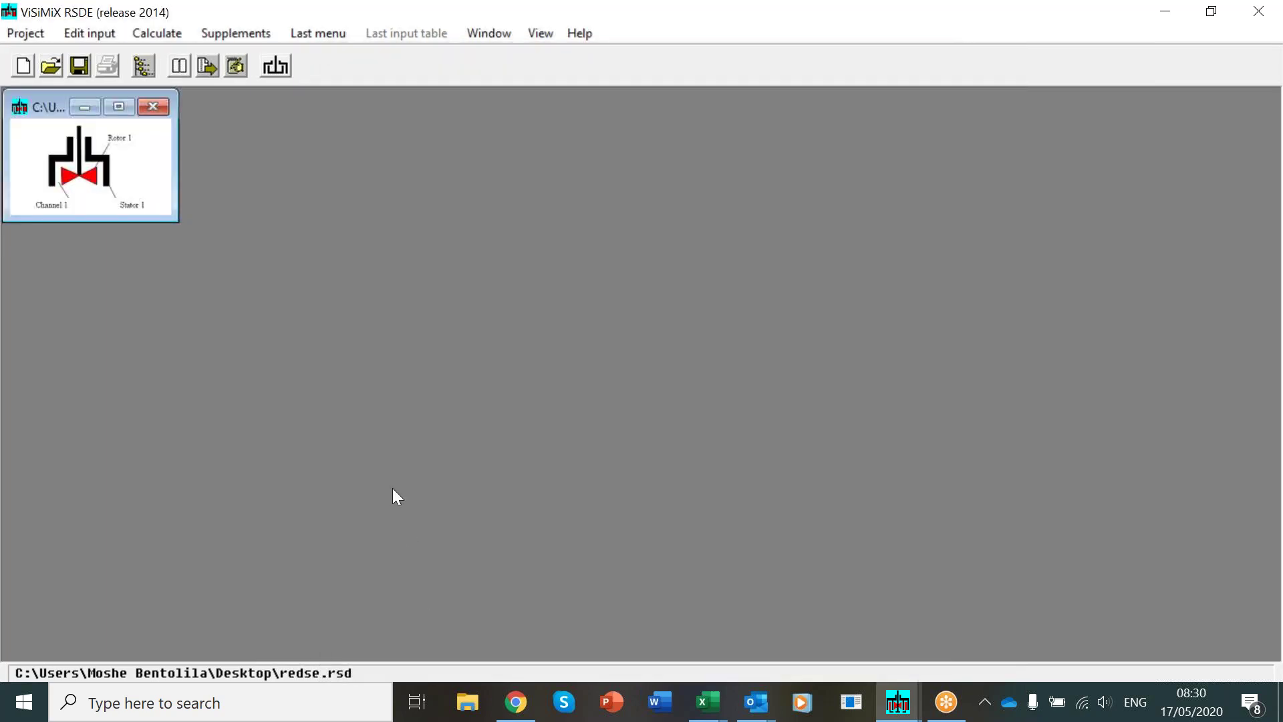
- Start the mean drop size calculation for batch emulsifying
{"action": "left_click", "coordinate": [162, 35]}
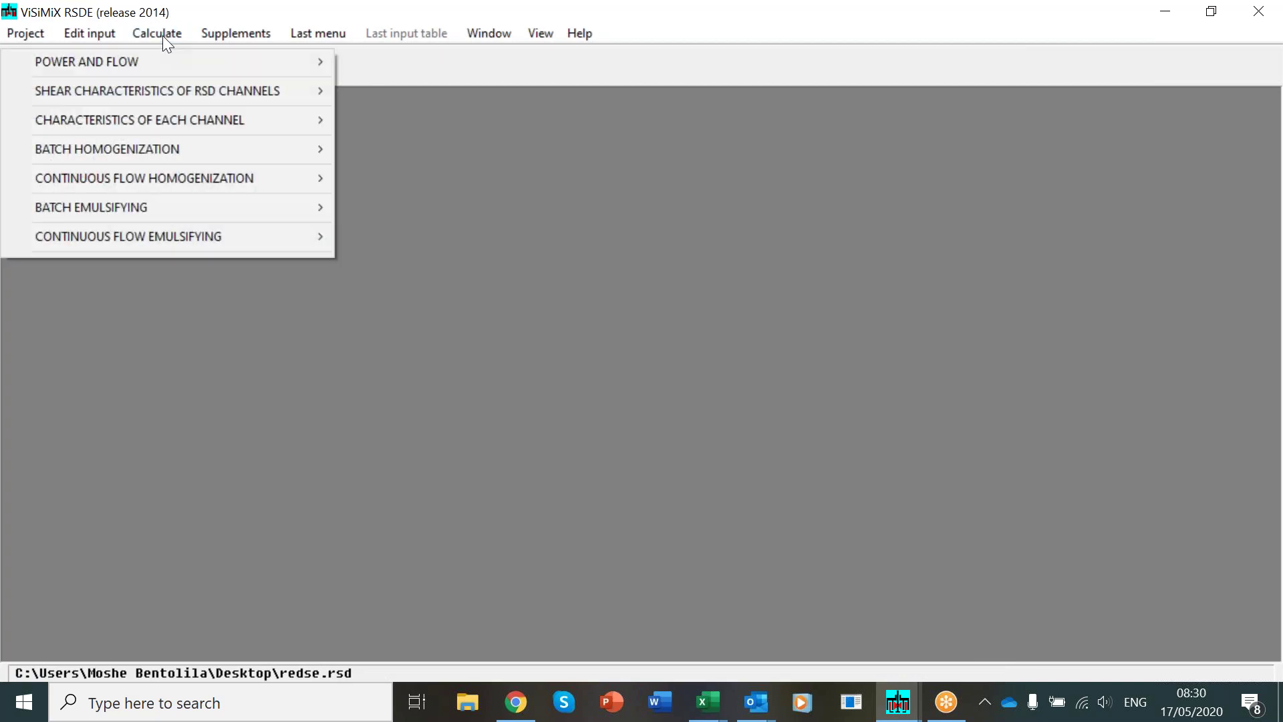
{"action": "mouse_move", "coordinate": [159, 62]}
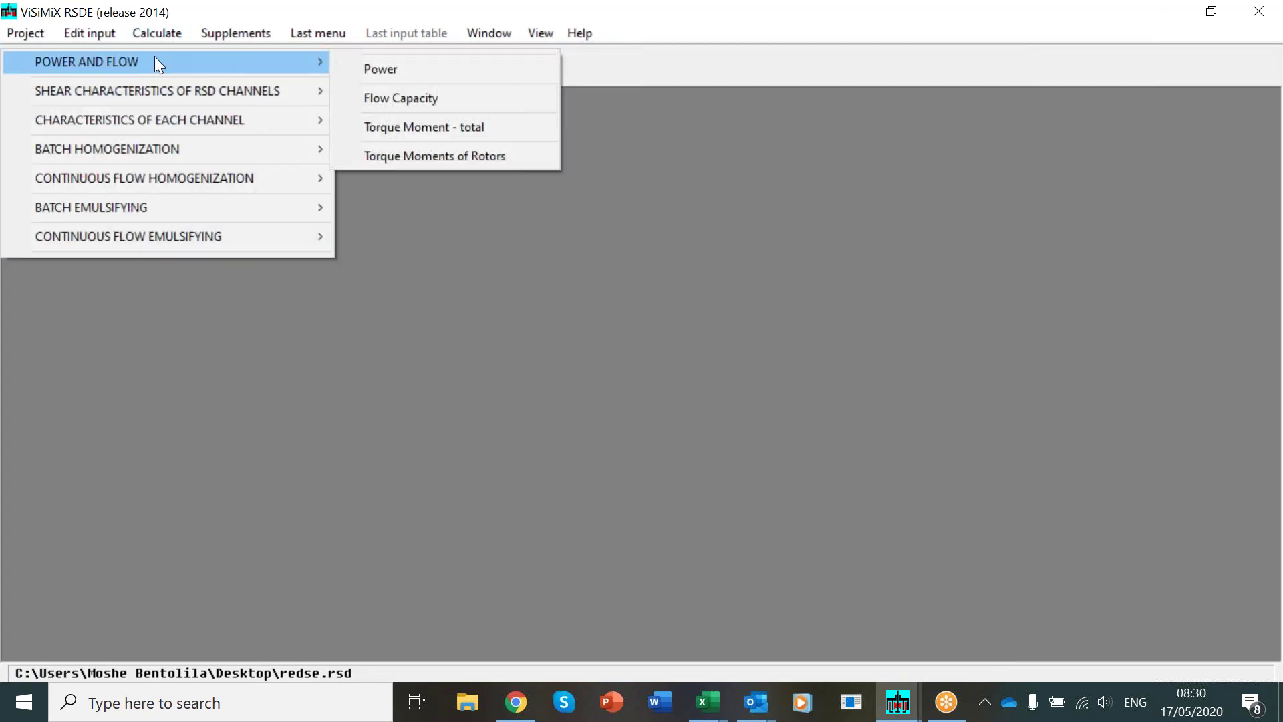
{"action": "mouse_move", "coordinate": [163, 94]}
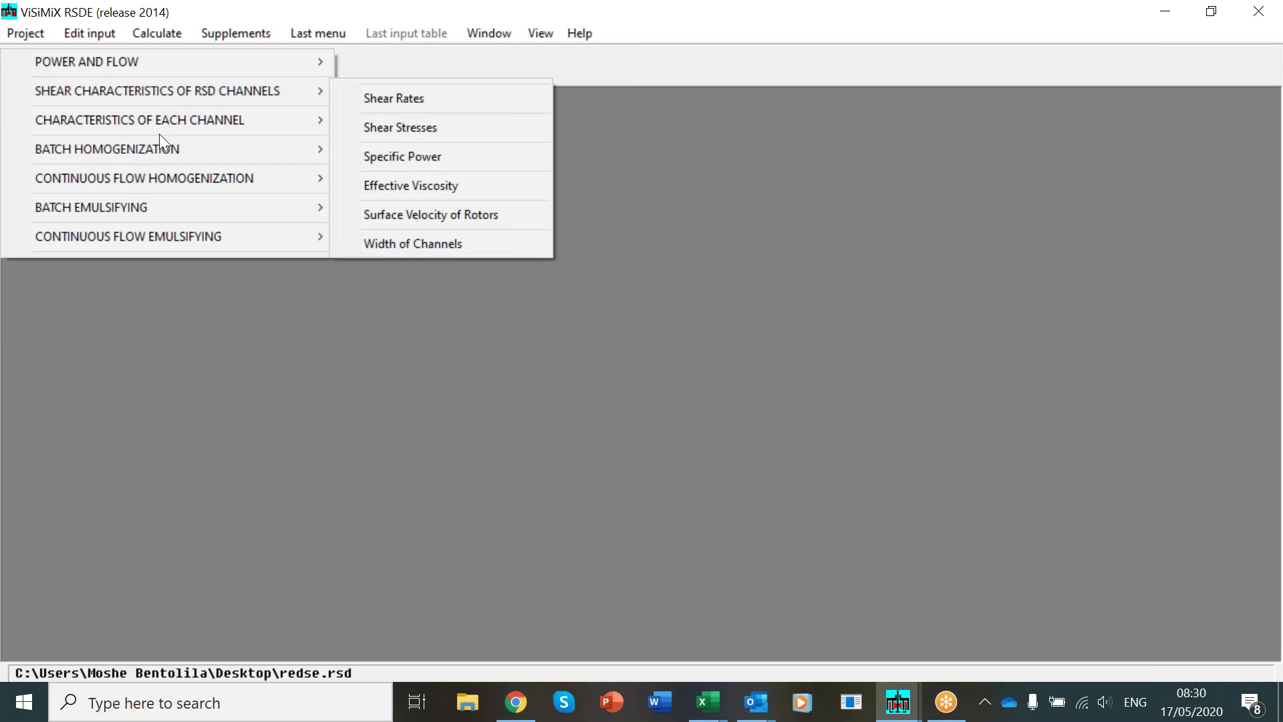
{"action": "mouse_move", "coordinate": [149, 150]}
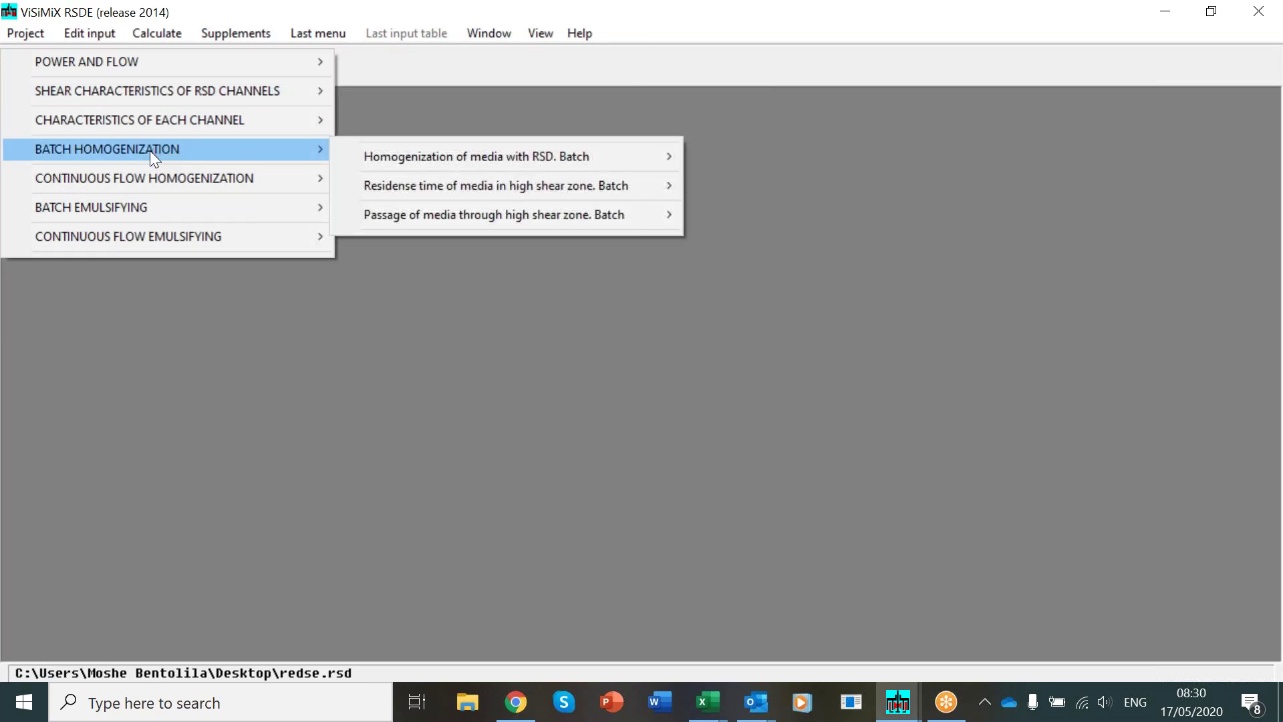
{"action": "mouse_move", "coordinate": [163, 173]}
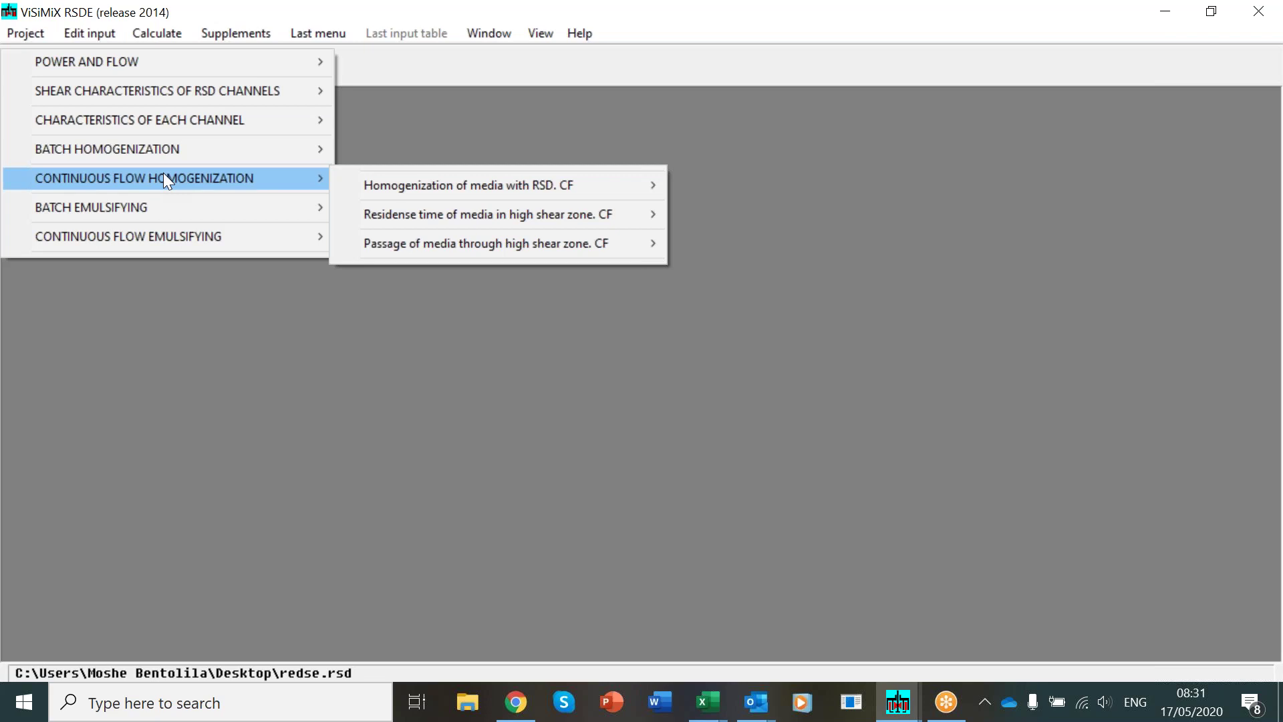
{"action": "mouse_move", "coordinate": [153, 206]}
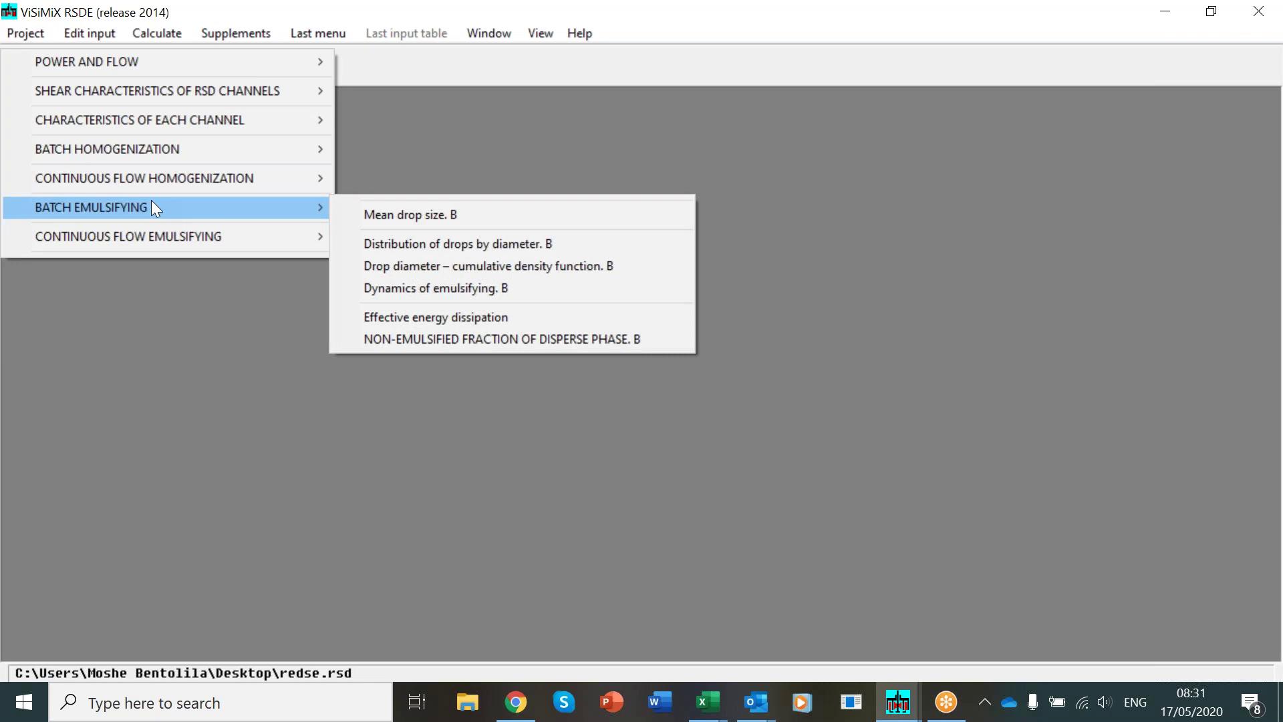
{"action": "mouse_move", "coordinate": [144, 235]}
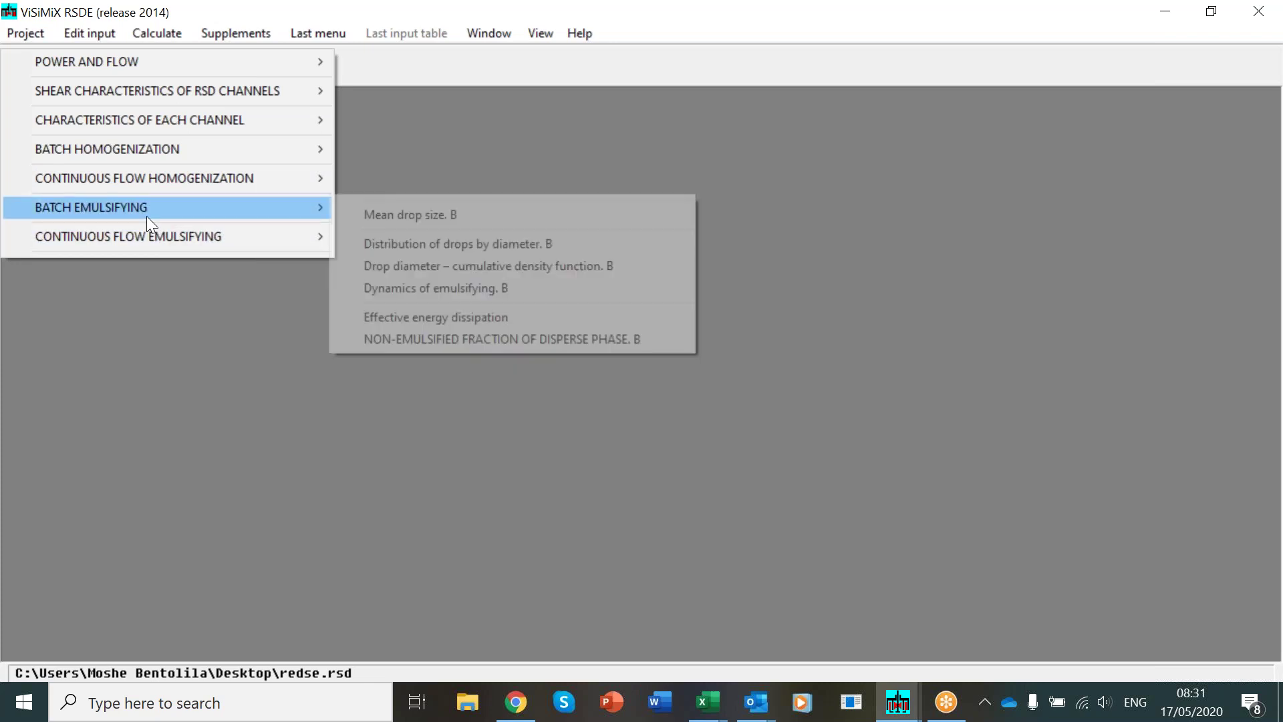
{"action": "left_click", "coordinate": [402, 220]}
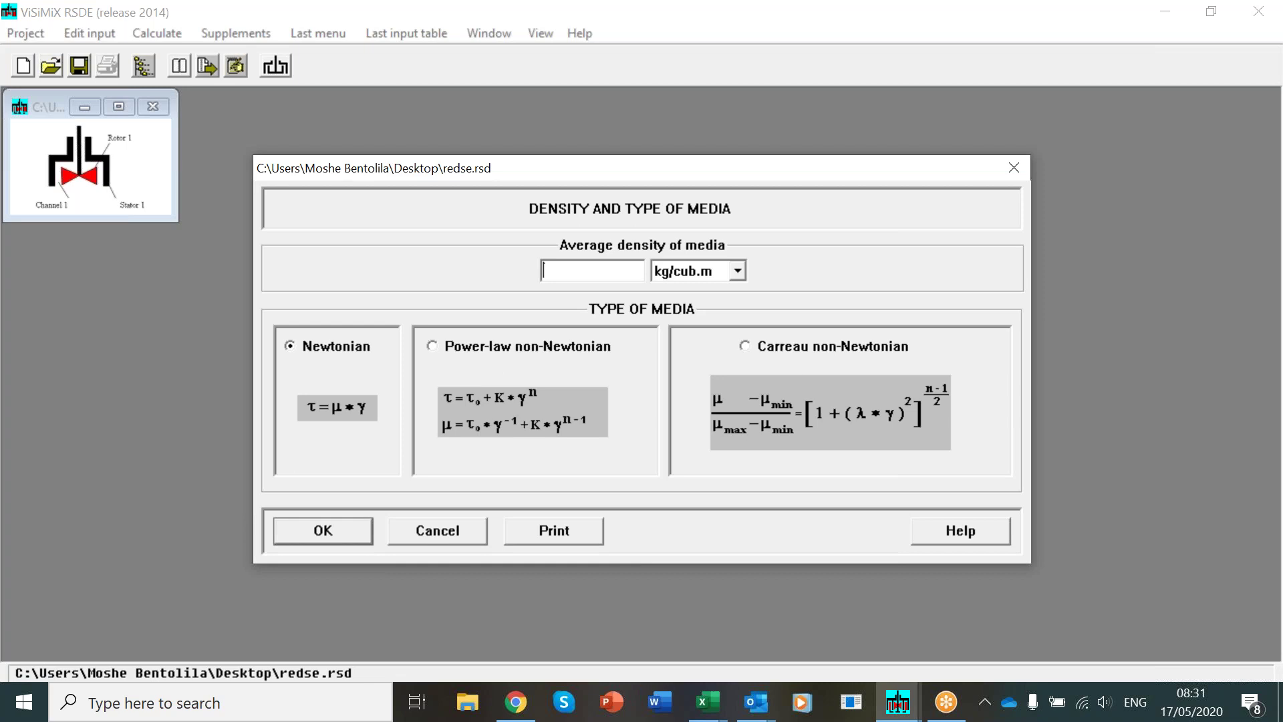
- Define the media as Newtonian with an average density of 1000 kg/cub.m and a dynamic viscosity of 1 cP
{"action": "type", "text": "1000"}
{"action": "left_click", "coordinate": [319, 535]}
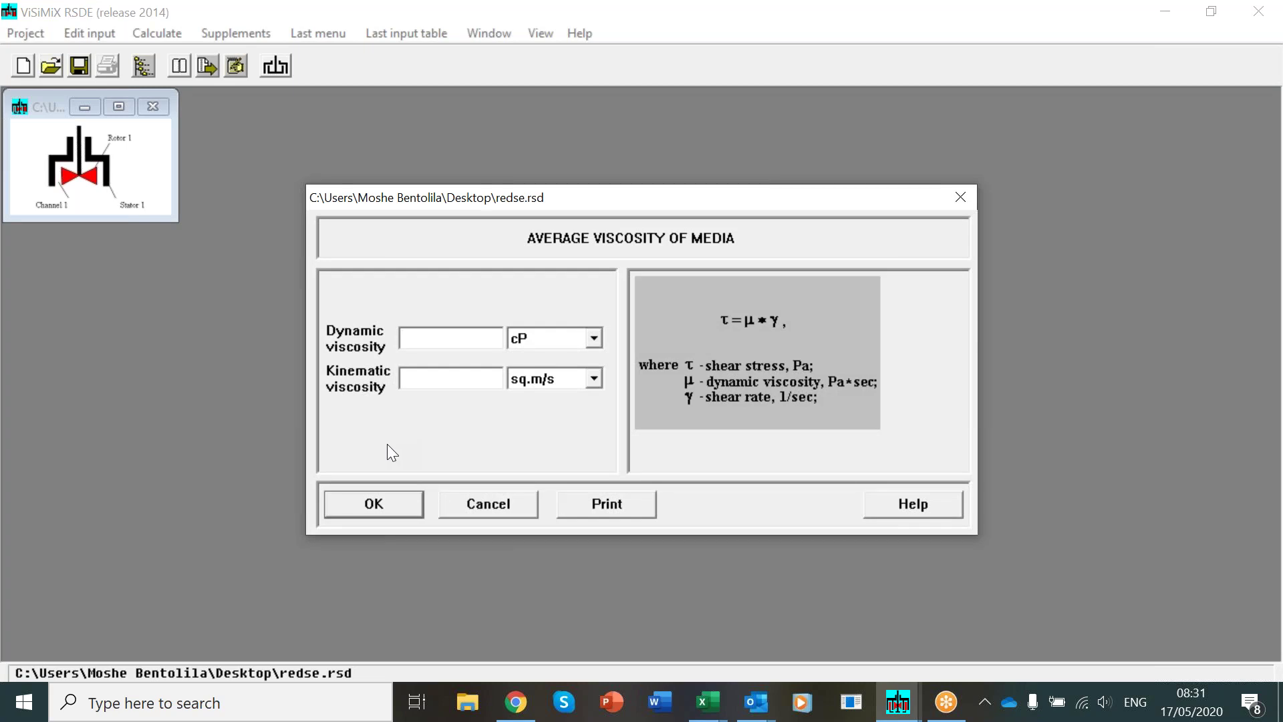
{"action": "type", "text": "1"}
{"action": "left_click", "coordinate": [403, 508]}
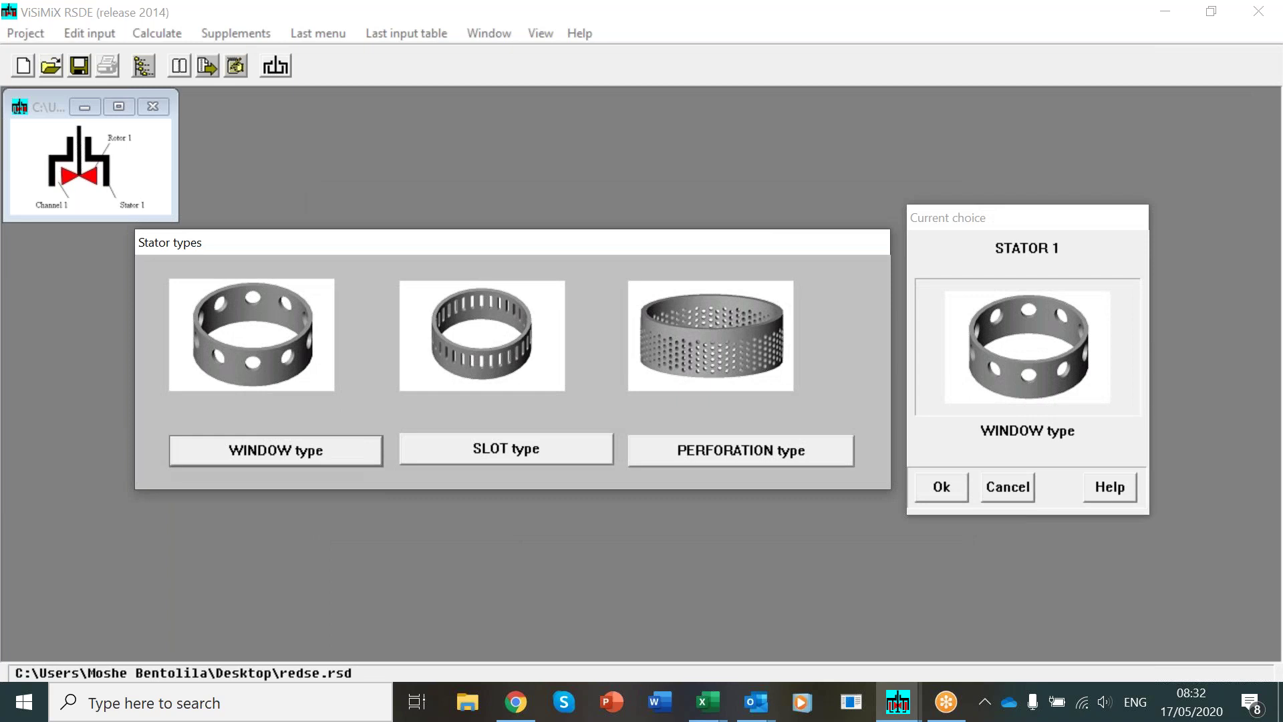
- Define stator 1 as SLOT type with 179 mm internal height, 190 mm external height and 36 slots, each 150 mm high and 5 mm wide
{"action": "left_click", "coordinate": [453, 446]}
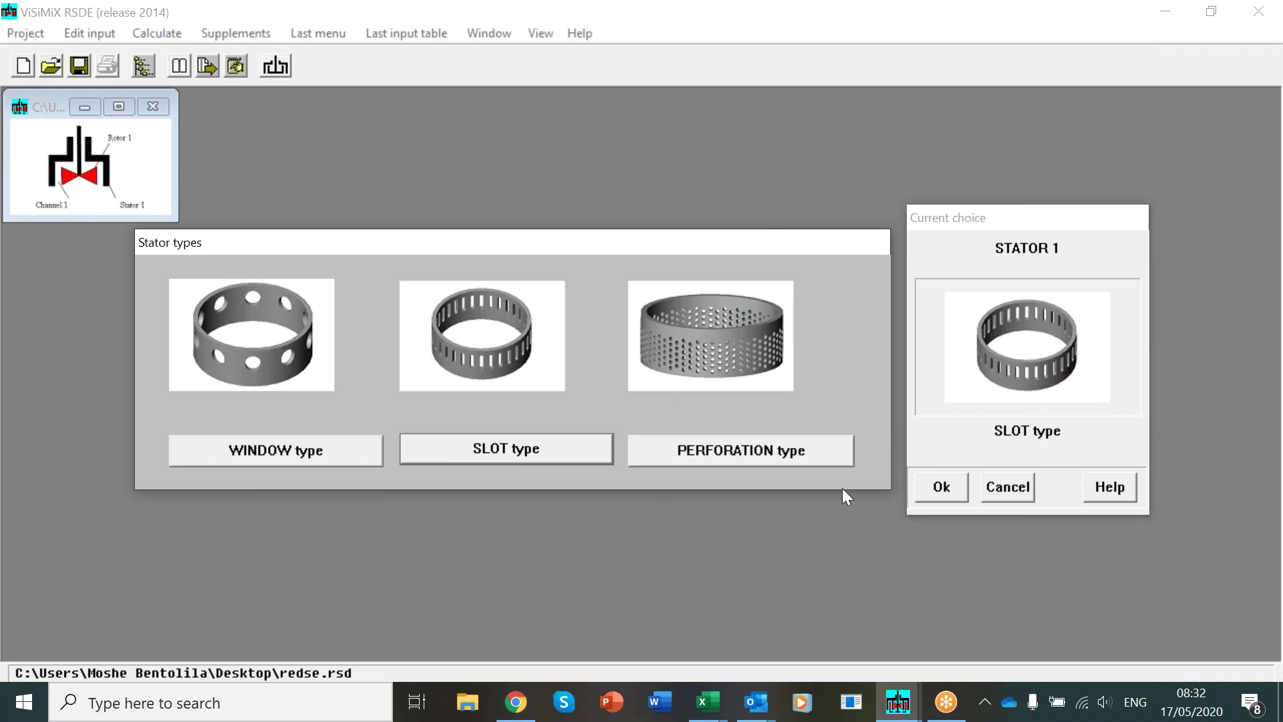
{"action": "left_click", "coordinate": [956, 491]}
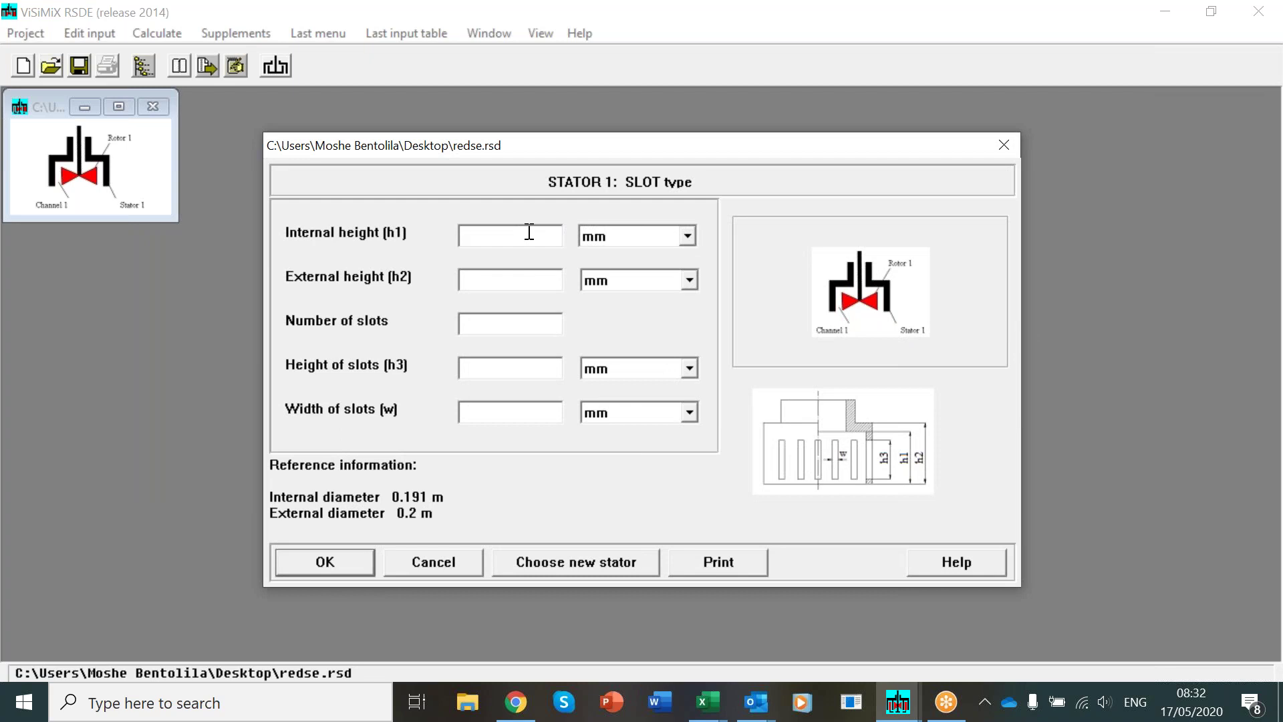
{"action": "type", "text": "179"}
{"action": "left_click", "coordinate": [504, 274]}
{"action": "type", "text": "190"}
{"action": "left_click", "coordinate": [495, 322]}
{"action": "type", "text": "36"}
{"action": "left_click", "coordinate": [495, 369]}
{"action": "type", "text": "150"}
{"action": "left_click", "coordinate": [491, 409]}
{"action": "type", "text": "5"}
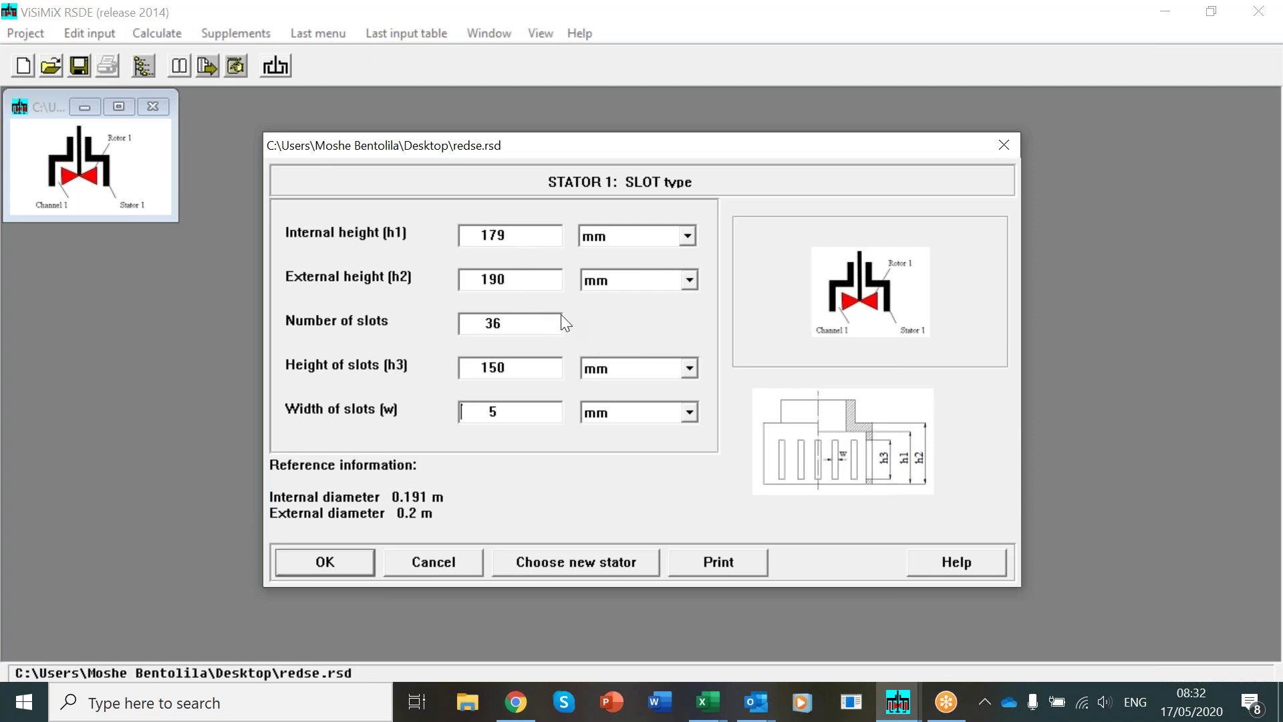
{"action": "left_click", "coordinate": [295, 562]}
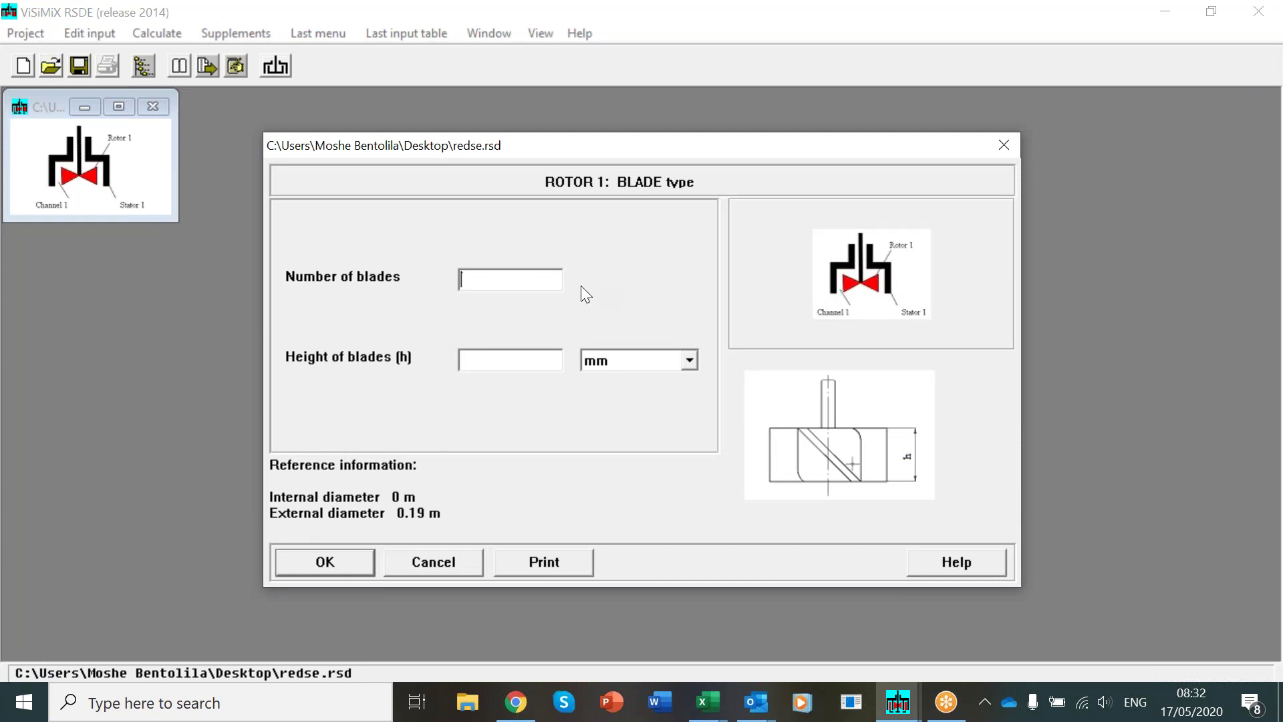
- Define the blade-type rotor 1 with 4 blades and enter the height of its blades in mm
{"action": "type", "text": "4"}
{"action": "left_click", "coordinate": [544, 355]}
{"action": "type", "text": "12345"}
{"action": "key", "text": "Return"}
{"action": "left_click", "coordinate": [326, 561]}
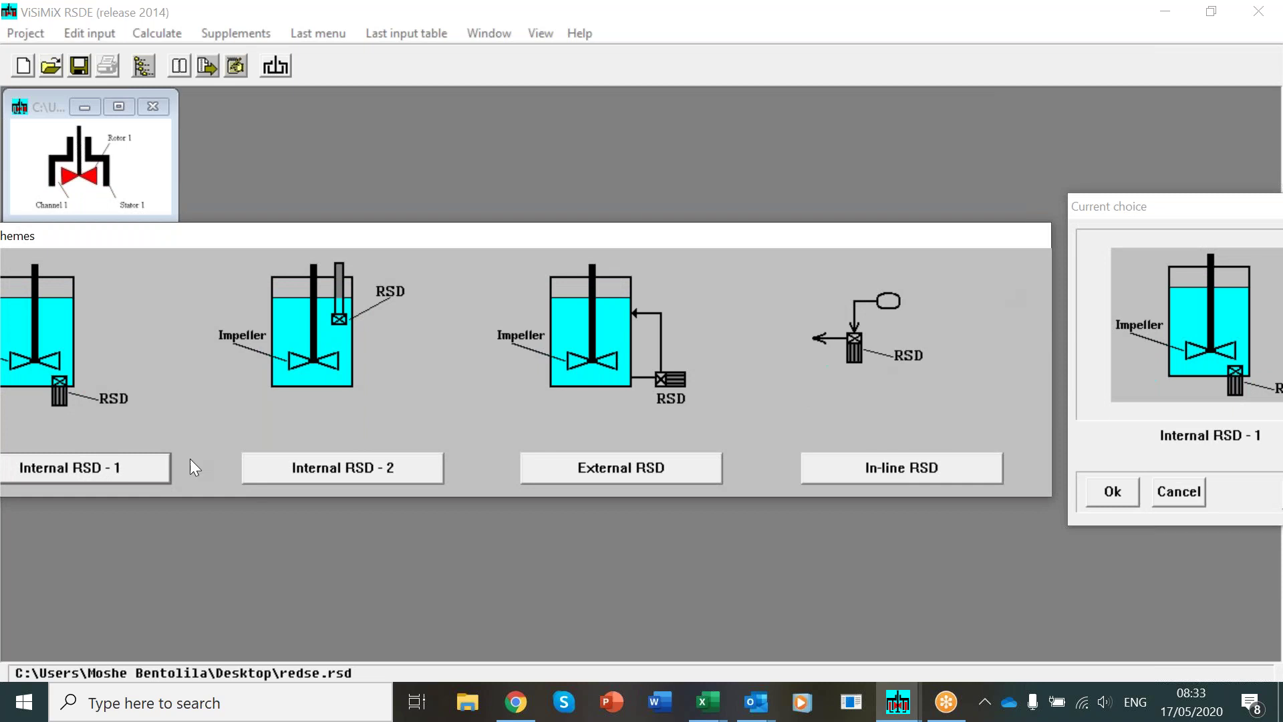
- Use the Internal RSD - 1 installation scheme with a media volume of 700 l, 1 impeller and a mixing time of 60 s
{"action": "left_click", "coordinate": [1110, 496]}
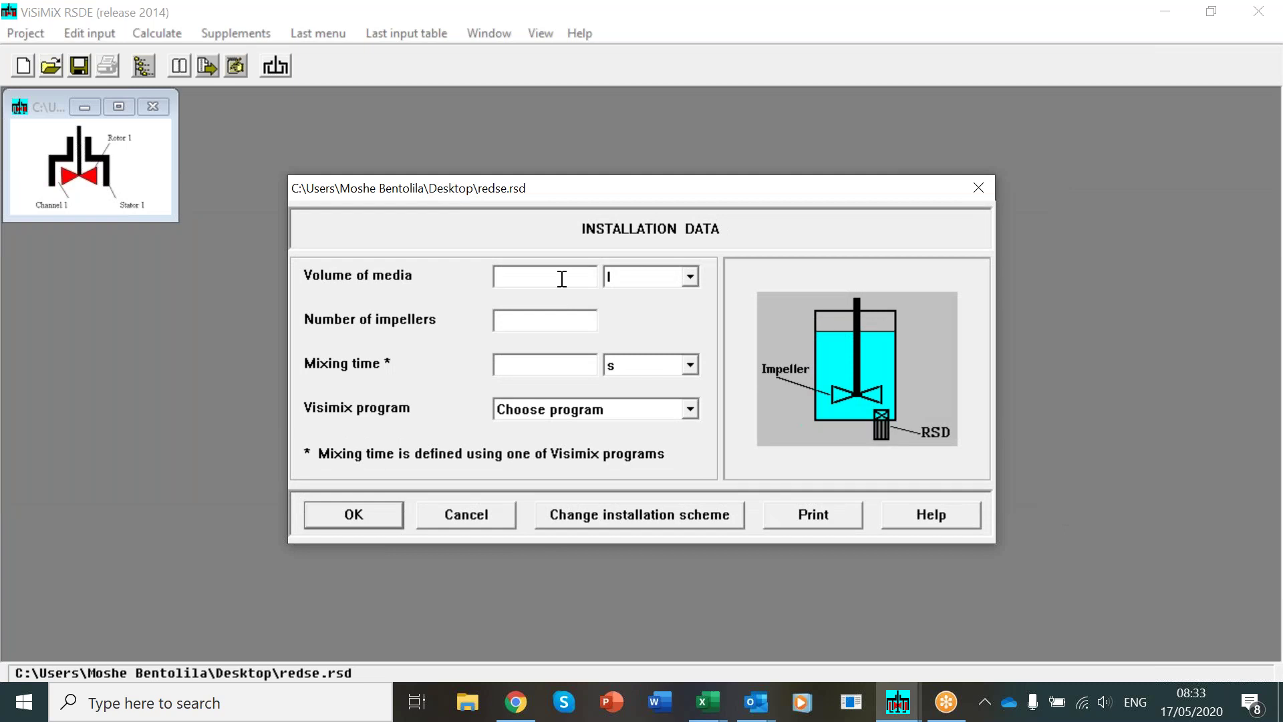
{"action": "left_click", "coordinate": [562, 279]}
{"action": "type", "text": "799"}
{"action": "key", "text": "BackSpace"}
{"action": "key", "text": "BackSpace"}
{"action": "type", "text": "00"}
{"action": "left_click", "coordinate": [545, 325]}
{"action": "type", "text": "1"}
{"action": "left_click", "coordinate": [556, 364]}
{"action": "type", "text": "60"}
{"action": "key", "text": "Return"}
- Select Turbulent as the Visimix program and set the batch process duration to 15 min
{"action": "left_click", "coordinate": [690, 409]}
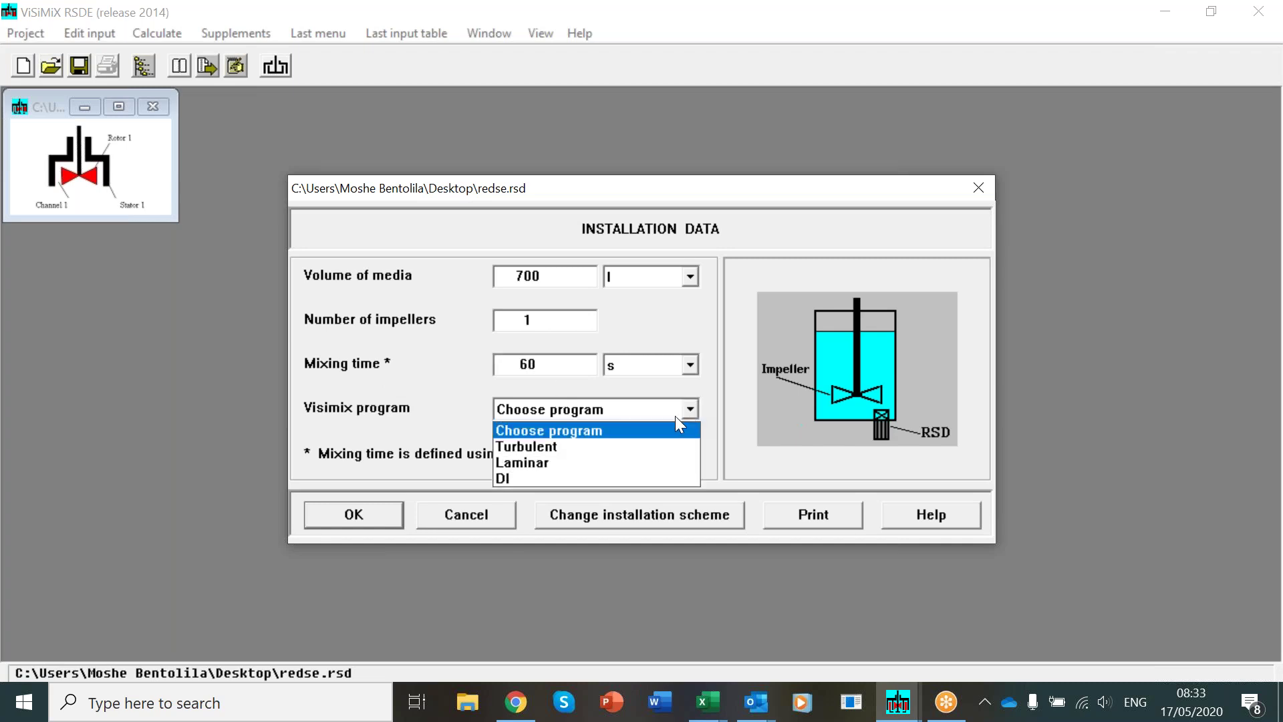
{"action": "left_click", "coordinate": [631, 446]}
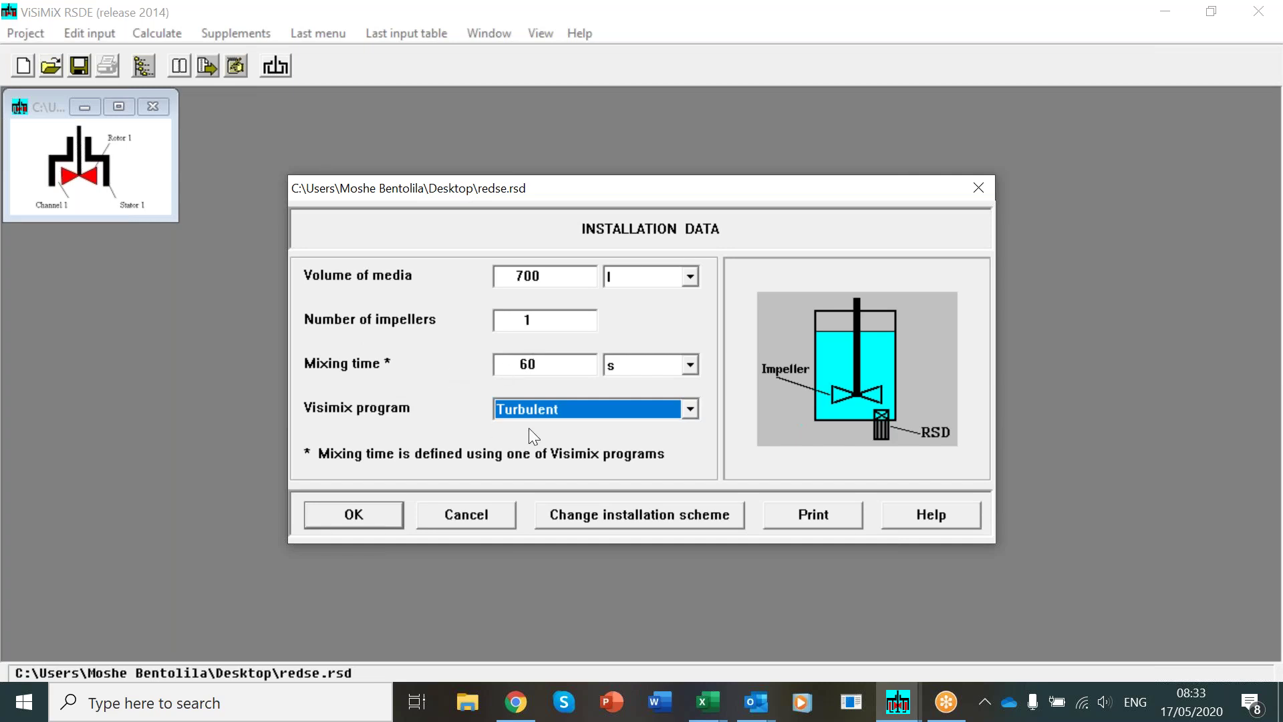
{"action": "left_click", "coordinate": [380, 517]}
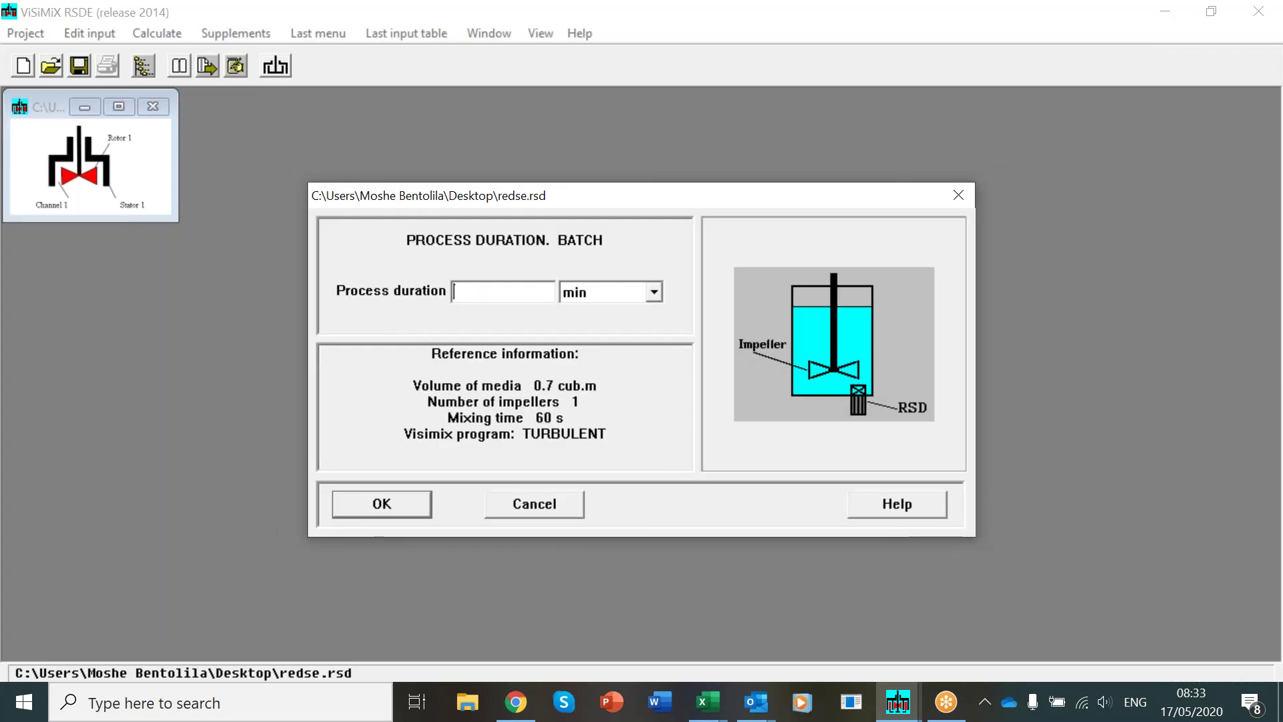
{"action": "type", "text": "15"}
{"action": "left_click", "coordinate": [384, 505]}
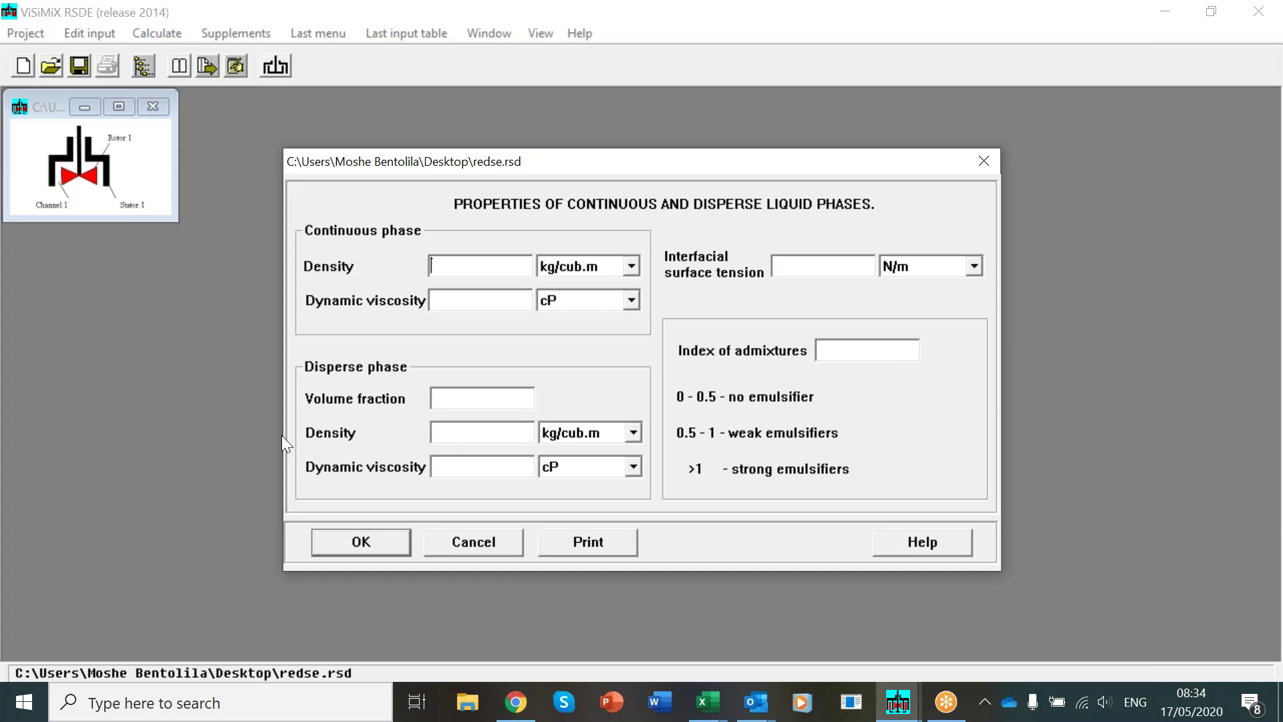
- Set the continuous phase to 1000 kg/cub.m and 1 cP, and the disperse phase to volume fraction 0.3, 960 kg/cub.m and 4 cP
{"action": "type", "text": "1000"}
{"action": "key", "text": "Tab"}
{"action": "type", "text": "1"}
{"action": "key", "text": "Tab"}
{"action": "left_click", "coordinate": [450, 393]}
{"action": "type", "text": "0.3"}
{"action": "left_click", "coordinate": [451, 429]}
{"action": "type", "text": "960"}
{"action": "left_click", "coordinate": [455, 464]}
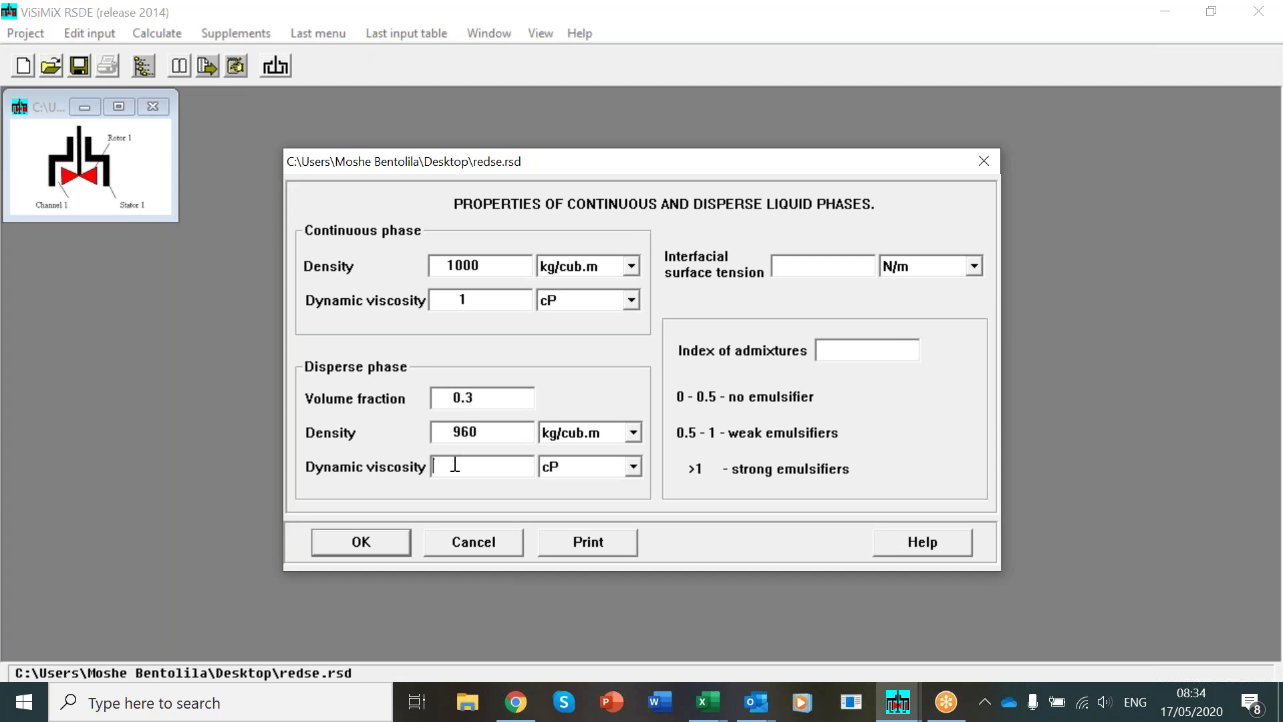
{"action": "type", "text": "4"}
- Set the interfacial surface tension to 0.07 N/m and the index of admixtures to 1, then place the calculated results window beside the device diagram
{"action": "left_click", "coordinate": [822, 266]}
{"action": "type", "text": "0.07"}
{"action": "left_click", "coordinate": [828, 350]}
{"action": "type", "text": "1"}
{"action": "key", "text": "Tab"}
{"action": "left_click", "coordinate": [361, 541]}
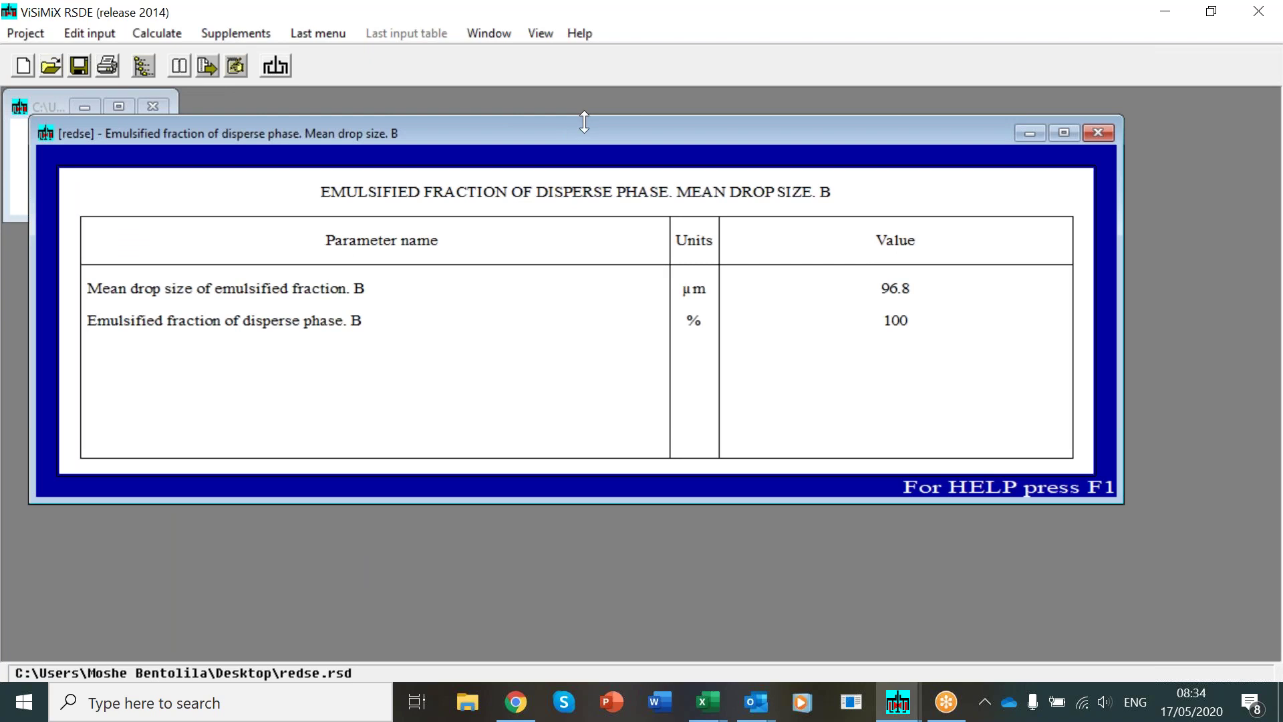
{"action": "left_click_drag", "start_coordinate": [585, 126], "coordinate": [739, 101]}
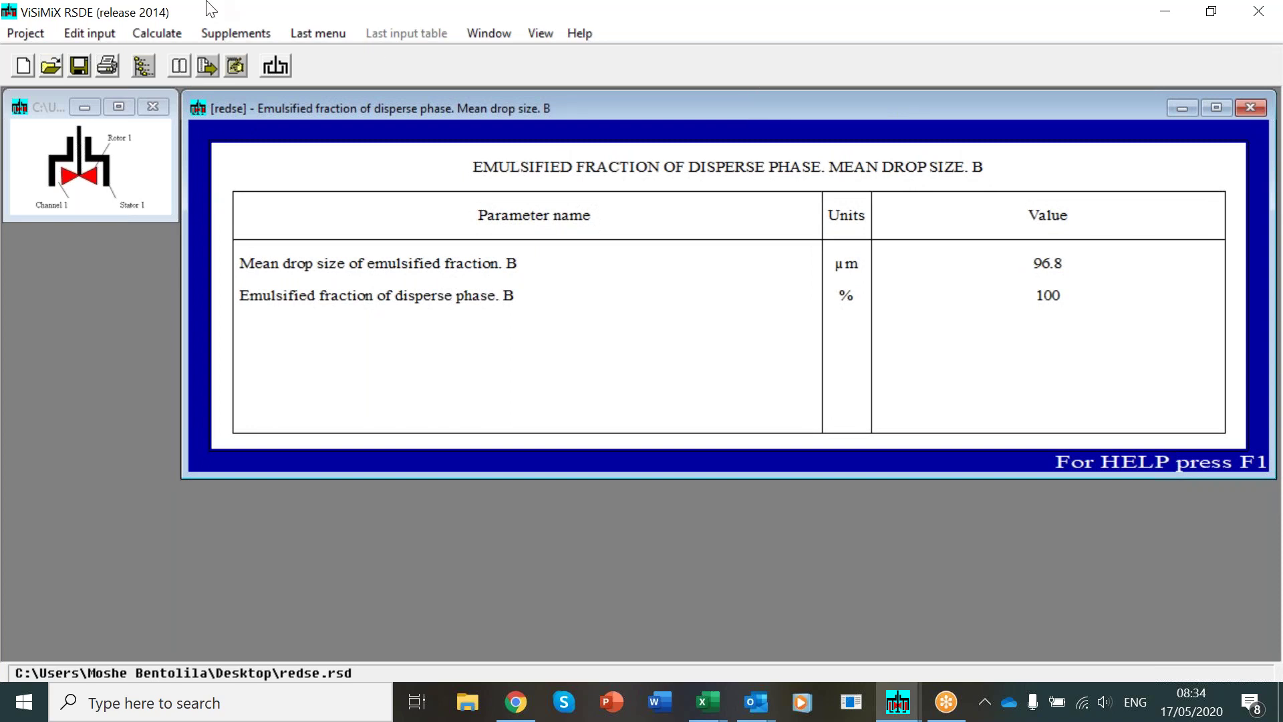
- Show the batch graphs for distribution of drops by diameter and dynamics of emulsifying, and run the dynamics curve
{"action": "left_click", "coordinate": [307, 29]}
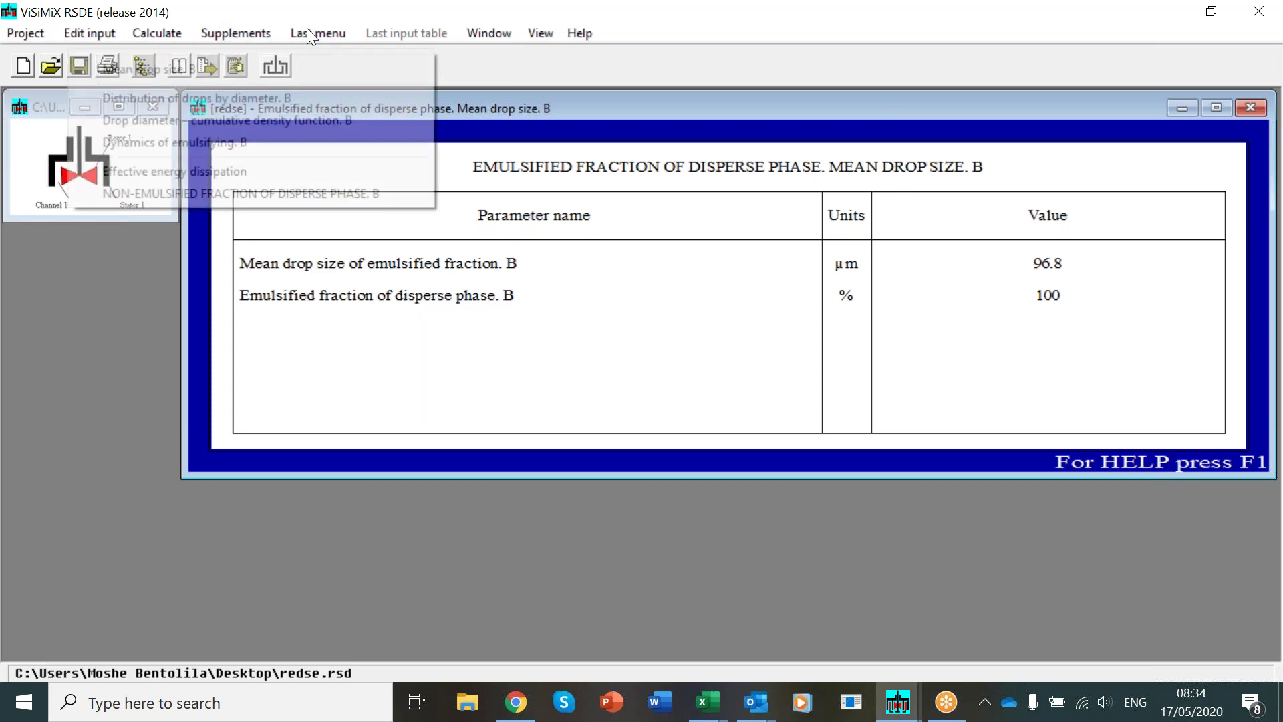
{"action": "left_click", "coordinate": [283, 97]}
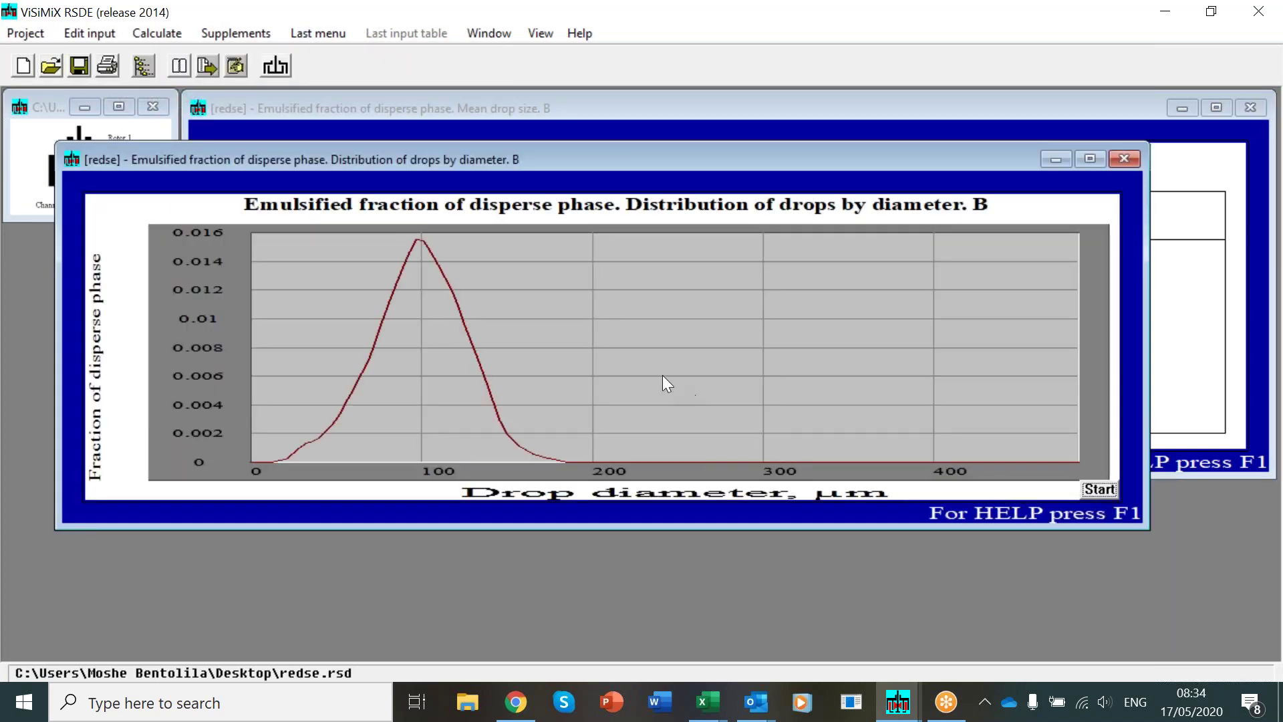
{"action": "left_click", "coordinate": [295, 27]}
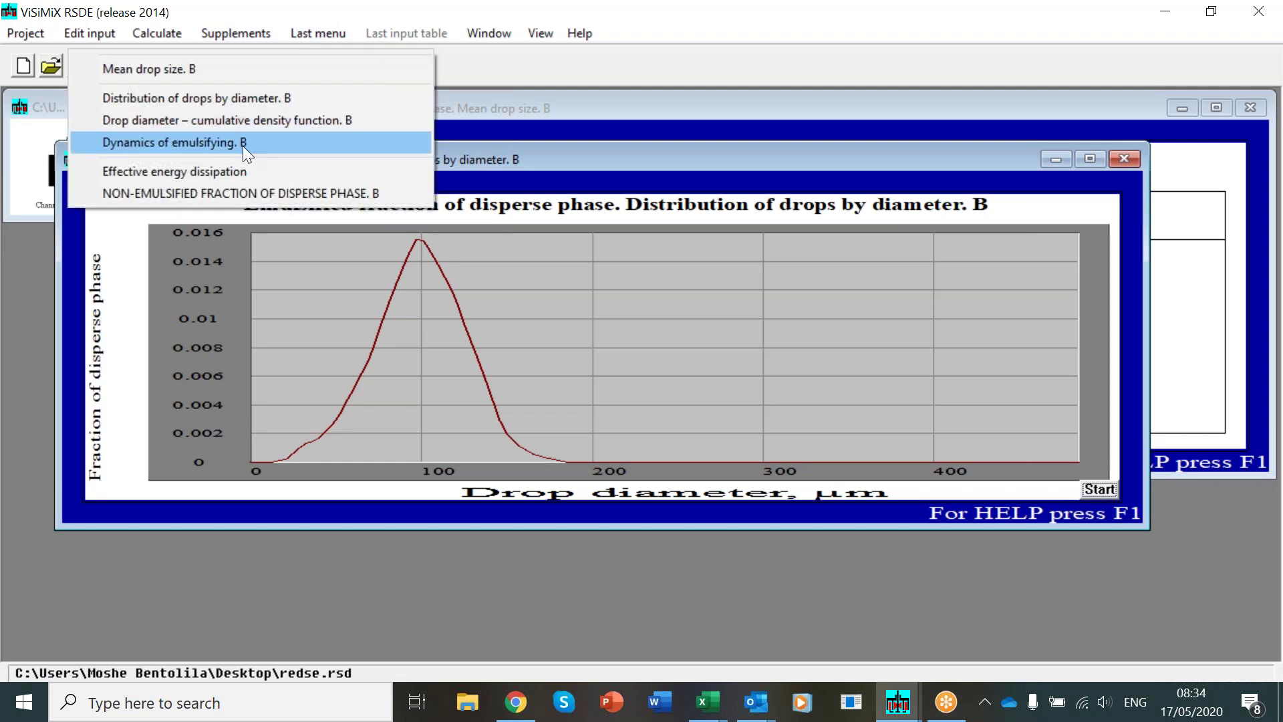
{"action": "left_click", "coordinate": [243, 145]}
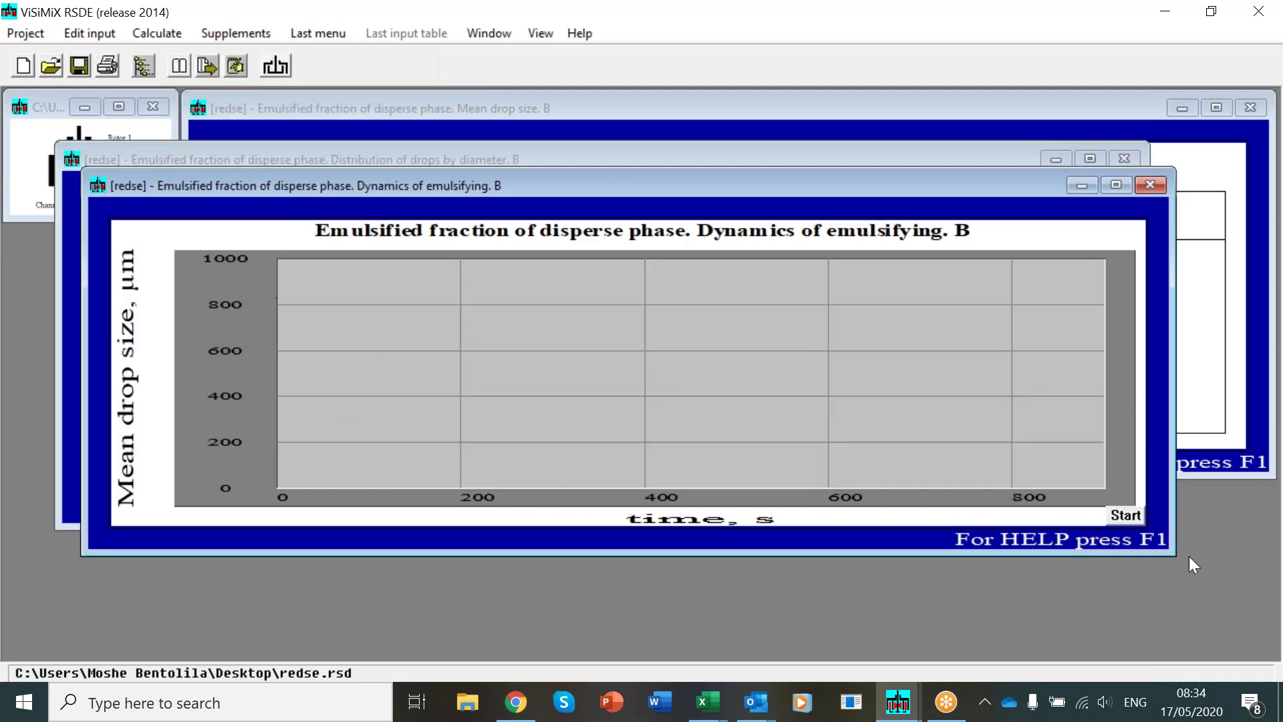
{"action": "left_click", "coordinate": [1127, 516]}
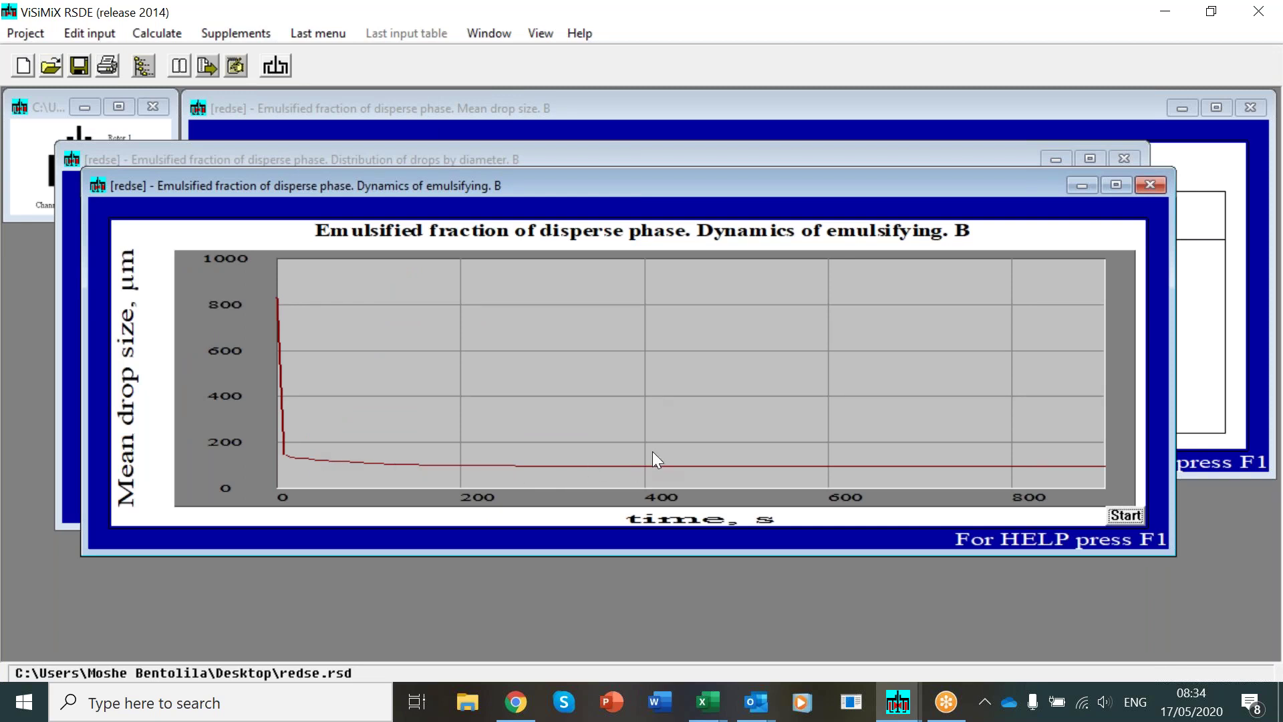
- Show the batch table for the non-emulsified fraction of disperse phase
{"action": "left_click", "coordinate": [147, 34]}
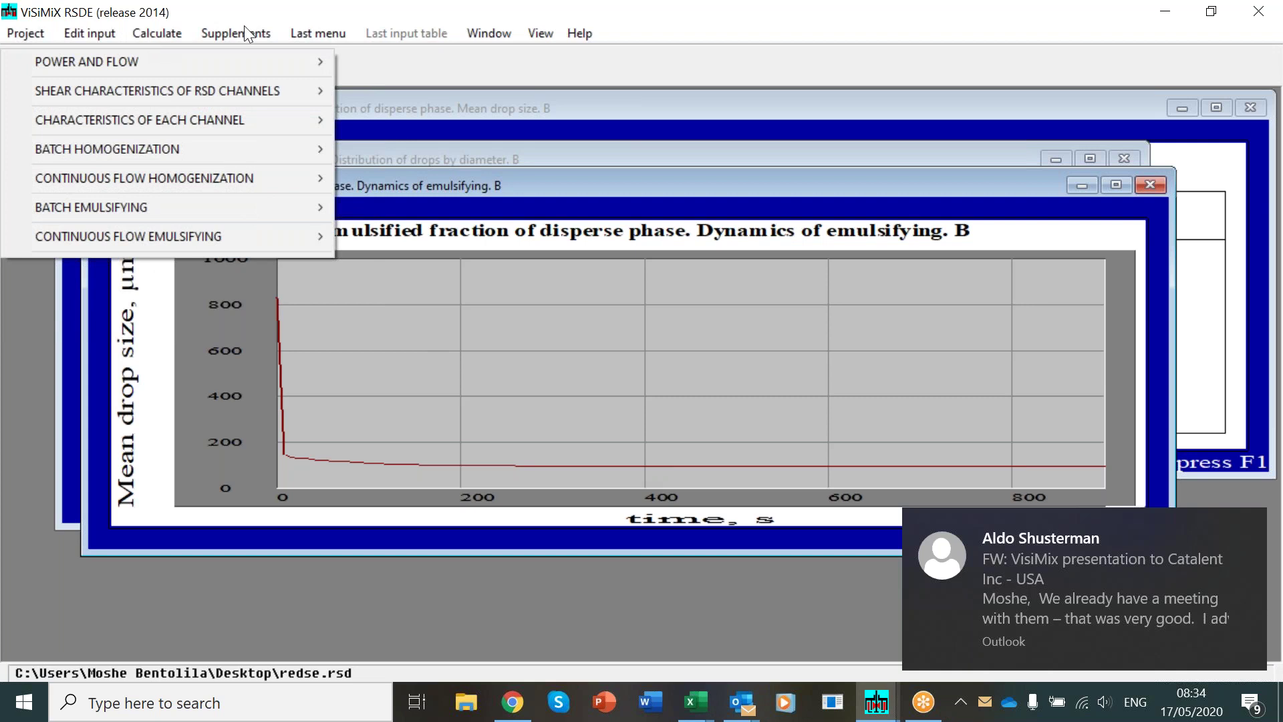
{"action": "mouse_move", "coordinate": [312, 34]}
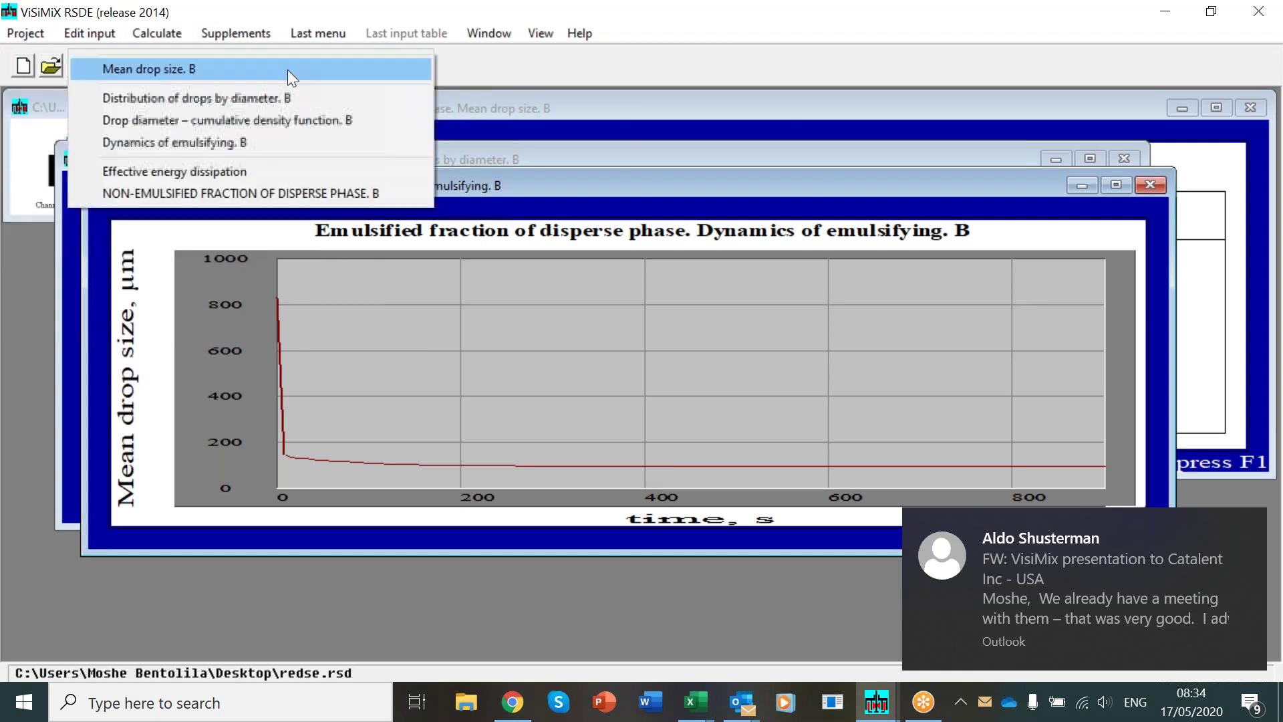
{"action": "left_click", "coordinate": [258, 192]}
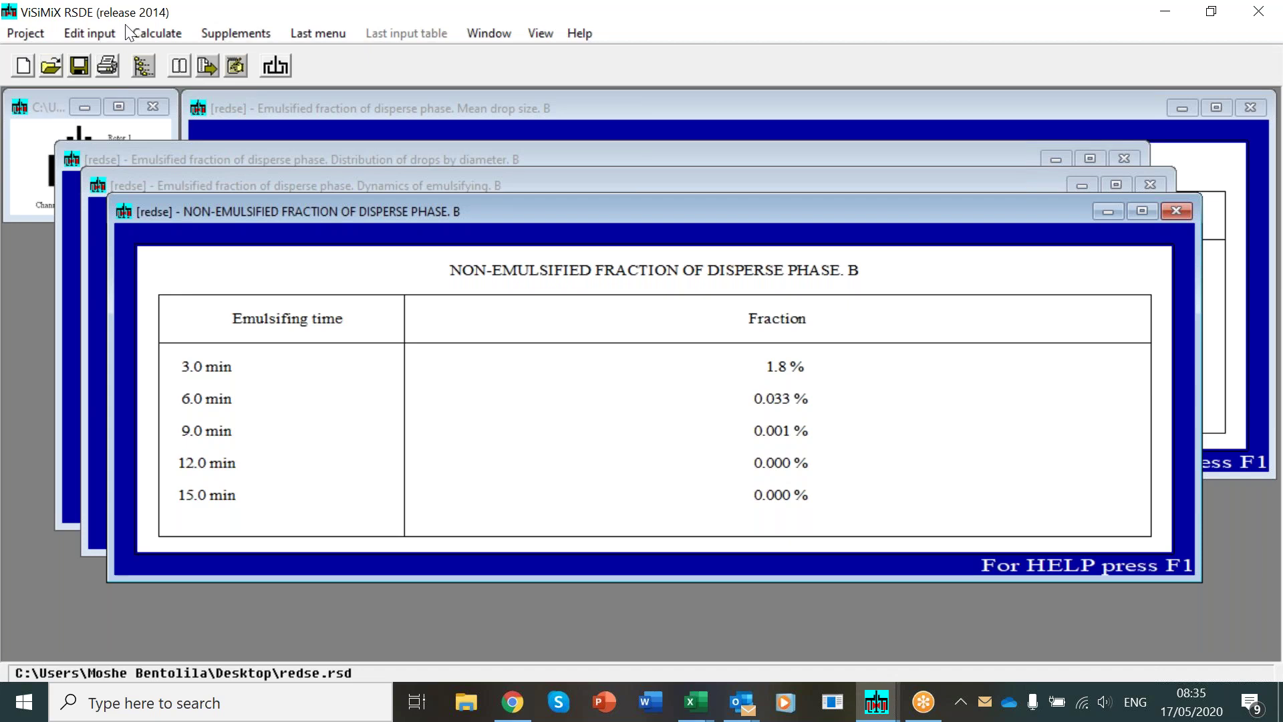
- Calculate the device's volume flow capacity and power
{"action": "left_click", "coordinate": [143, 36]}
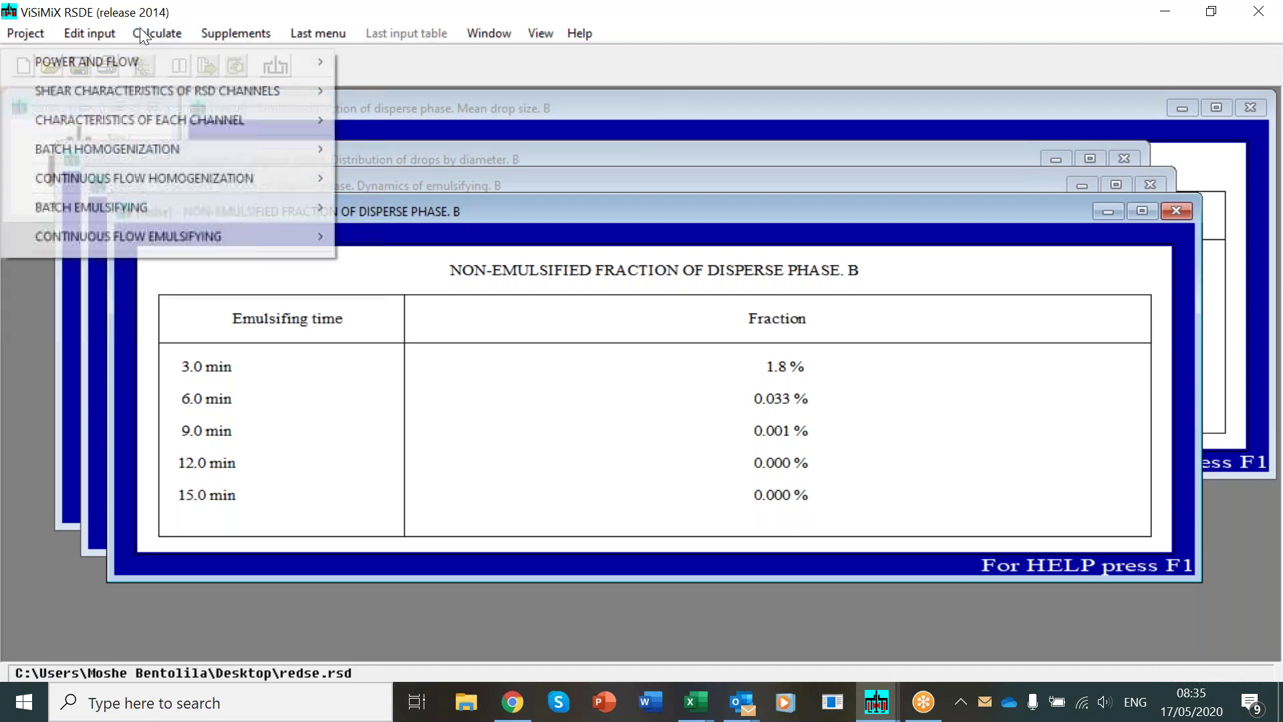
{"action": "mouse_move", "coordinate": [154, 61]}
{"action": "left_click", "coordinate": [441, 99]}
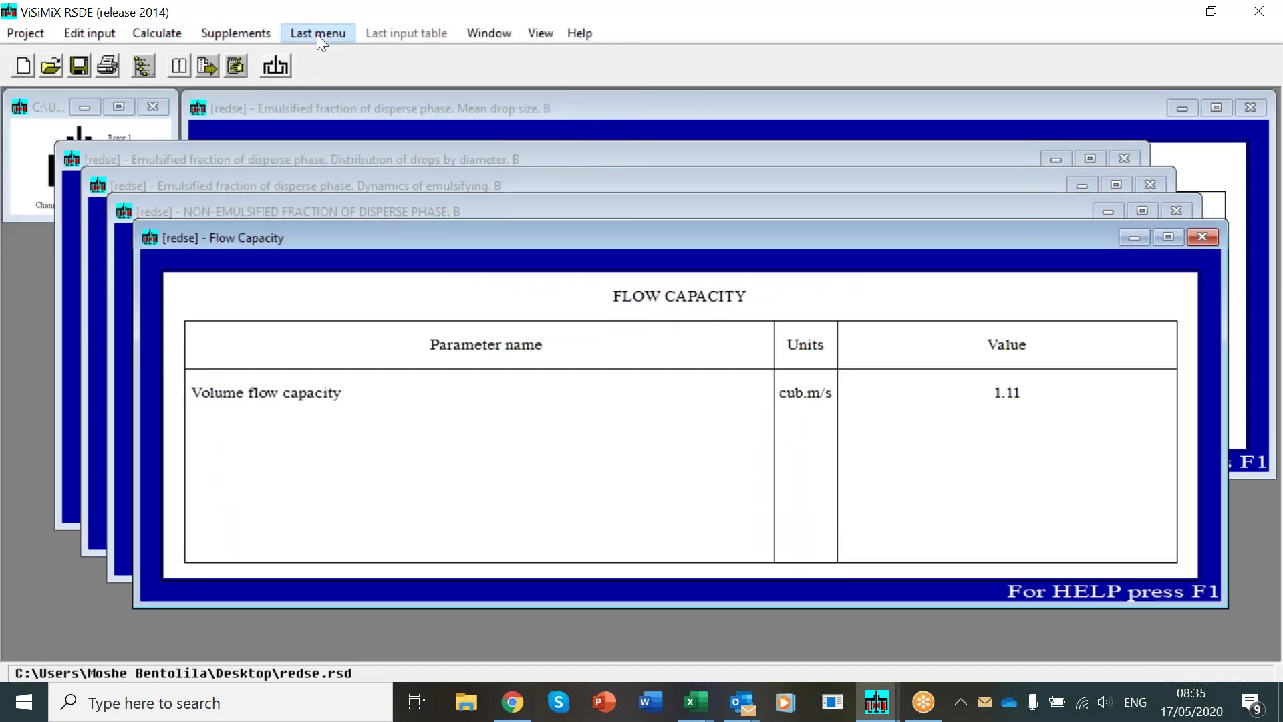
{"action": "left_click", "coordinate": [316, 35]}
{"action": "left_click", "coordinate": [222, 63]}
- Calculate the shear rates of the RSD channels and the time required for batch homogenization
{"action": "left_click", "coordinate": [178, 36]}
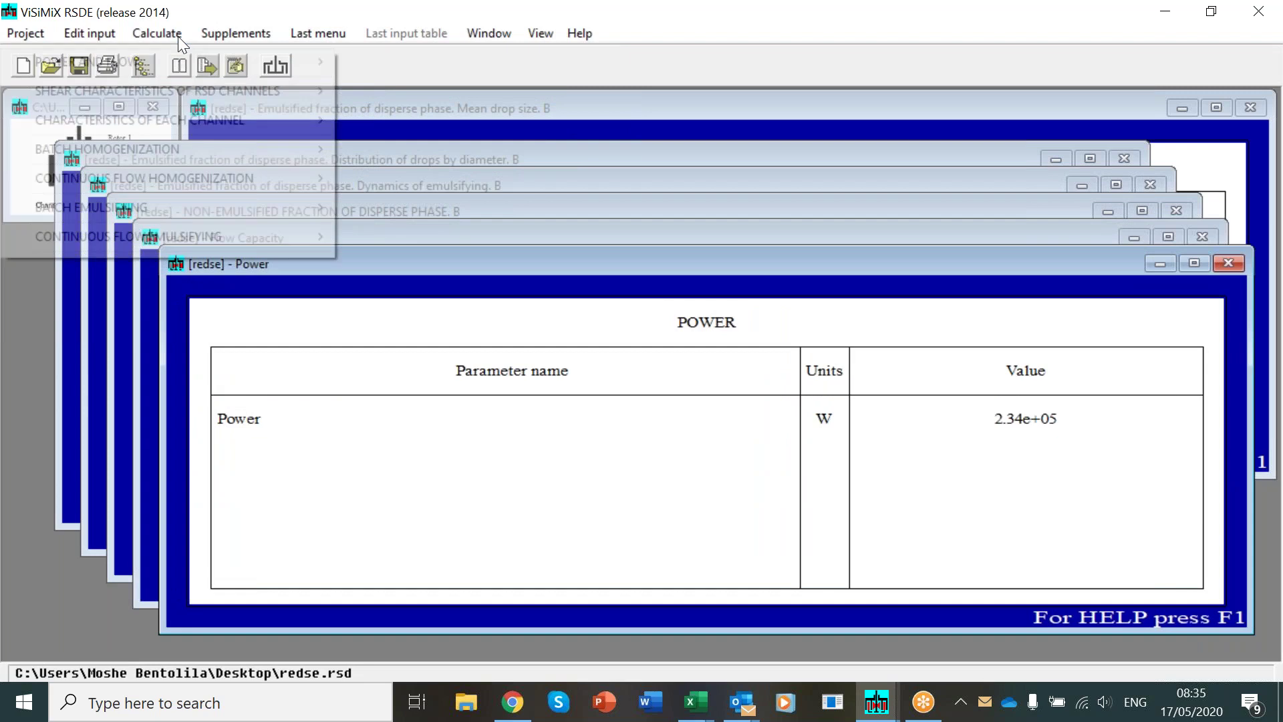
{"action": "mouse_move", "coordinate": [182, 94]}
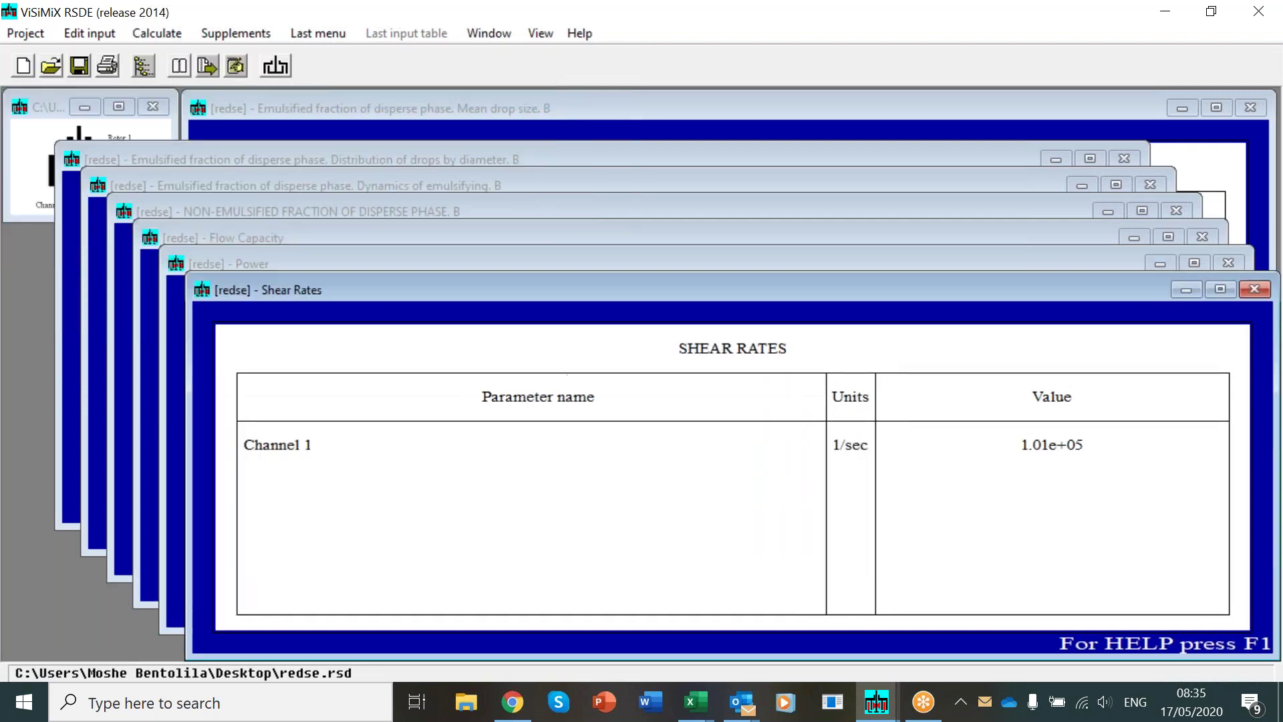
{"action": "left_click", "coordinate": [156, 33]}
{"action": "mouse_move", "coordinate": [150, 154]}
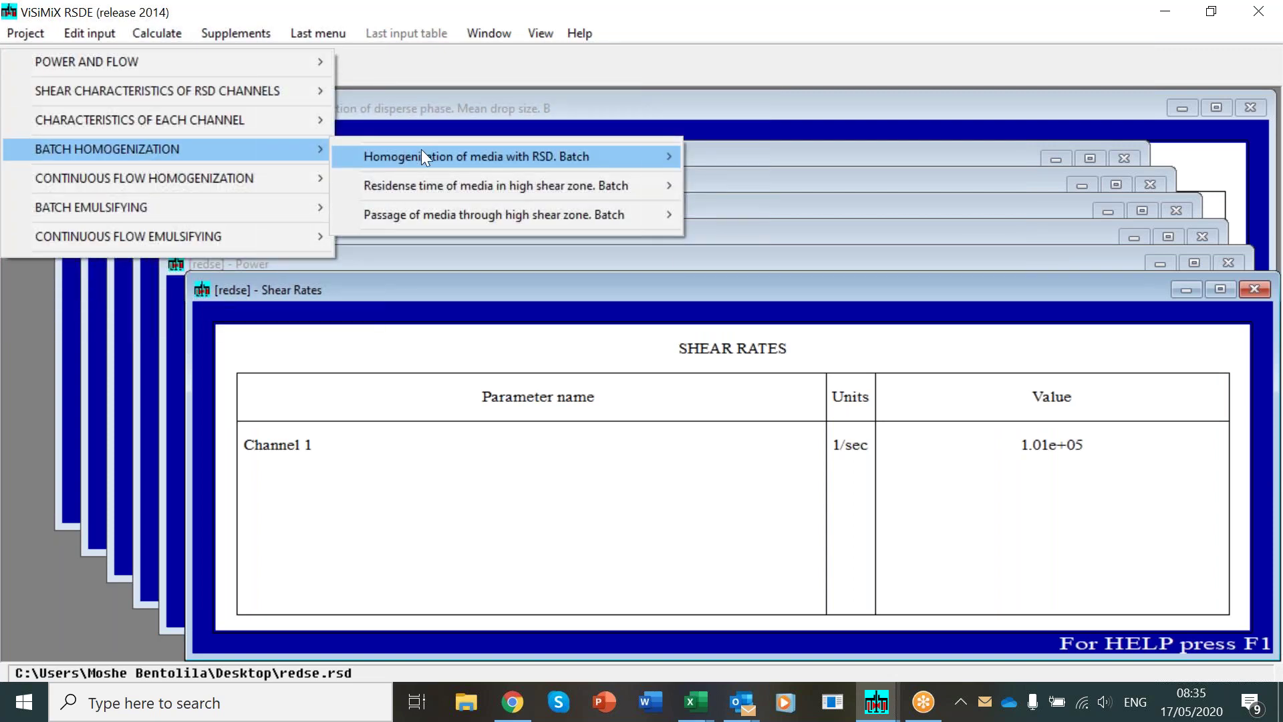
{"action": "mouse_move", "coordinate": [421, 155]}
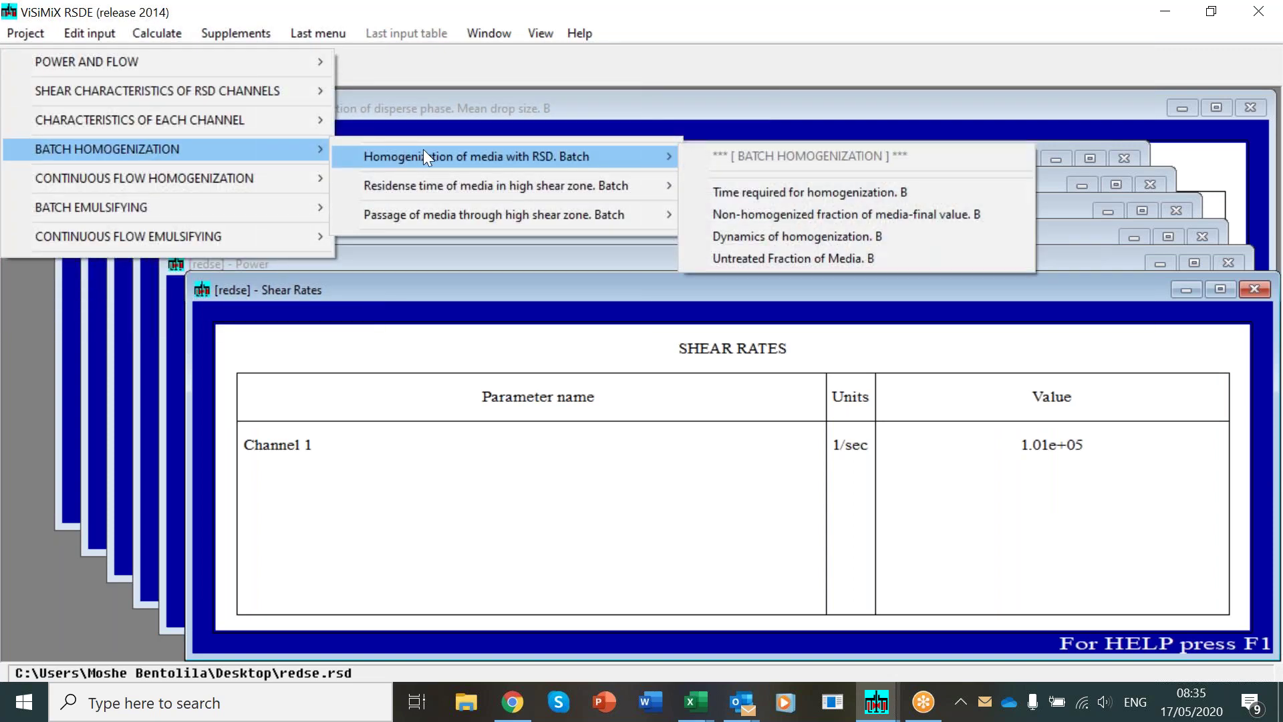
{"action": "left_click", "coordinate": [744, 192]}
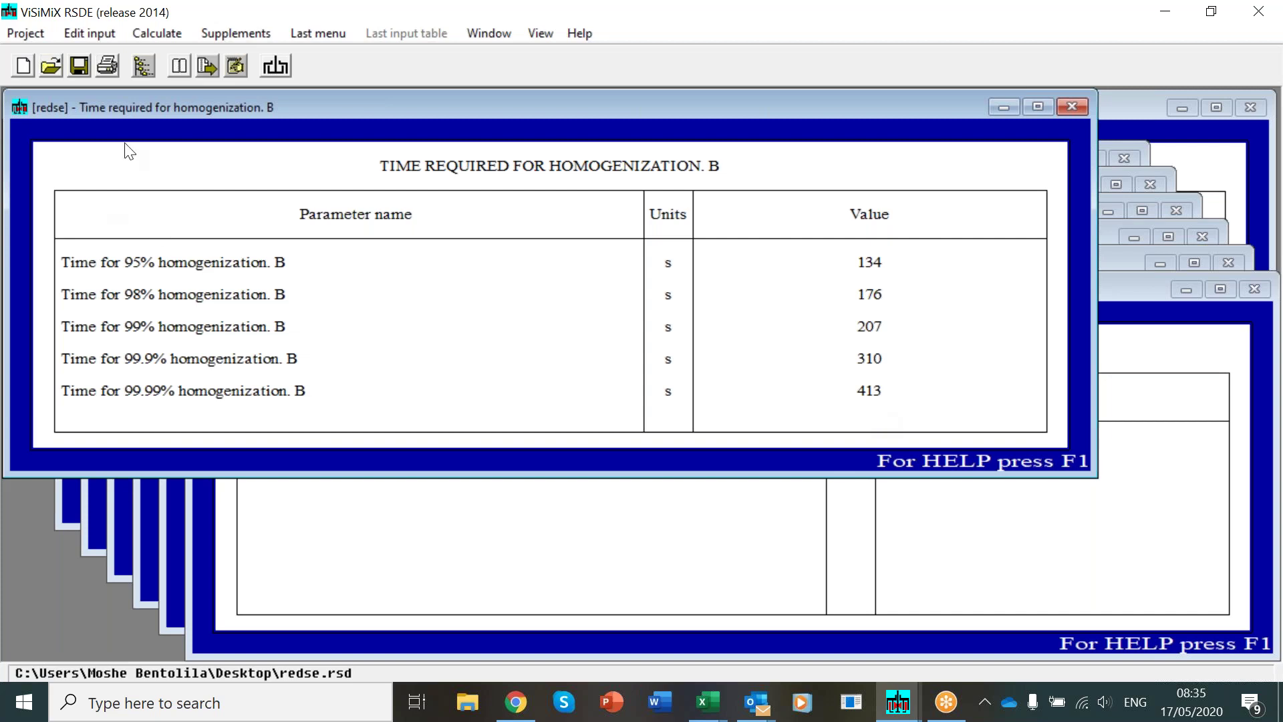
- Tile all open result windows so that they can be seen side by side
{"action": "left_click", "coordinate": [167, 36]}
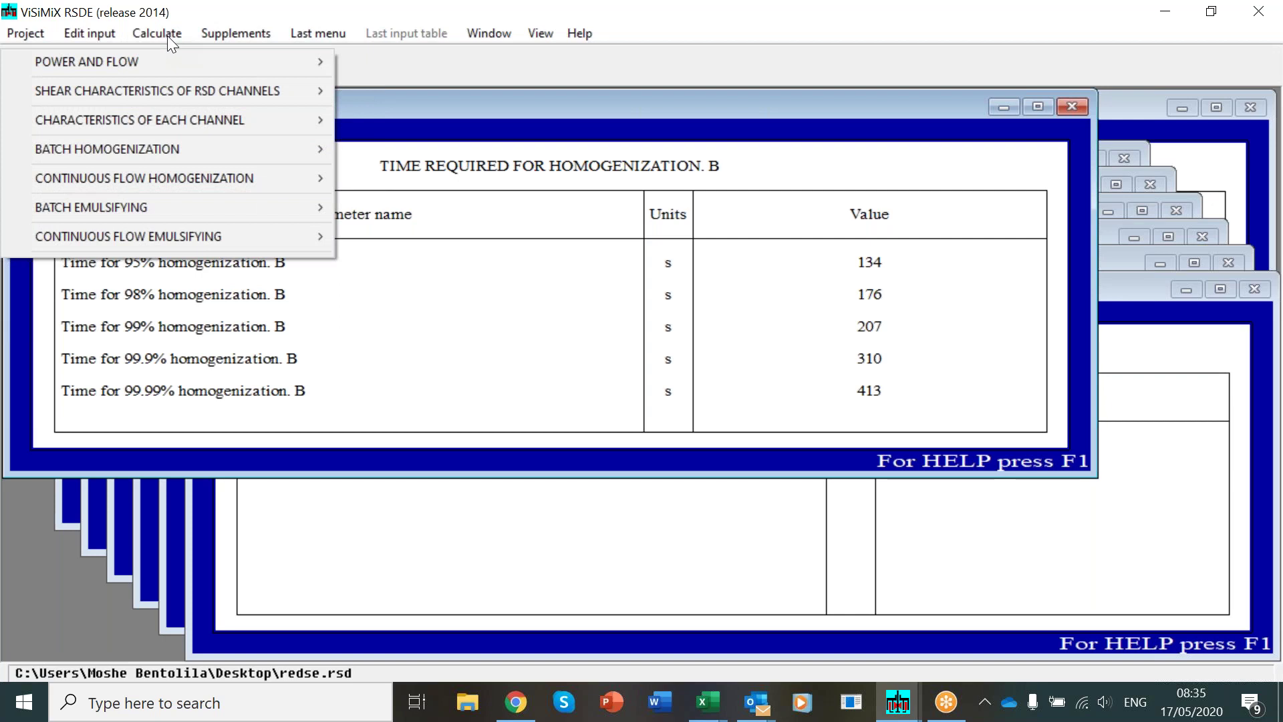
{"action": "mouse_move", "coordinate": [478, 30]}
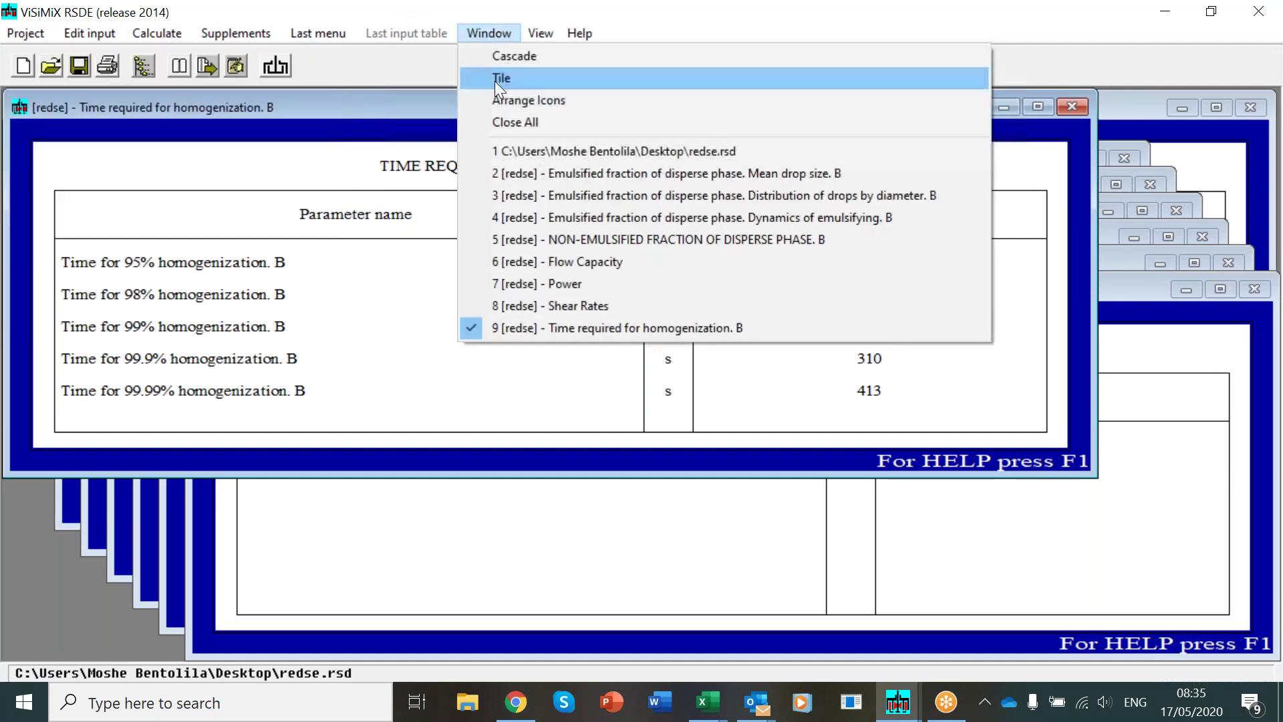
{"action": "left_click", "coordinate": [499, 81]}
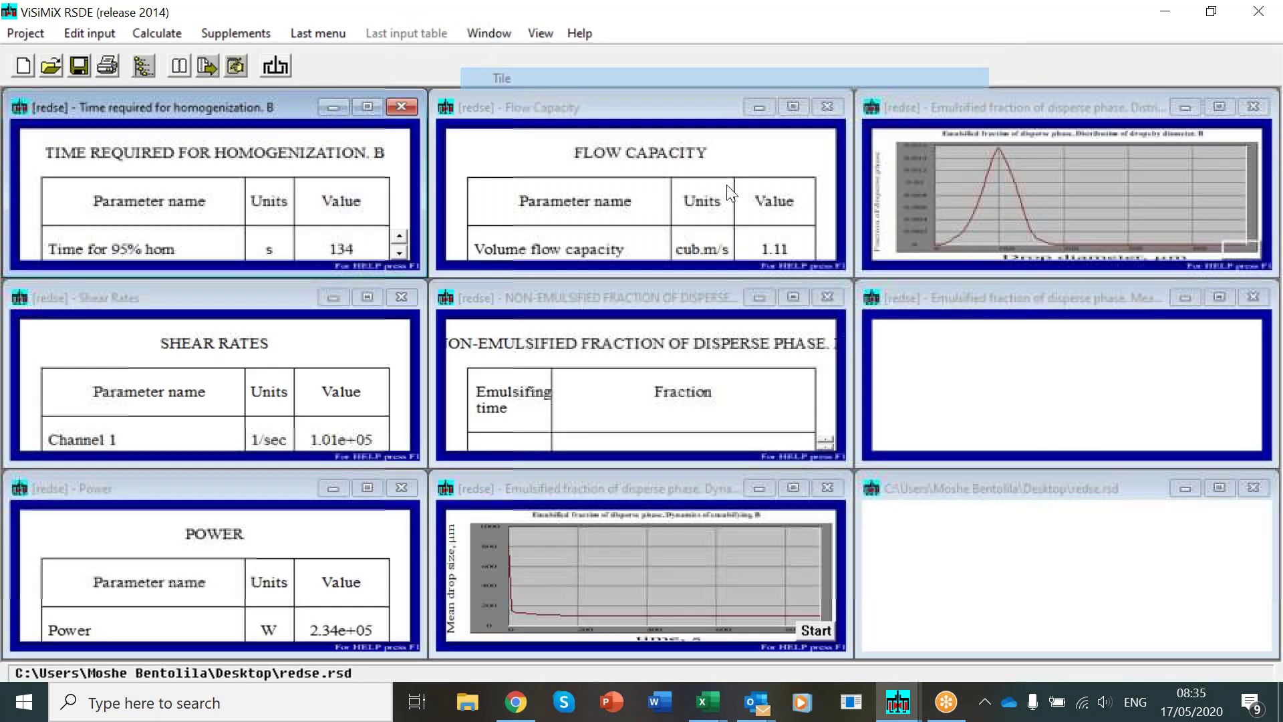
{"action": "left_click", "coordinate": [500, 37]}
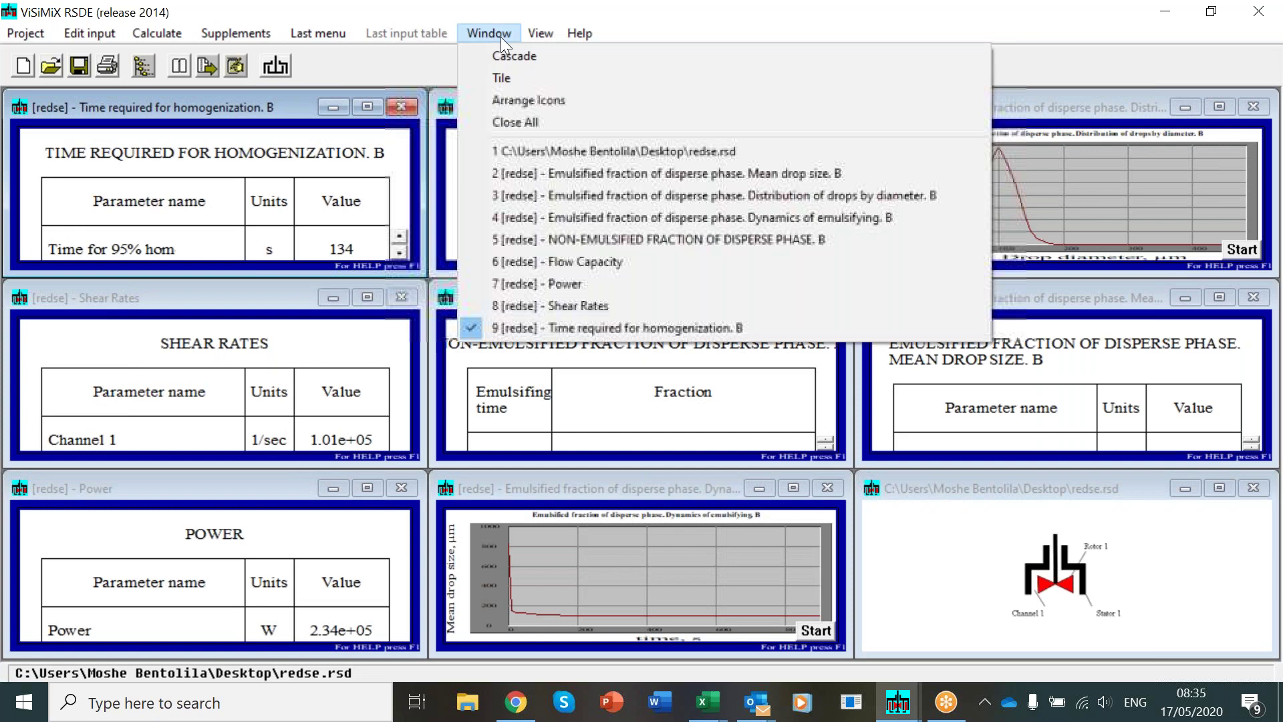
{"action": "left_click", "coordinate": [1128, 79]}
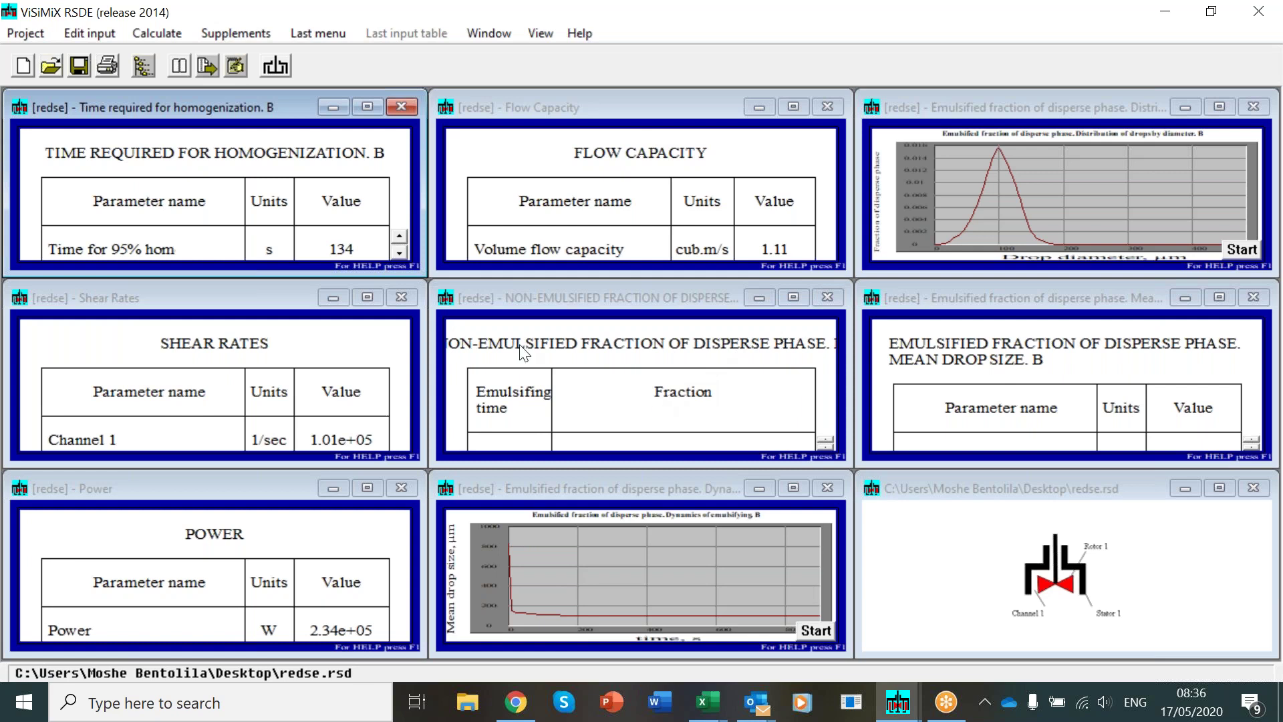
- Clone the redse project and save the copy on the Desktop as redse lab
{"action": "left_click", "coordinate": [207, 67]}
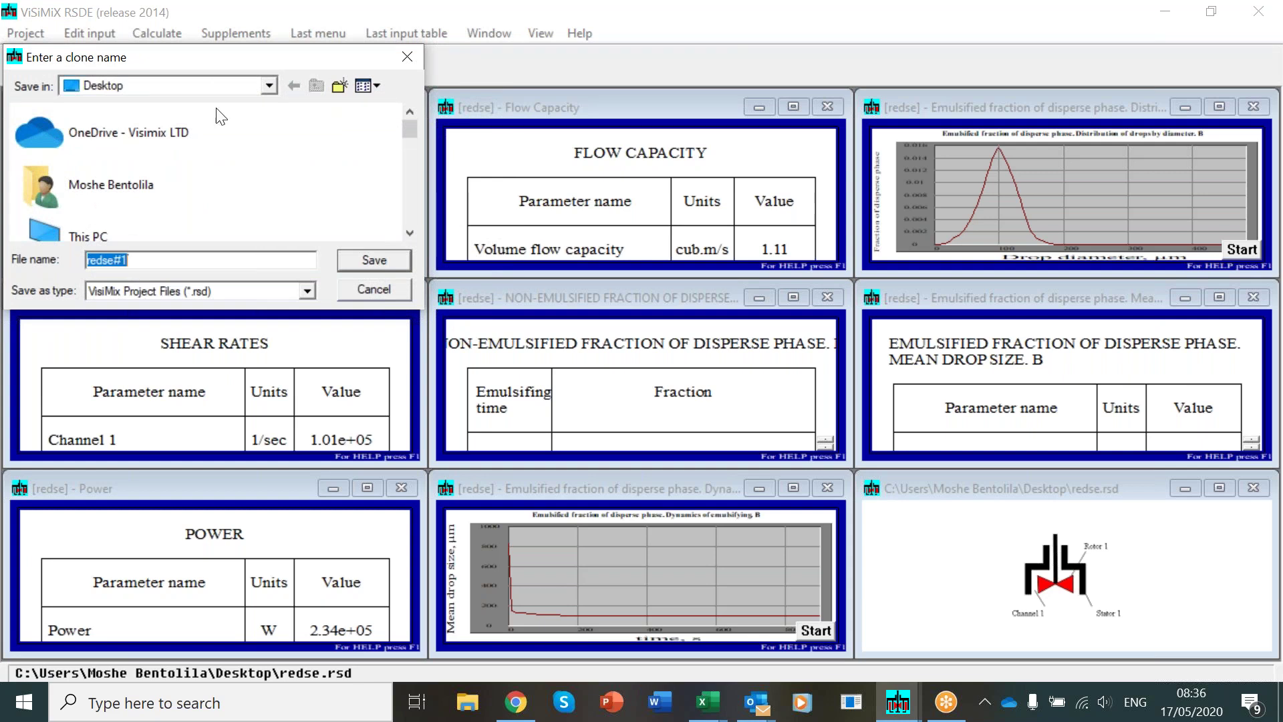
{"action": "left_click", "coordinate": [130, 257]}
{"action": "key", "text": "BackSpace"}
{"action": "key", "text": "BackSpace"}
{"action": "type", "text": "lab"}
{"action": "left_click", "coordinate": [361, 267]}
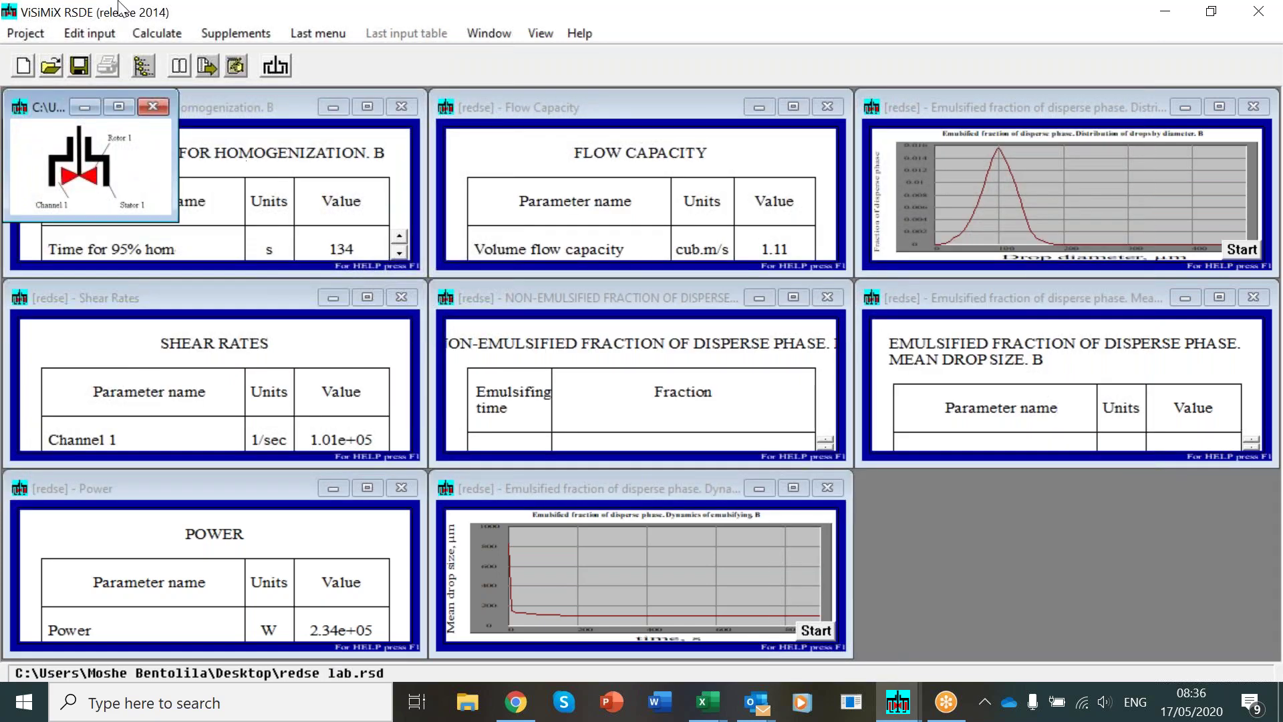
- In the cloned project's disperser design, set the rotational speed to 15000 rpm and the rotor's external diameter to 40 mm
{"action": "left_click", "coordinate": [101, 34]}
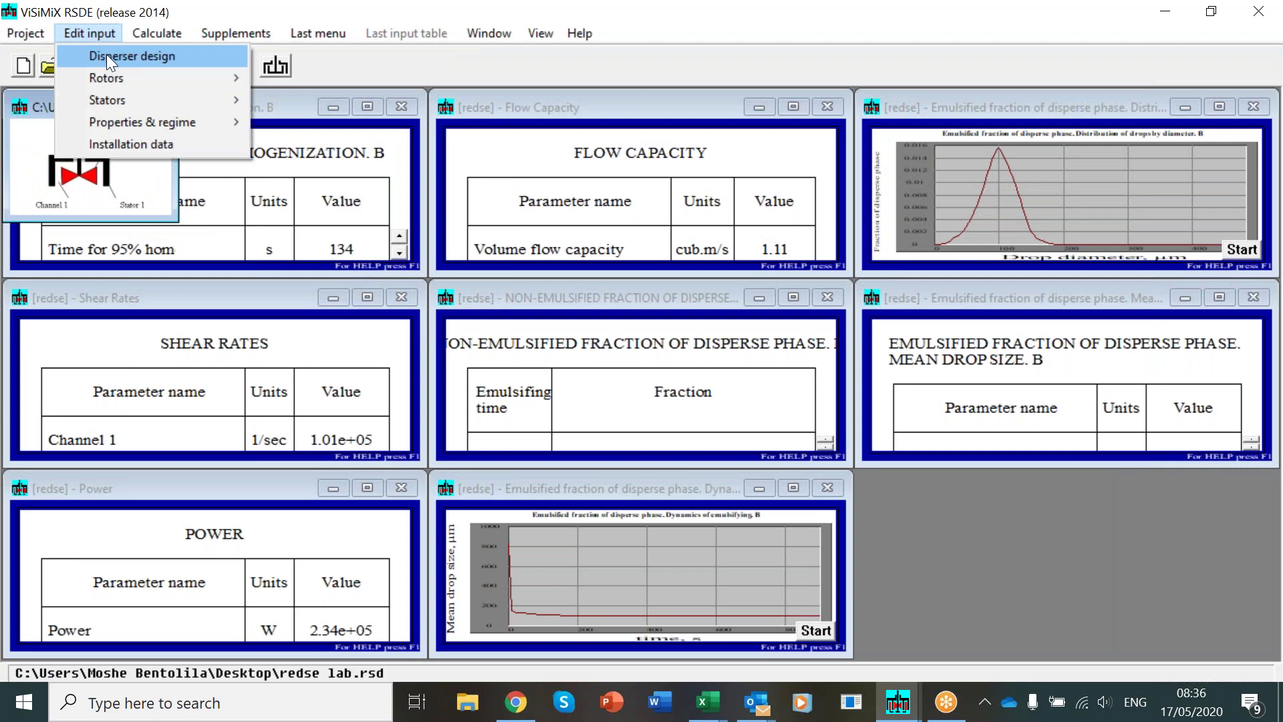
{"action": "left_click", "coordinate": [107, 55]}
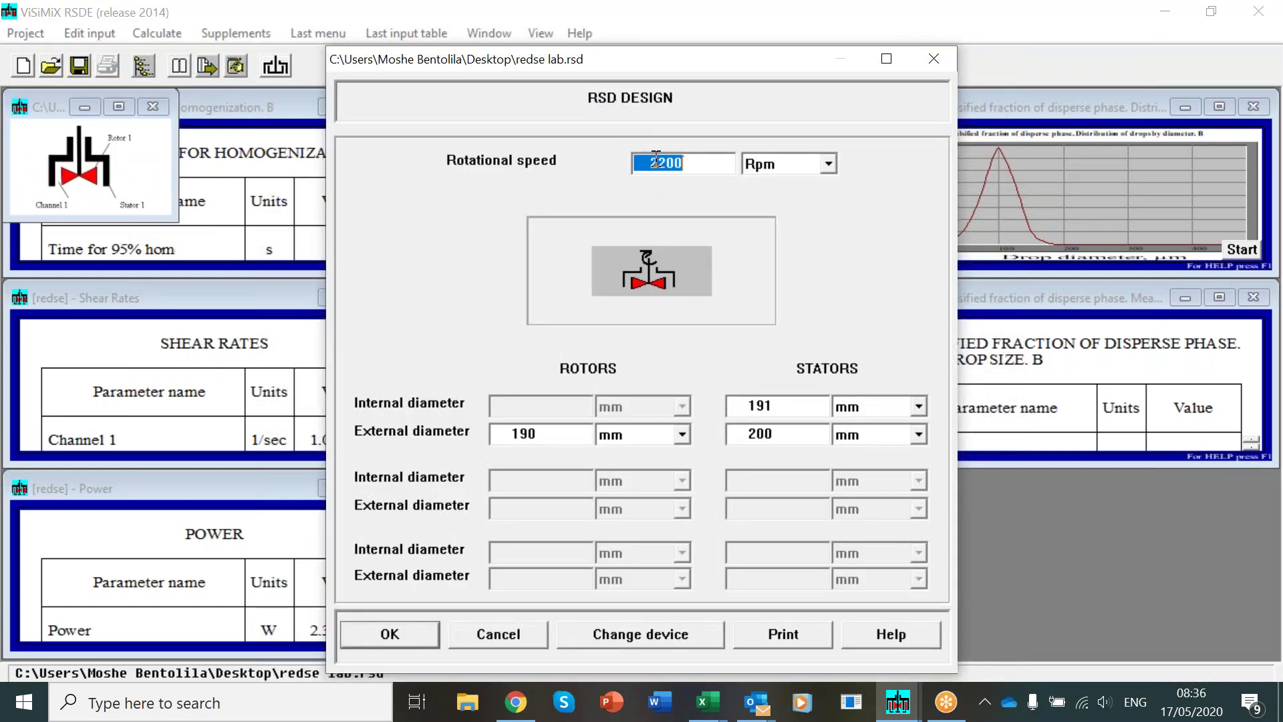
{"action": "left_click_drag", "start_coordinate": [651, 162], "coordinate": [665, 162]}
{"action": "type", "text": "150"}
{"action": "left_click_drag", "start_coordinate": [504, 434], "coordinate": [550, 434]}
{"action": "type", "text": "40"}
- Set the stator's internal diameter to 41 mm and its external diameter to 50 mm, and accept the design
{"action": "left_click_drag", "start_coordinate": [731, 406], "coordinate": [789, 432]}
{"action": "type", "text": "41"}
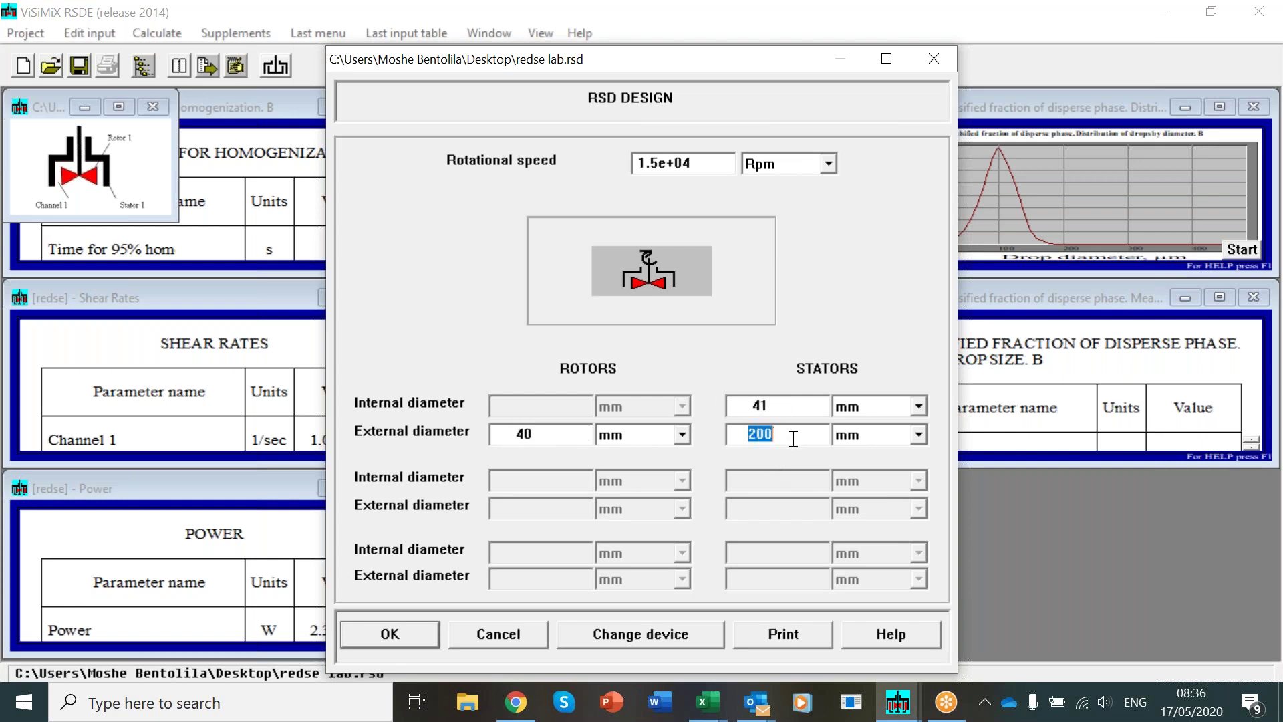
{"action": "type", "text": "50"}
{"action": "key", "text": "Home"}
{"action": "left_click", "coordinate": [425, 636]}
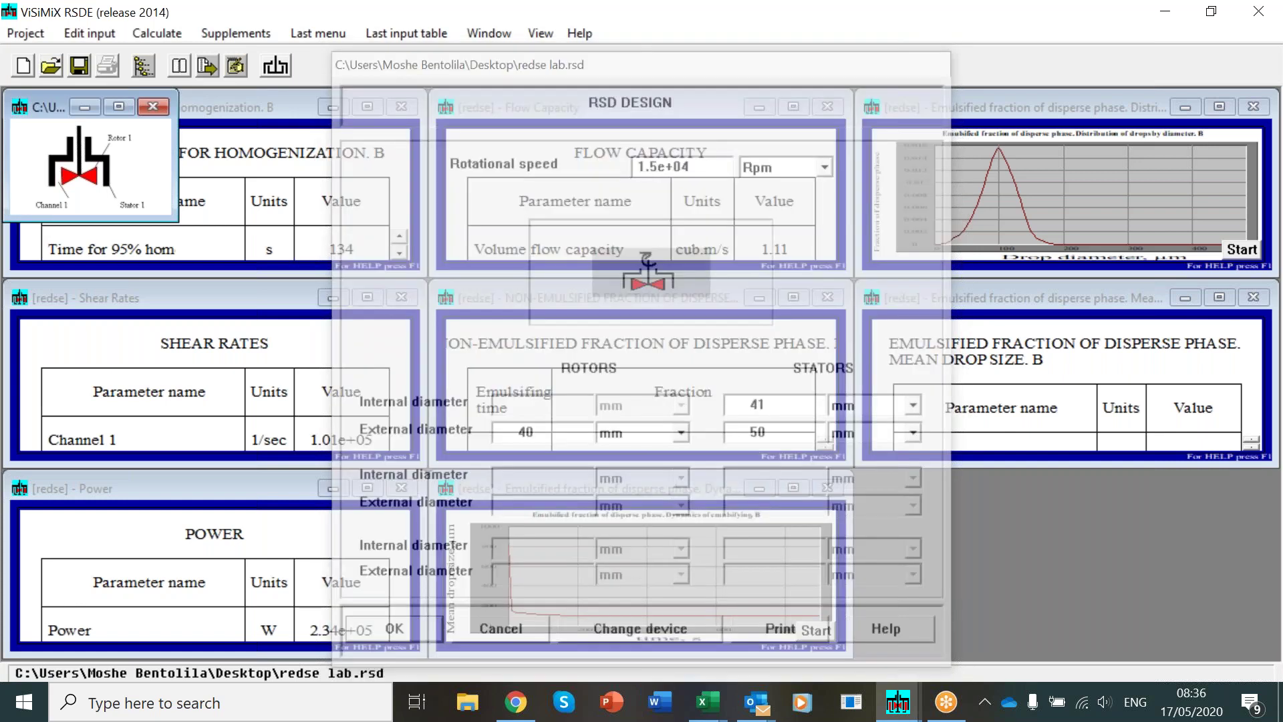
- Set Stator 1's internal height to 40 mm and its external height to 45 mm
{"action": "left_click", "coordinate": [90, 32]}
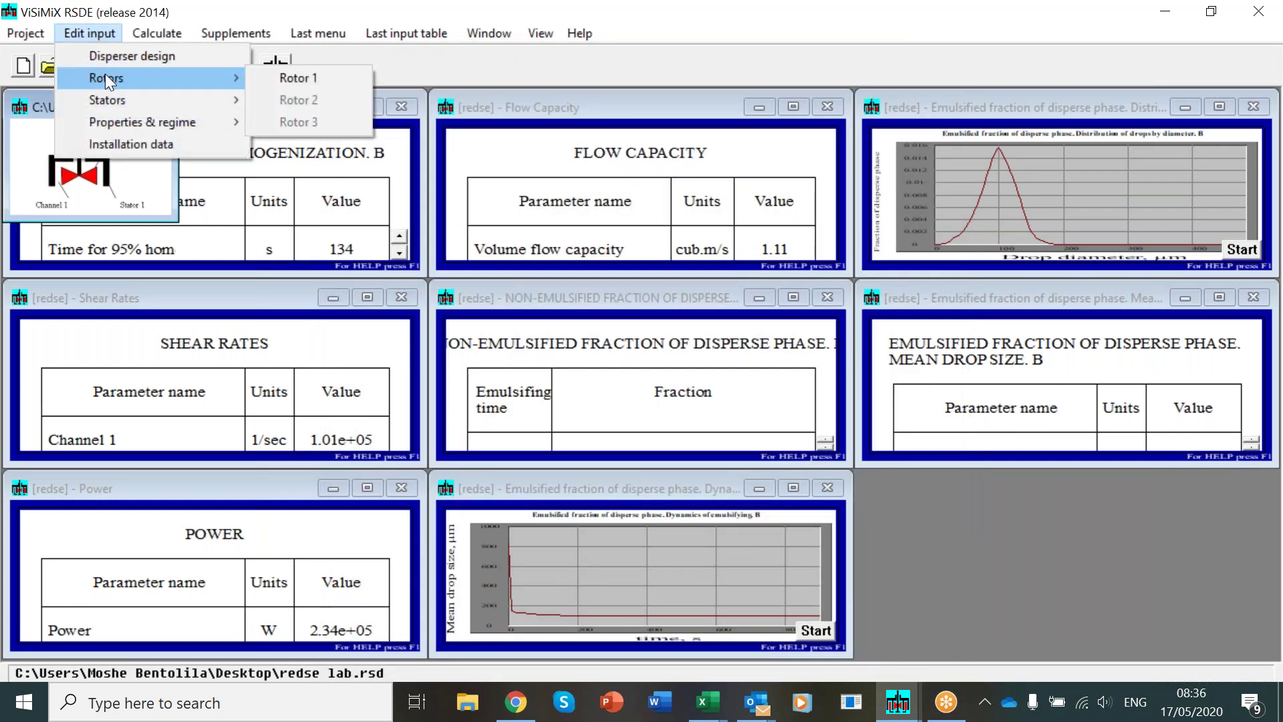
{"action": "mouse_move", "coordinate": [179, 101]}
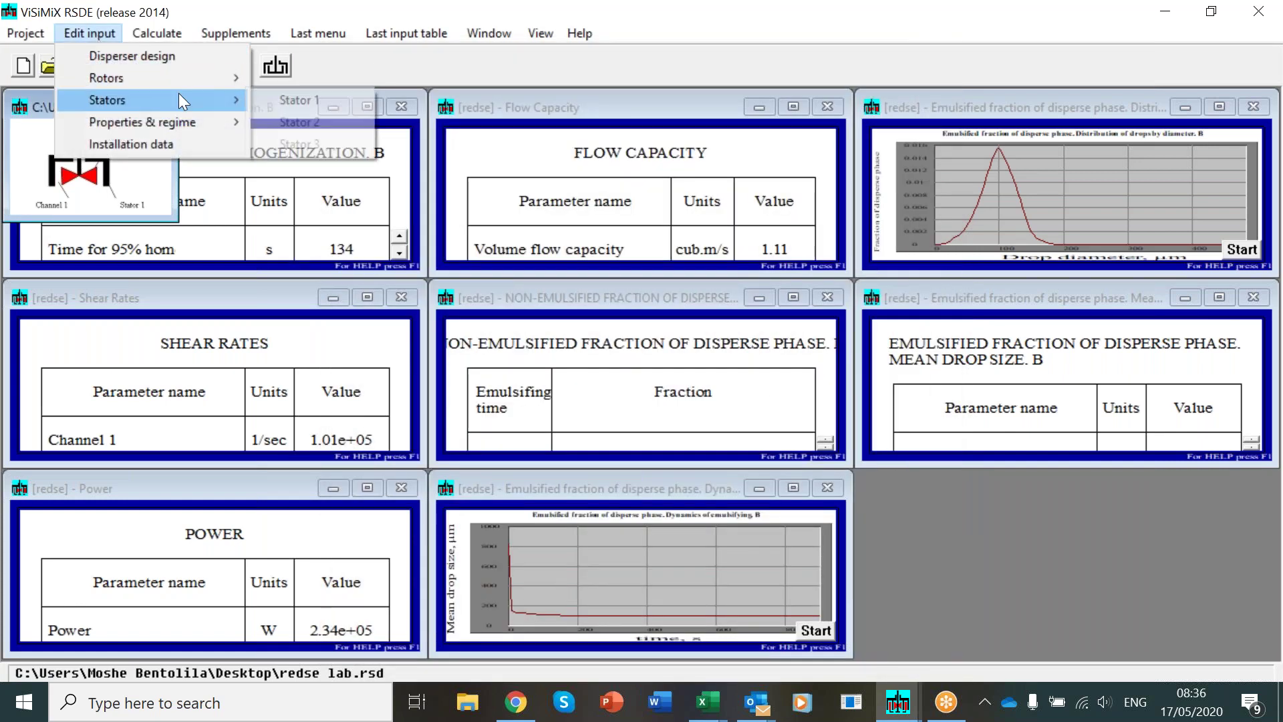
{"action": "left_click", "coordinate": [296, 100]}
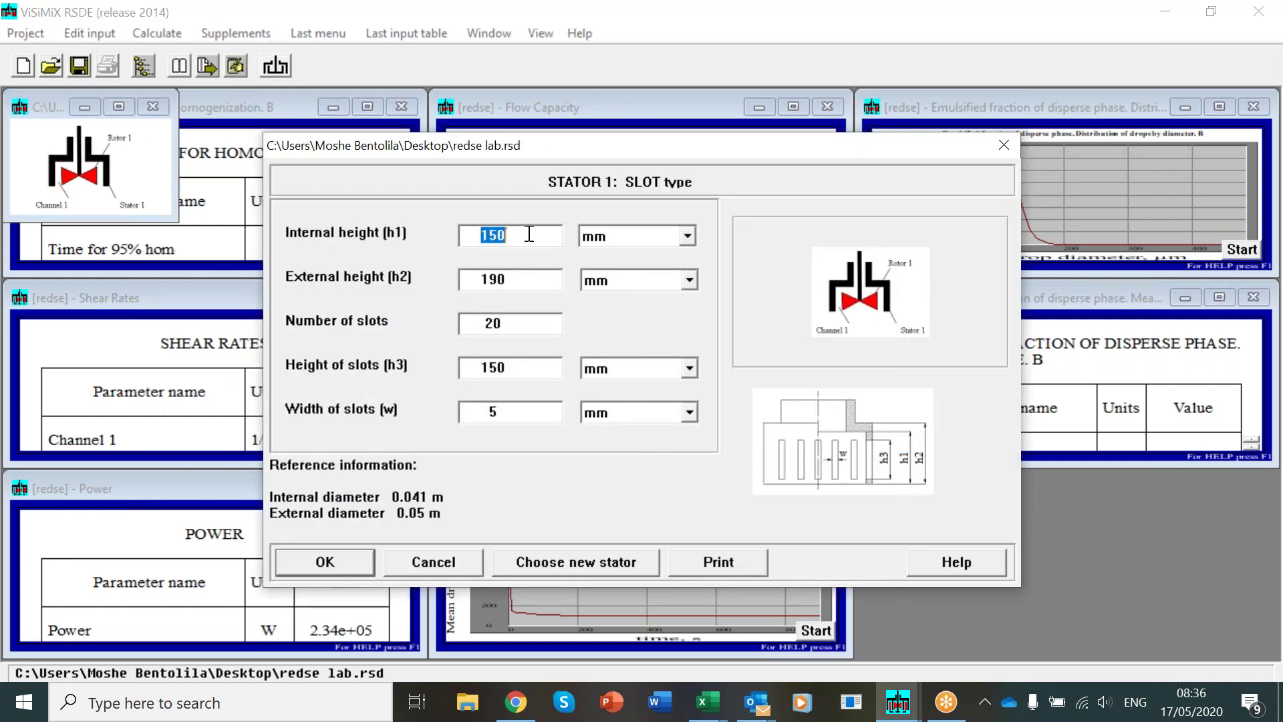
{"action": "type", "text": "49"}
{"action": "key", "text": "BackSpace"}
{"action": "type", "text": "0"}
{"action": "key", "text": "Tab"}
{"action": "type", "text": "45"}
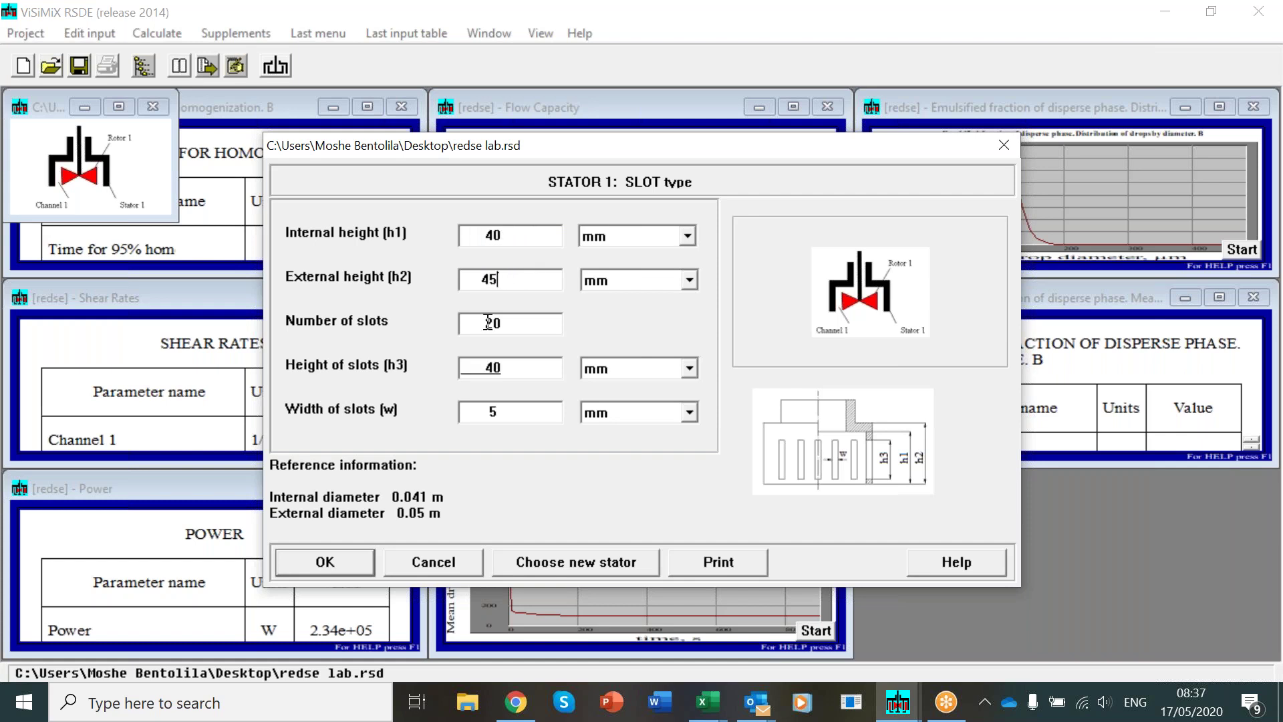
- Give Stator 1 18 slots, each 35 mm high and 1 mm wide, and accept the stator data
{"action": "left_click", "coordinate": [480, 325]}
{"action": "double_click", "coordinate": [480, 324]}
{"action": "type", "text": "18"}
{"action": "double_click", "coordinate": [491, 369]}
{"action": "type", "text": "35"}
{"action": "left_click", "coordinate": [483, 412]}
{"action": "double_click", "coordinate": [492, 412]}
{"action": "type", "text": "1"}
{"action": "left_click", "coordinate": [321, 568]}
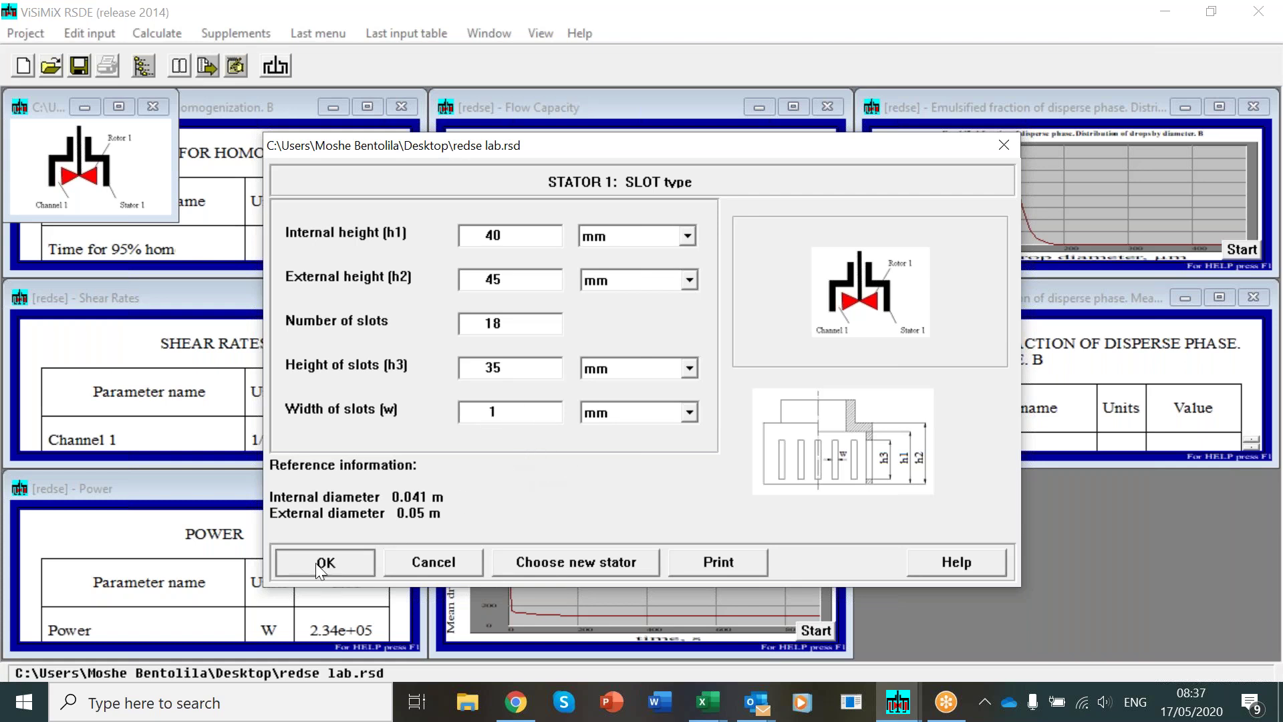
- Set the number of blades of Rotor 1 to 2 and accept the rotor data
{"action": "left_click", "coordinate": [104, 33]}
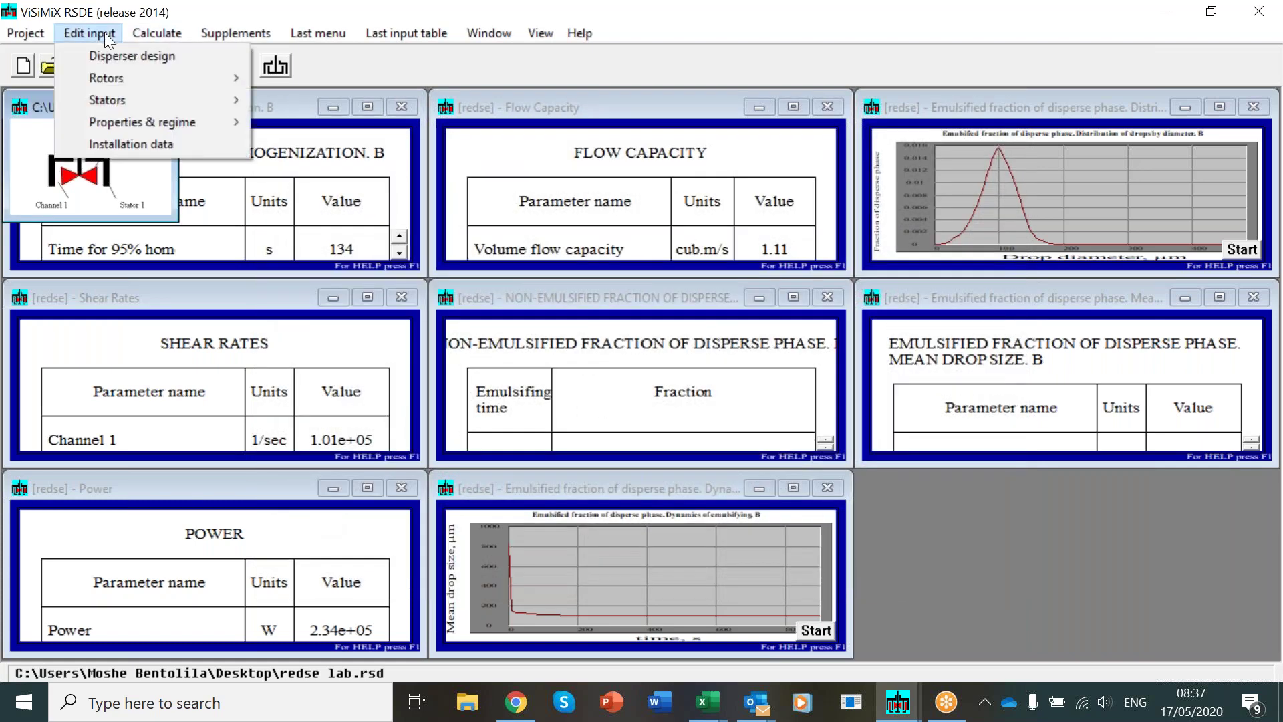
{"action": "mouse_move", "coordinate": [106, 76]}
{"action": "left_click", "coordinate": [291, 72]}
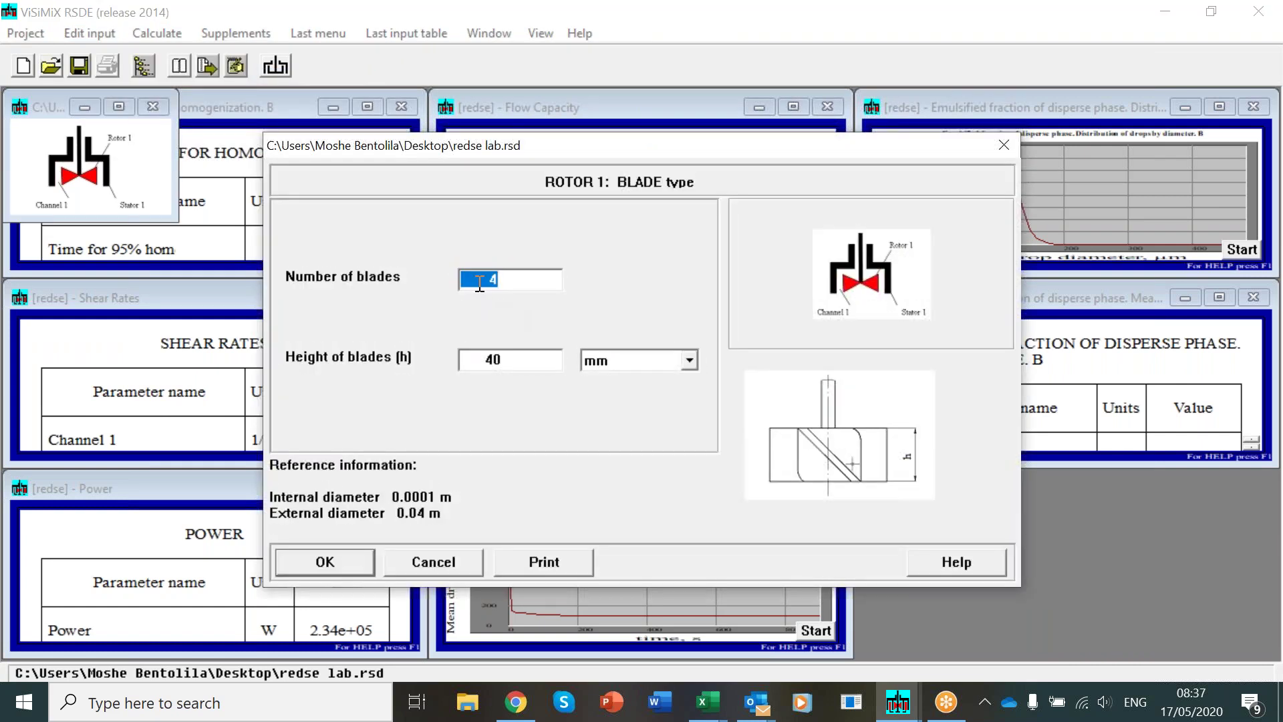
{"action": "type", "text": "2"}
{"action": "key", "text": "Tab"}
{"action": "key", "text": "Home"}
{"action": "left_click", "coordinate": [343, 560]}
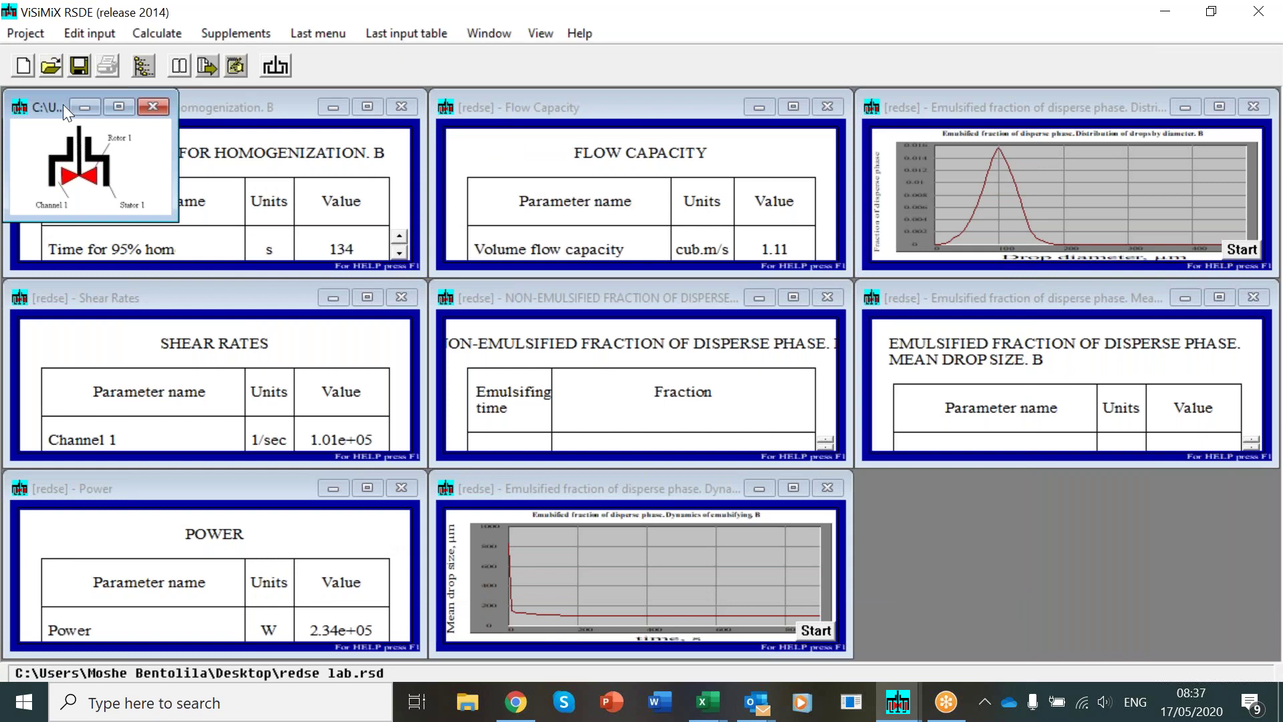
- Change the installation scheme of the lab project to Internal RSD - 2
{"action": "left_click", "coordinate": [86, 31]}
{"action": "mouse_move", "coordinate": [123, 127]}
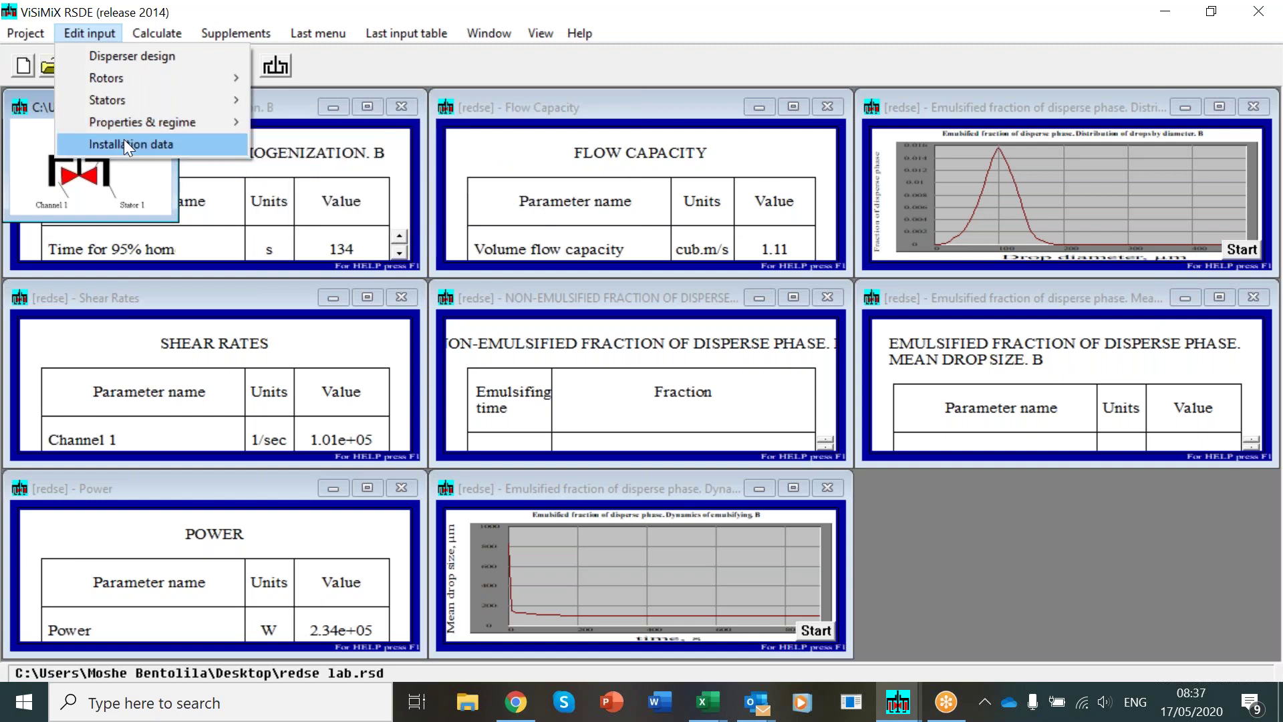
{"action": "left_click", "coordinate": [122, 144]}
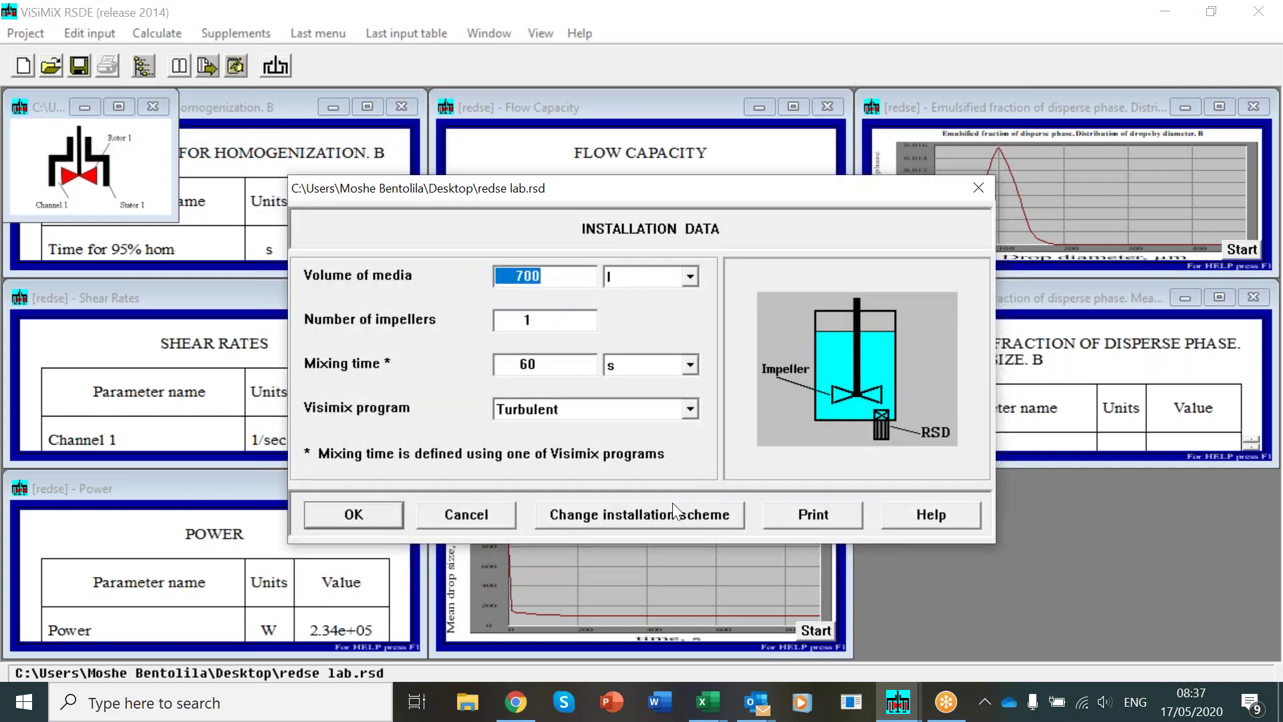
{"action": "left_click", "coordinate": [672, 515]}
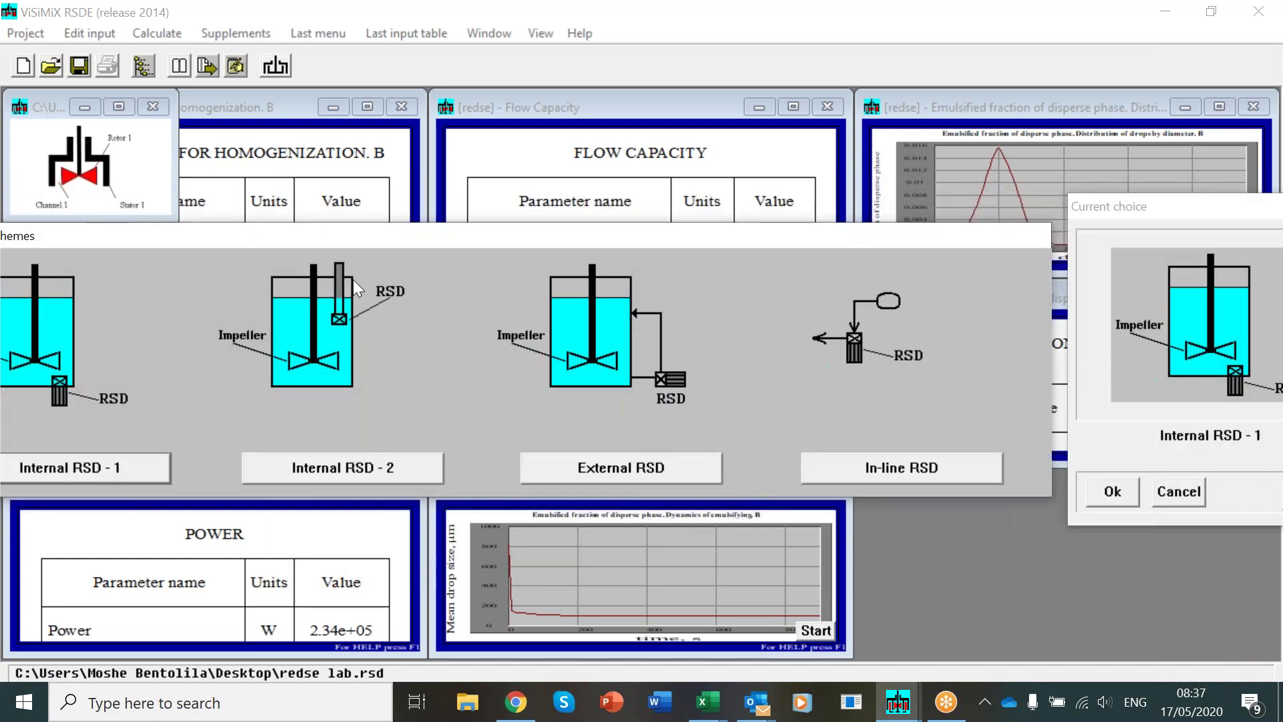
{"action": "left_click", "coordinate": [320, 468]}
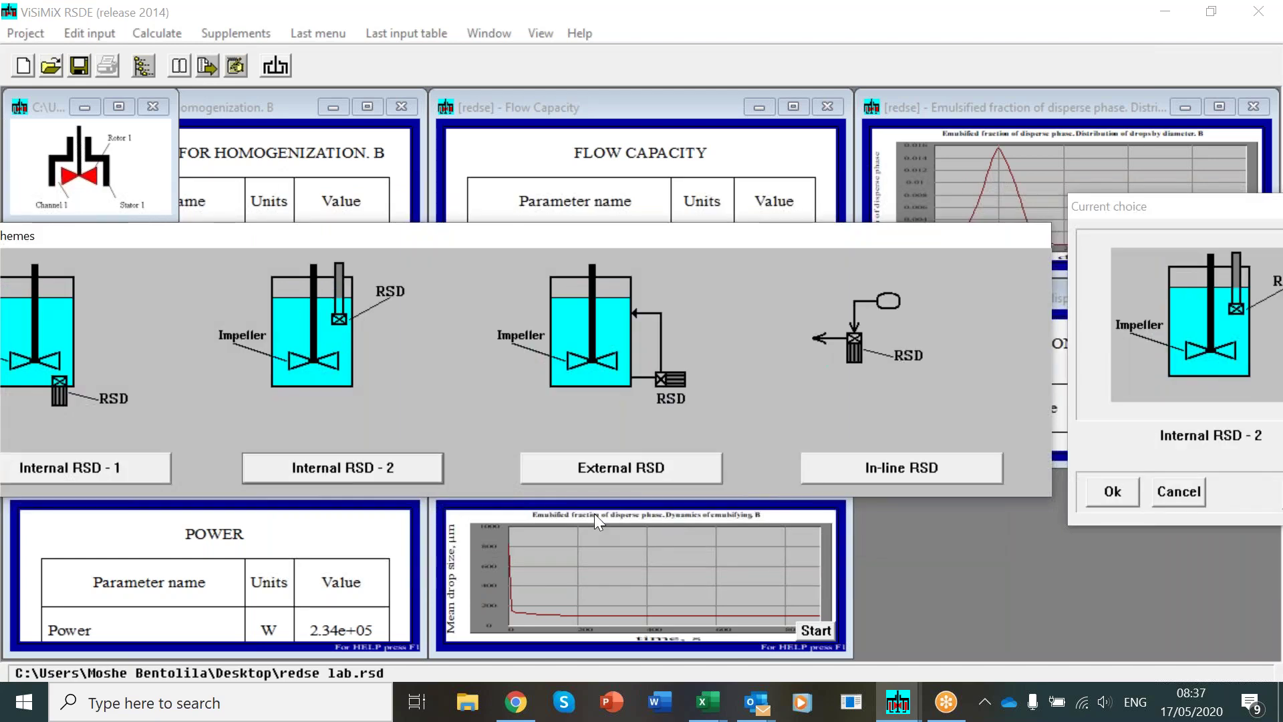
{"action": "left_click", "coordinate": [1111, 493]}
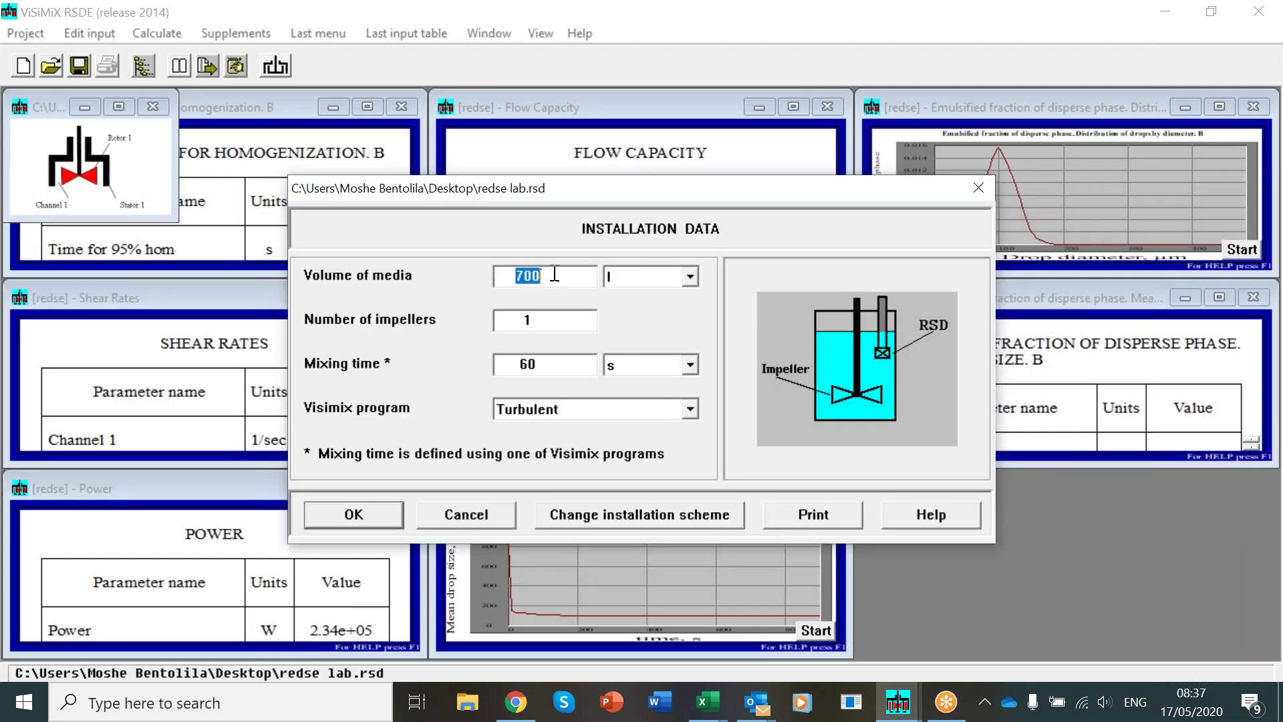
- Set the volume of media to 2 l and the mixing time to 10 s, and accept the installation data
{"action": "type", "text": "2"}
{"action": "left_click", "coordinate": [526, 321]}
{"action": "left_click_drag", "start_coordinate": [523, 364], "coordinate": [526, 365]}
{"action": "type", "text": "10"}
{"action": "left_click", "coordinate": [352, 524]}
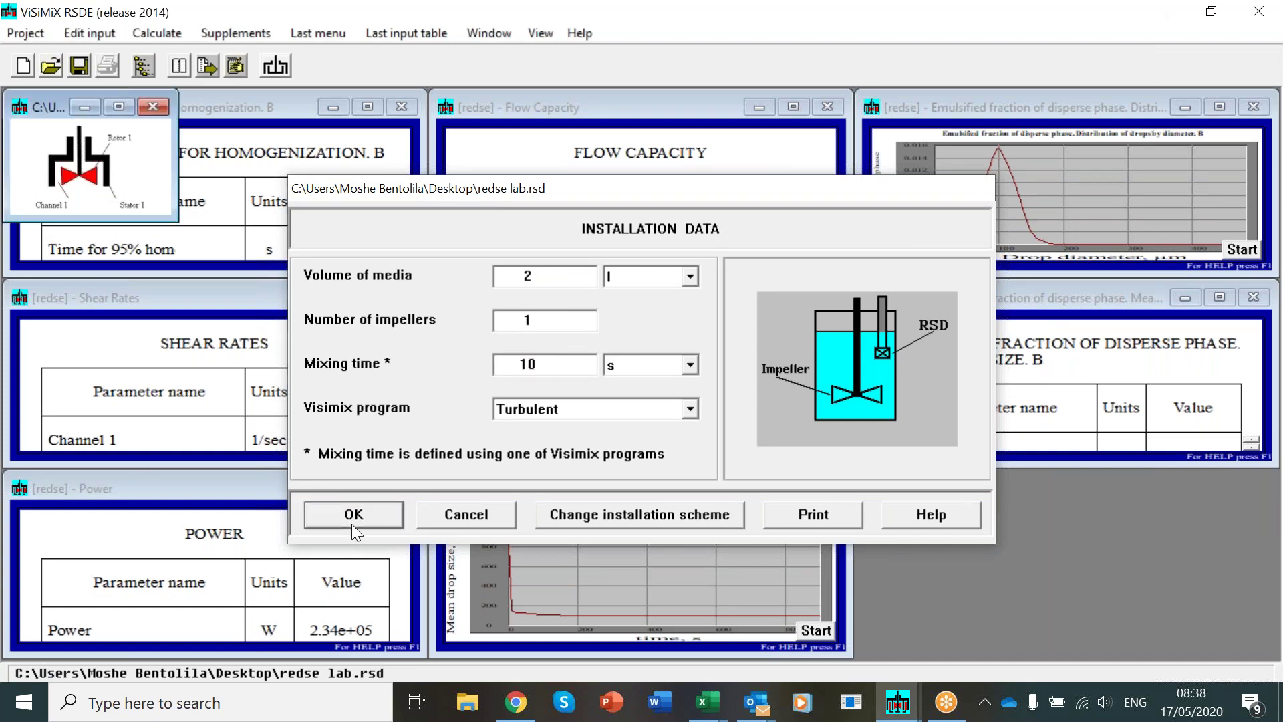
- Set the batch process duration of the lab project to 4 min and accept it
{"action": "left_click", "coordinate": [71, 30]}
{"action": "mouse_move", "coordinate": [95, 125]}
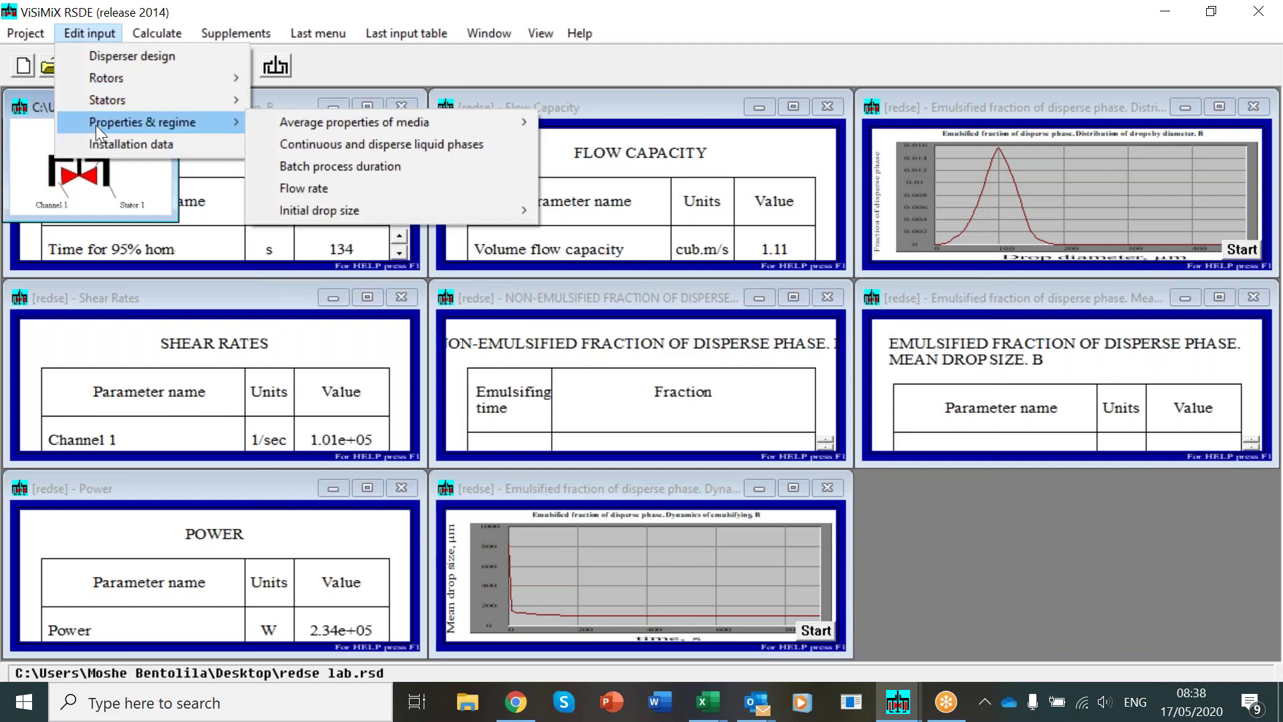
{"action": "left_click", "coordinate": [299, 164]}
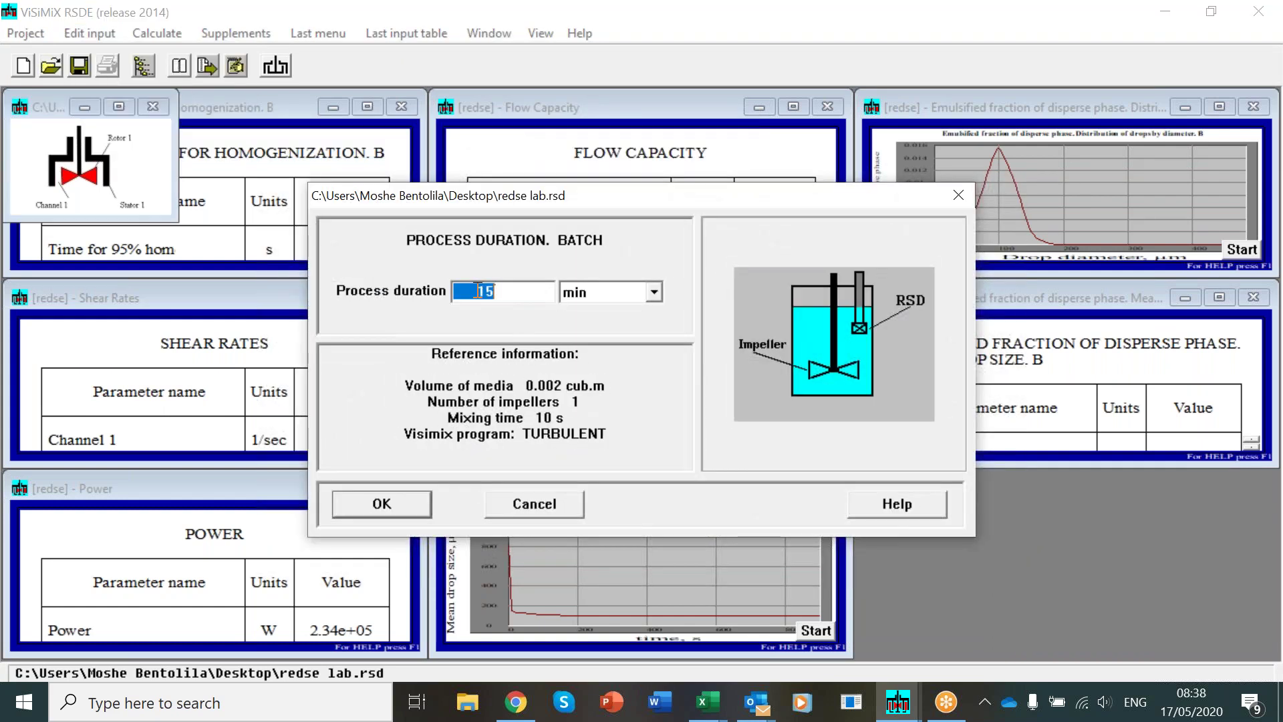
{"action": "type", "text": "5"}
{"action": "left_click", "coordinate": [380, 508]}
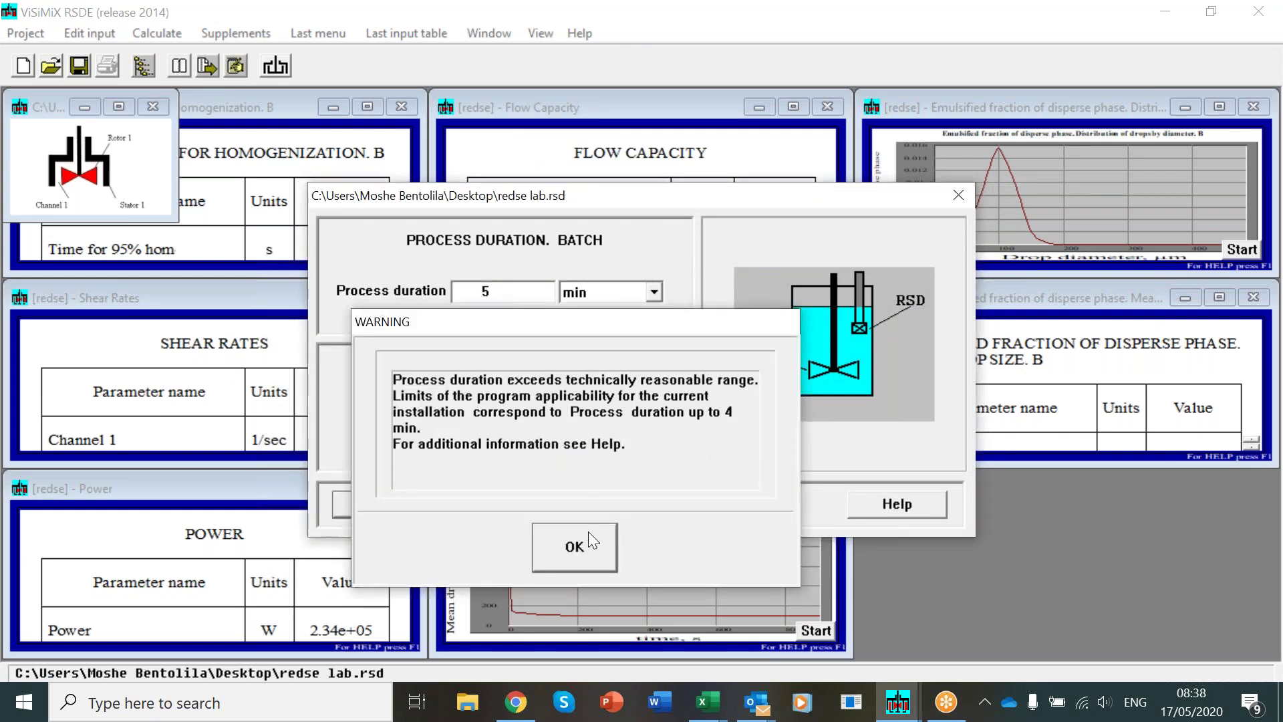
{"action": "left_click", "coordinate": [588, 533]}
{"action": "double_click", "coordinate": [483, 291]}
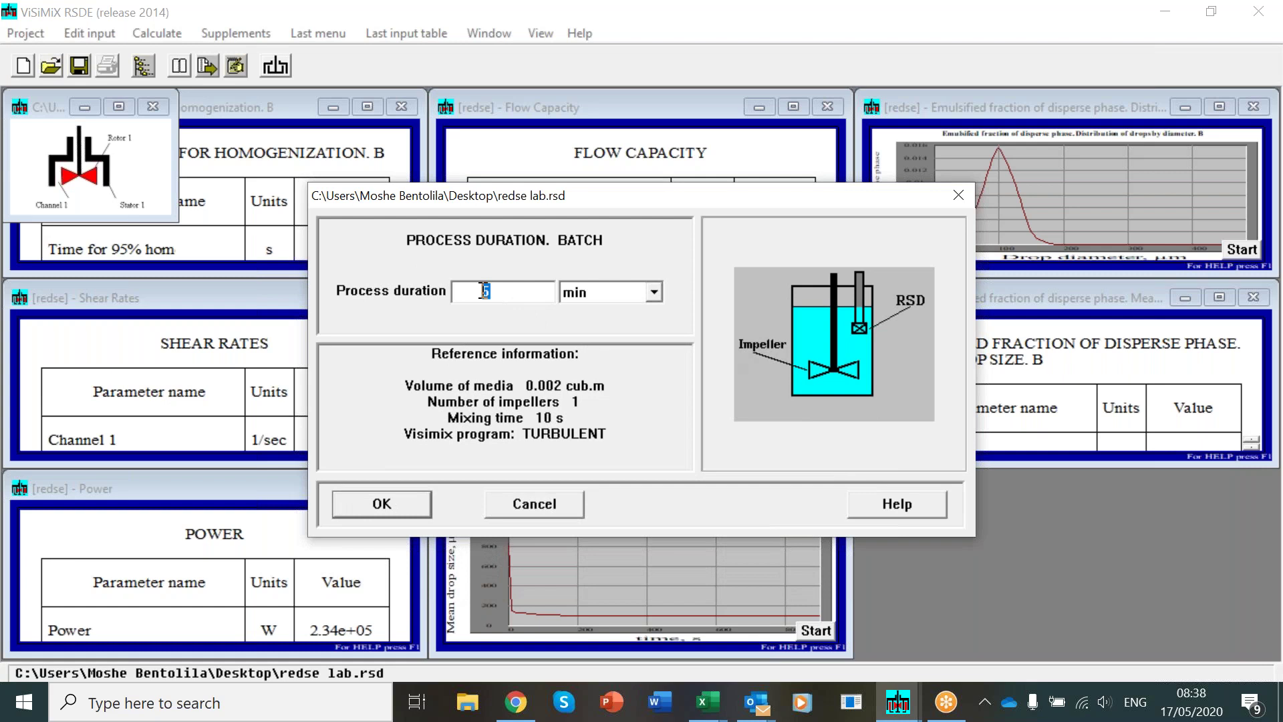
{"action": "type", "text": "4"}
{"action": "left_click", "coordinate": [405, 509]}
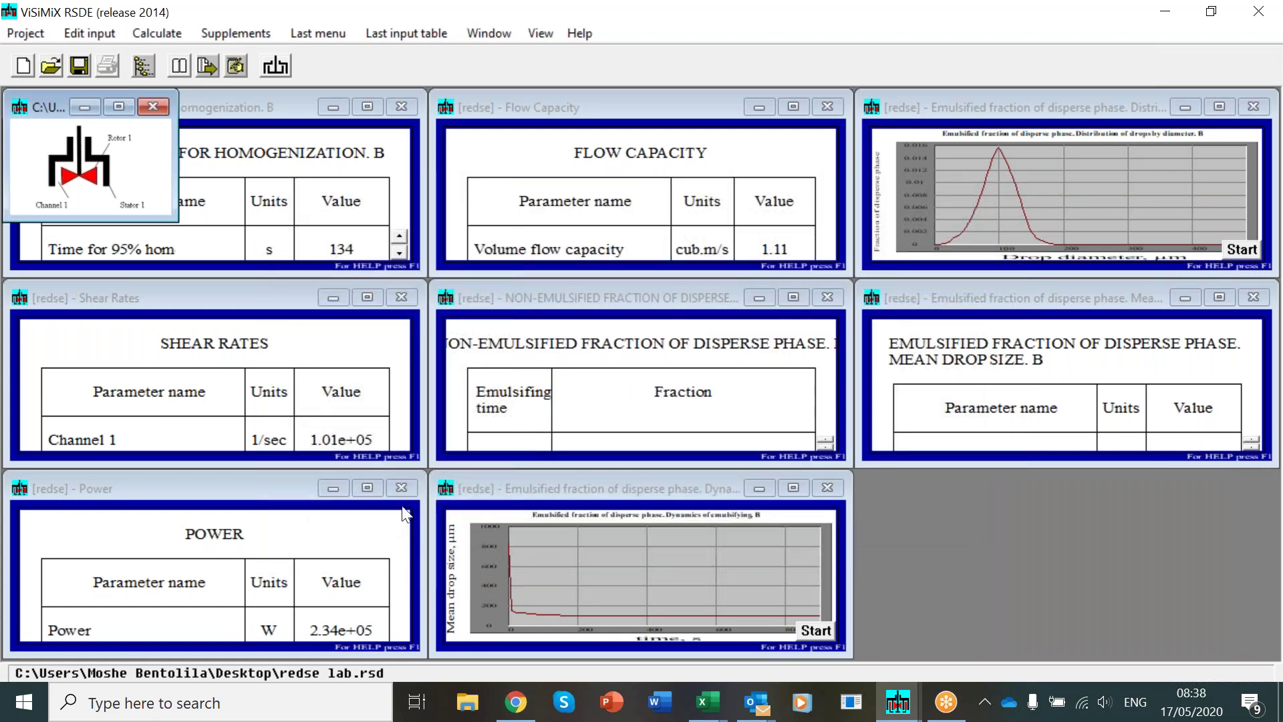
- Calculate the mean drop size for batch emulsifying in the lab project
{"action": "left_click", "coordinate": [307, 32]}
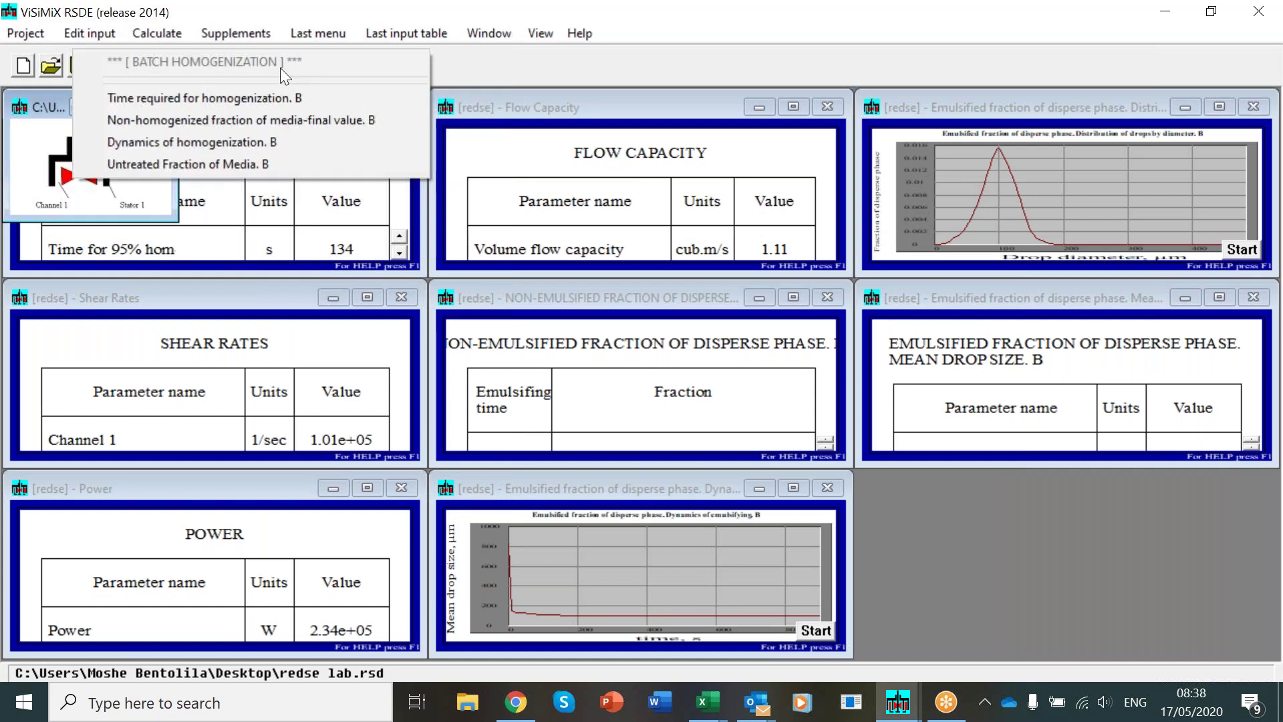
{"action": "left_click", "coordinate": [158, 30]}
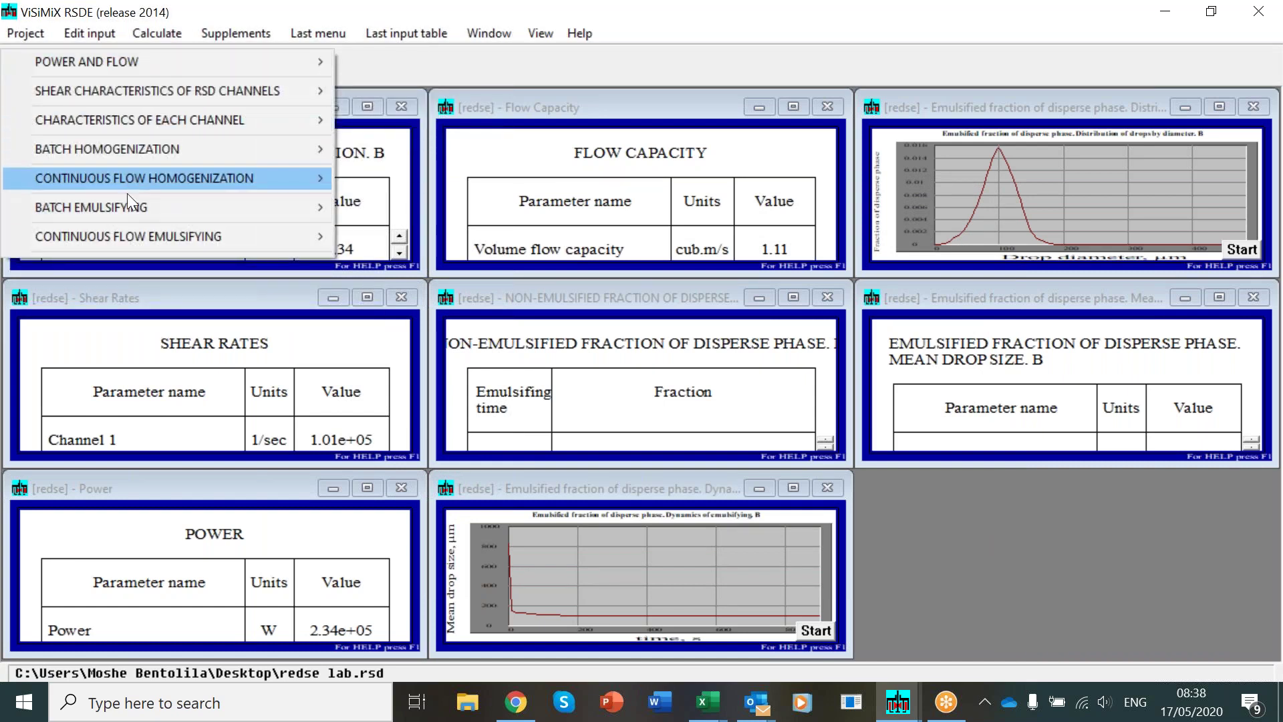
{"action": "mouse_move", "coordinate": [126, 208]}
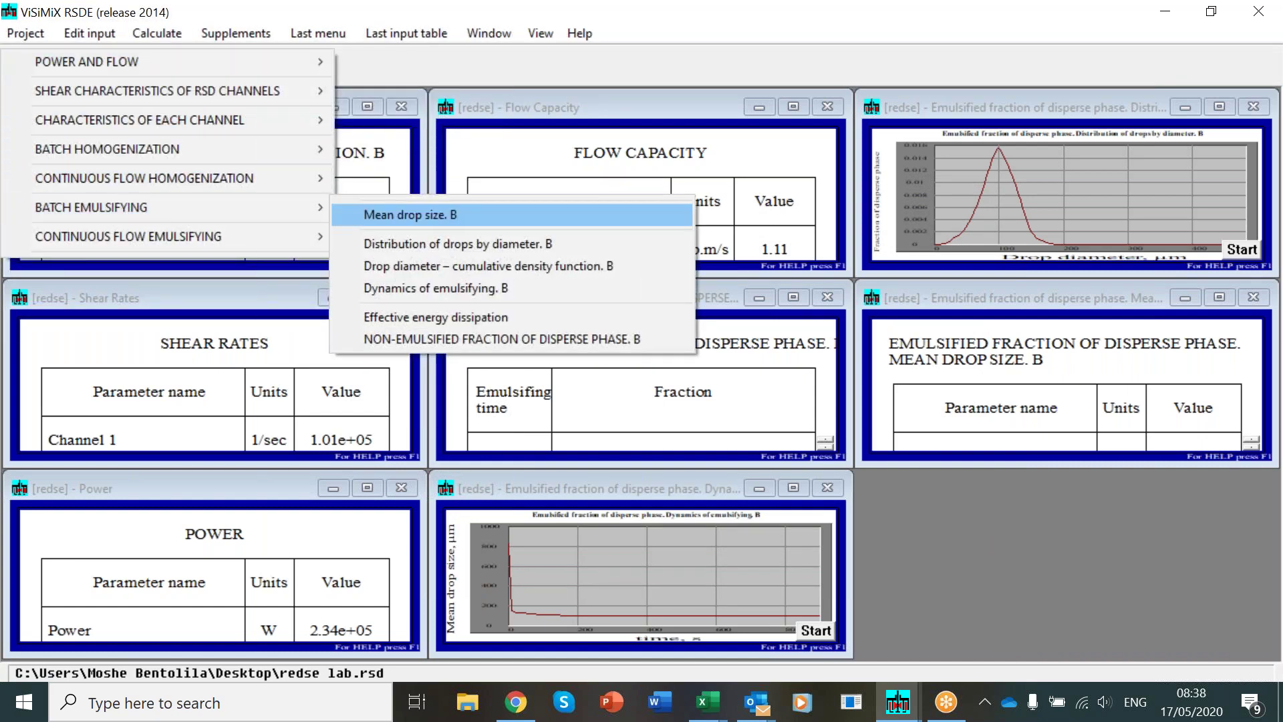
{"action": "left_click", "coordinate": [435, 212]}
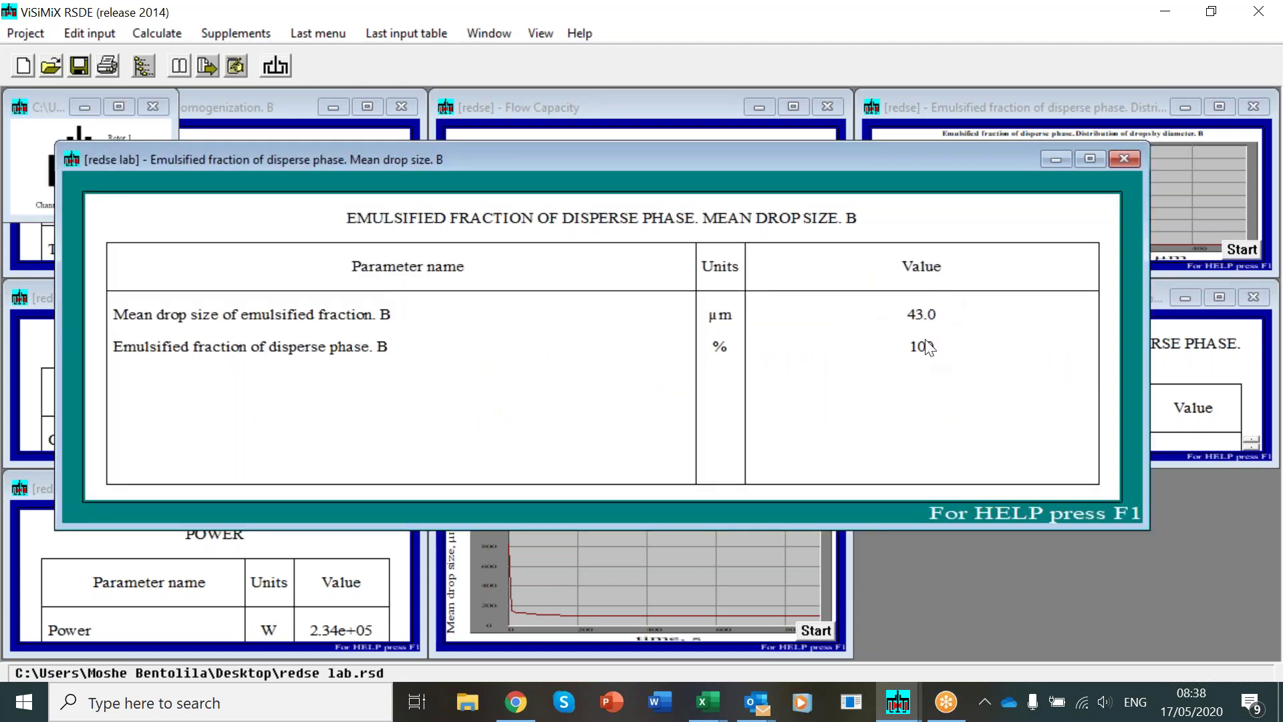
- Tile the result windows and enlarge the mean drop size tables of both projects for comparison
{"action": "left_click", "coordinate": [495, 27]}
{"action": "left_click", "coordinate": [507, 81]}
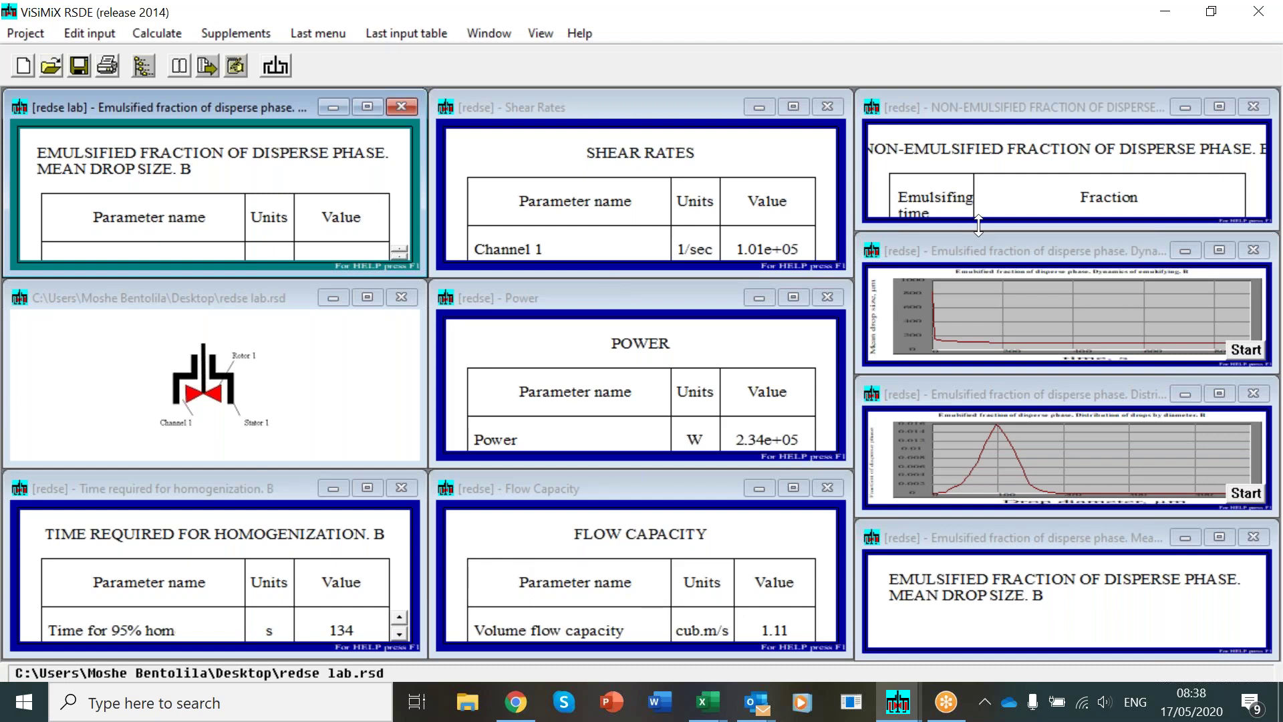
{"action": "left_click_drag", "start_coordinate": [1025, 535], "coordinate": [1024, 106]}
{"action": "left_click_drag", "start_coordinate": [1032, 226], "coordinate": [1033, 444]}
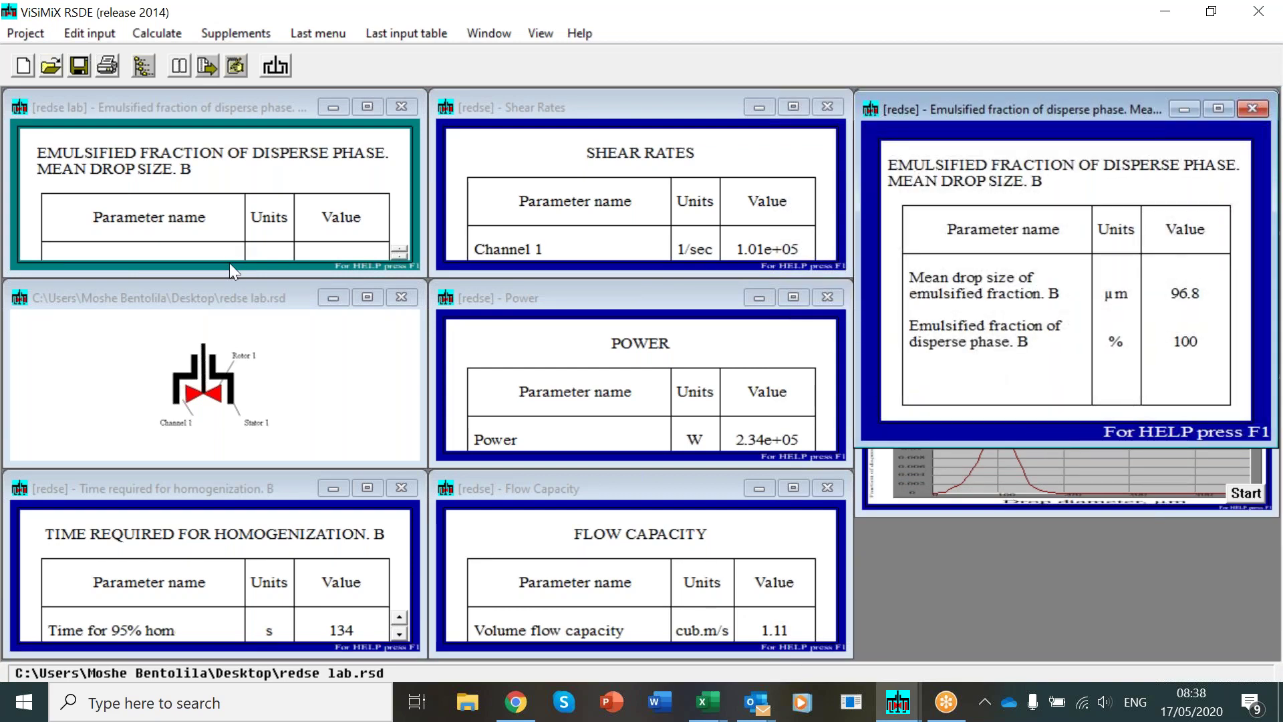
{"action": "left_click_drag", "start_coordinate": [230, 272], "coordinate": [236, 440]}
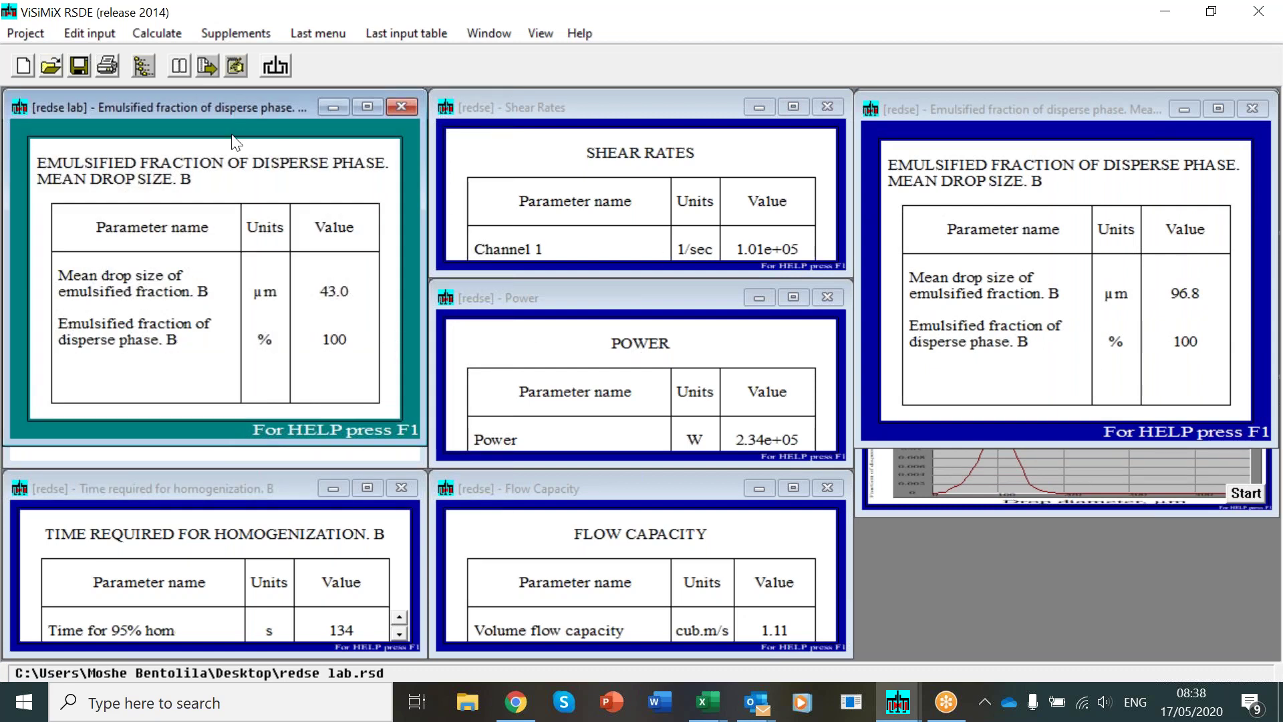
- Set the lab device's rotational speed to 5000 rpm and place its mean drop size window beside the production result
{"action": "left_click", "coordinate": [105, 30]}
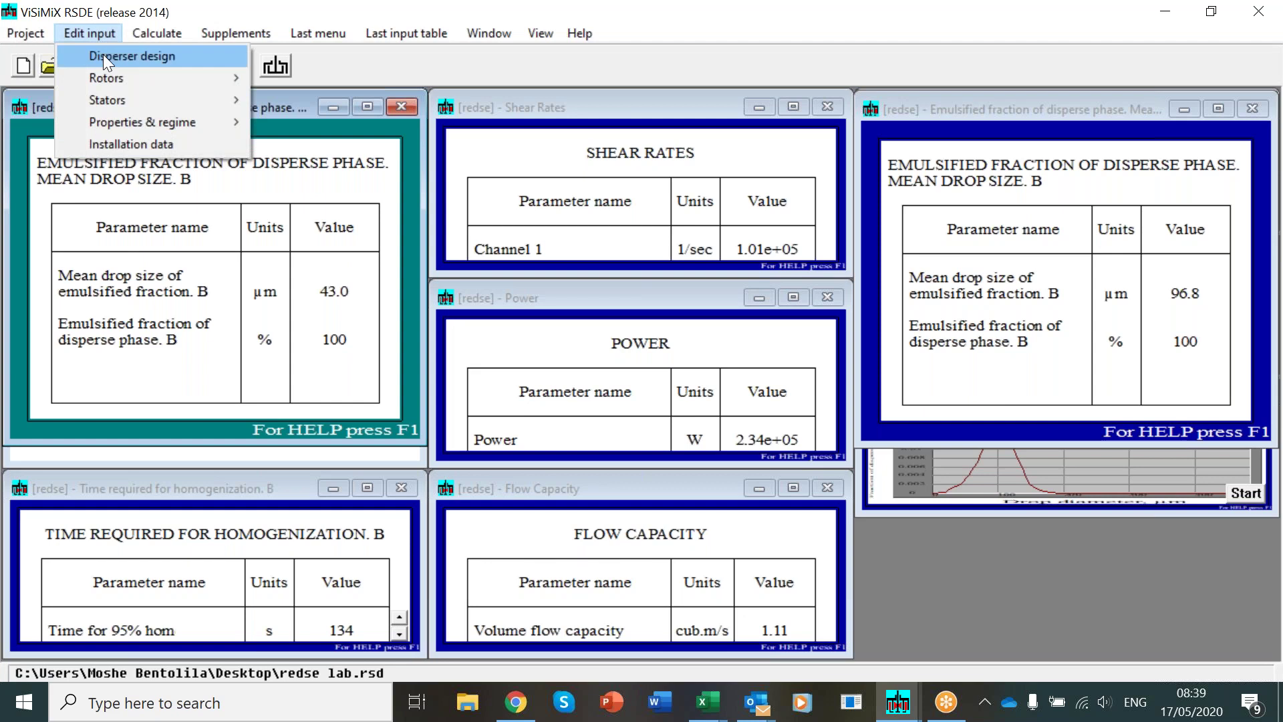
{"action": "left_click", "coordinate": [103, 54]}
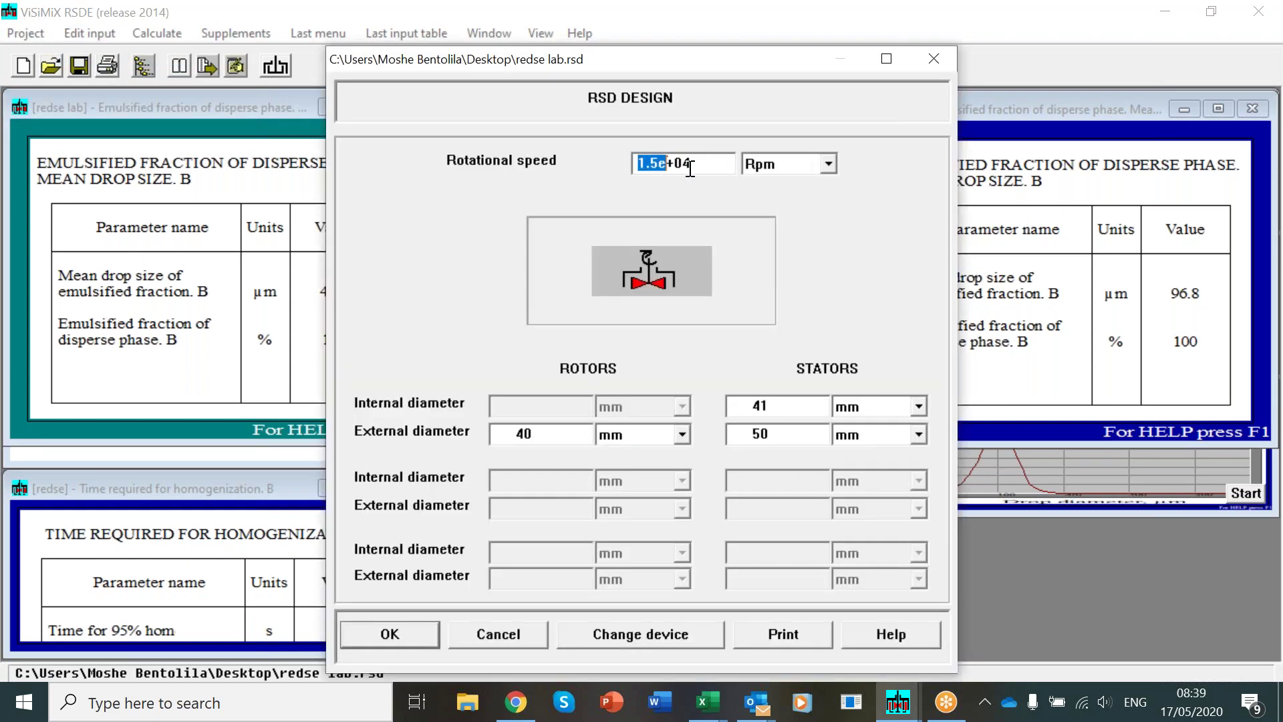
{"action": "left_click_drag", "start_coordinate": [690, 167], "coordinate": [728, 172]}
{"action": "type", "text": "5000"}
{"action": "left_click", "coordinate": [434, 631]}
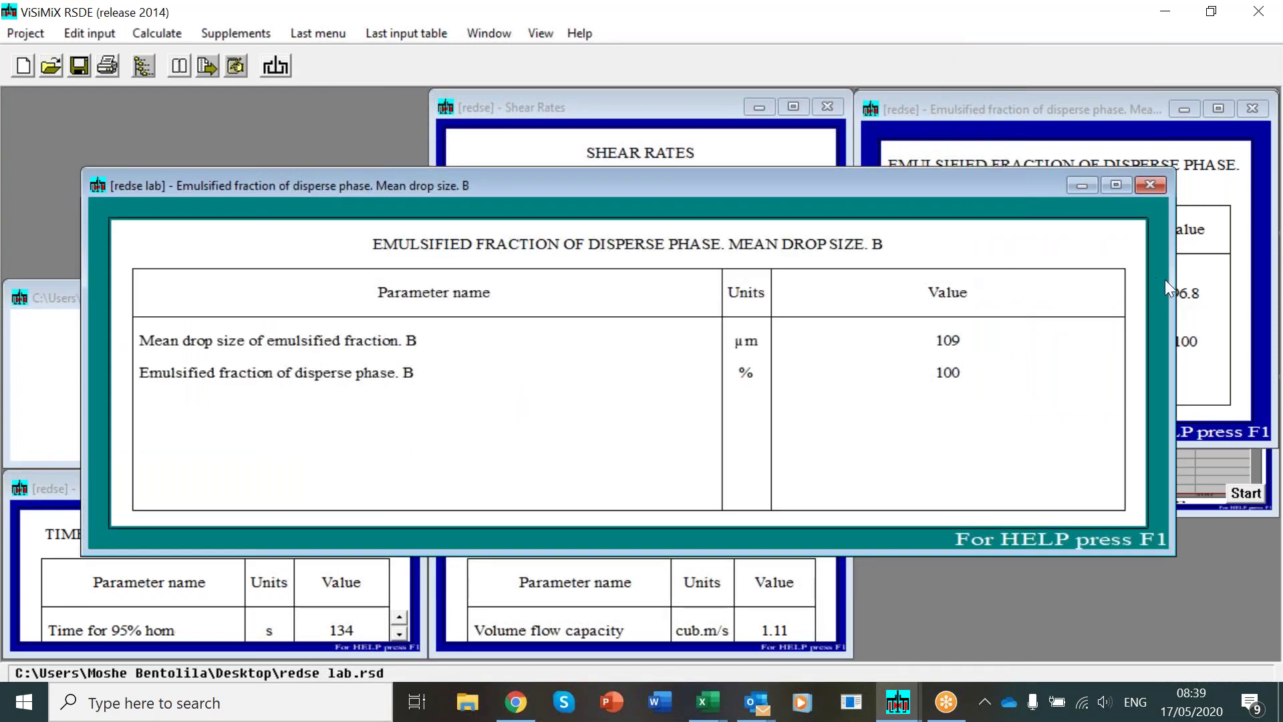
{"action": "left_click_drag", "start_coordinate": [1174, 284], "coordinate": [836, 263]}
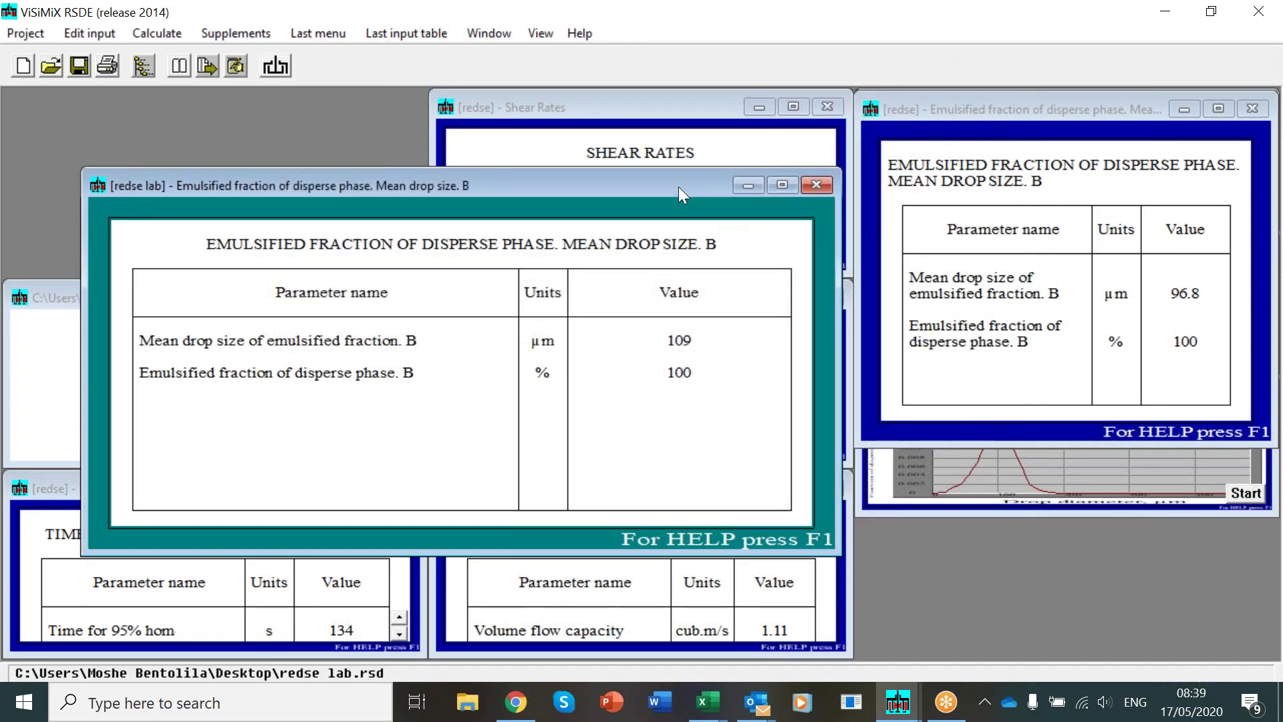
{"action": "left_click_drag", "start_coordinate": [679, 183], "coordinate": [679, 119]}
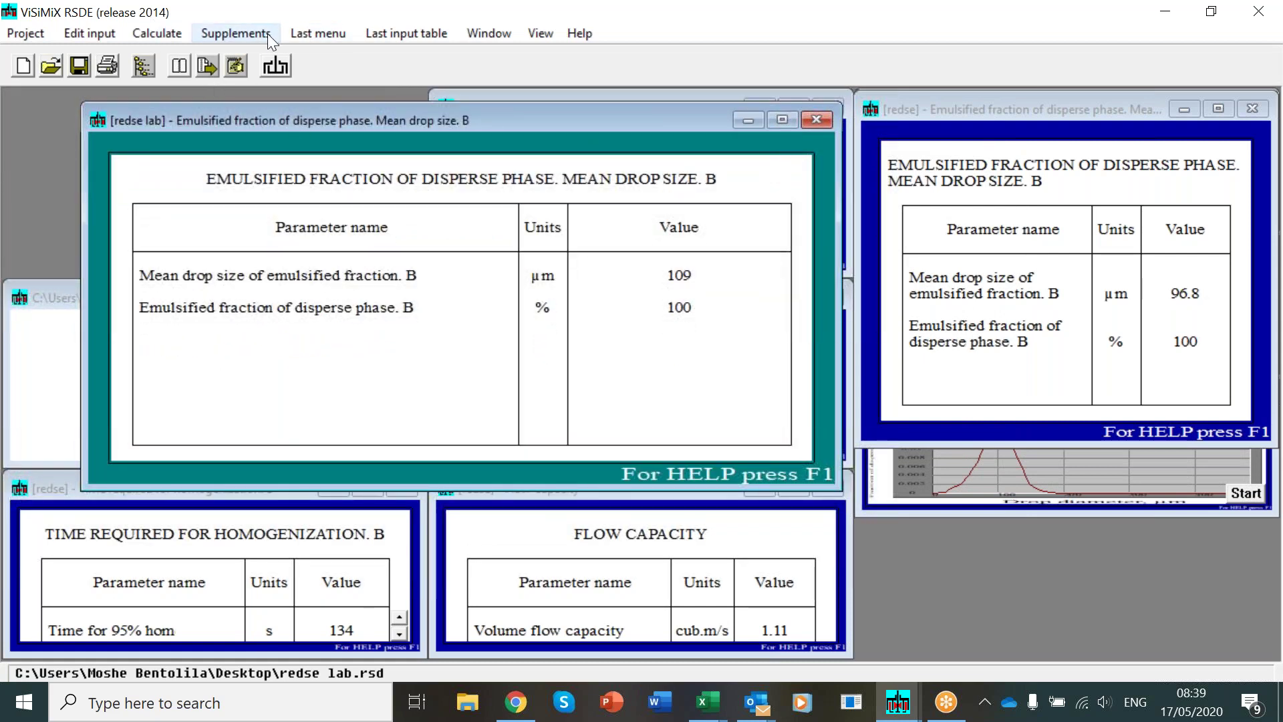
- Fine-tune the lab device's rotational speed to match the production mean drop size, and fit the recalculated window beside the production result
{"action": "left_click", "coordinate": [403, 34]}
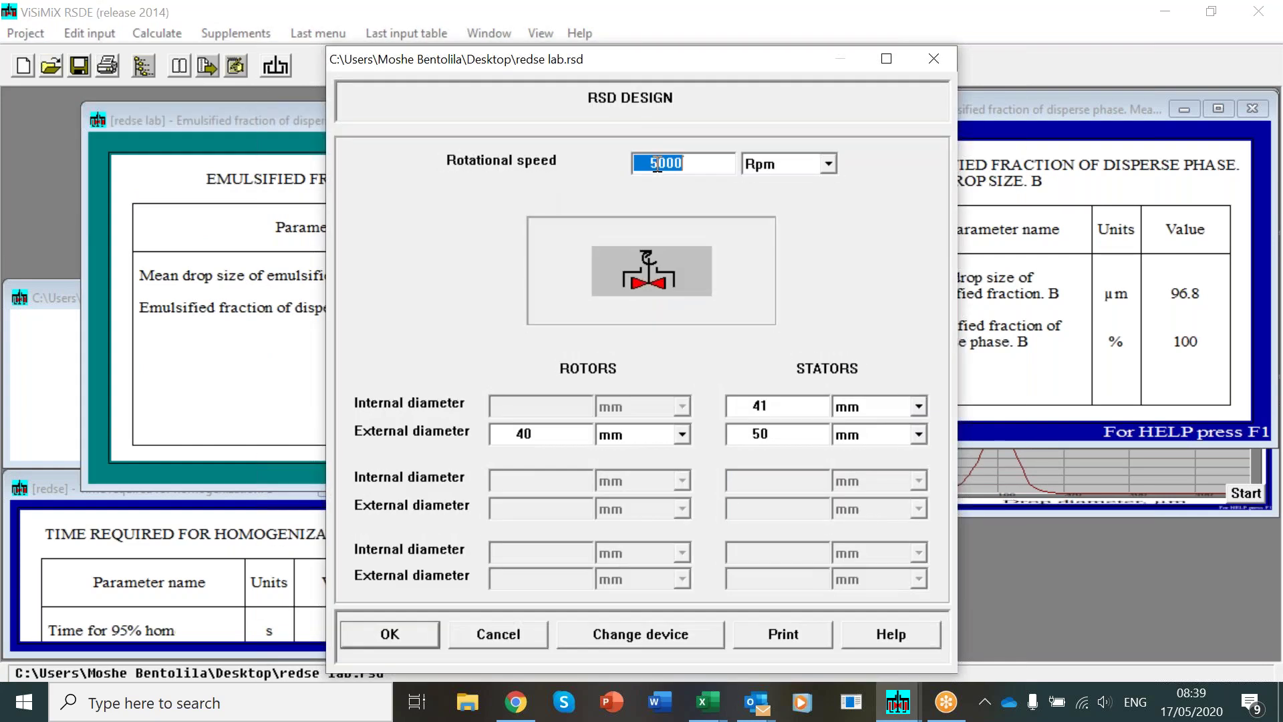
{"action": "left_click", "coordinate": [661, 163]}
{"action": "type", "text": "5"}
{"action": "left_click", "coordinate": [385, 633]}
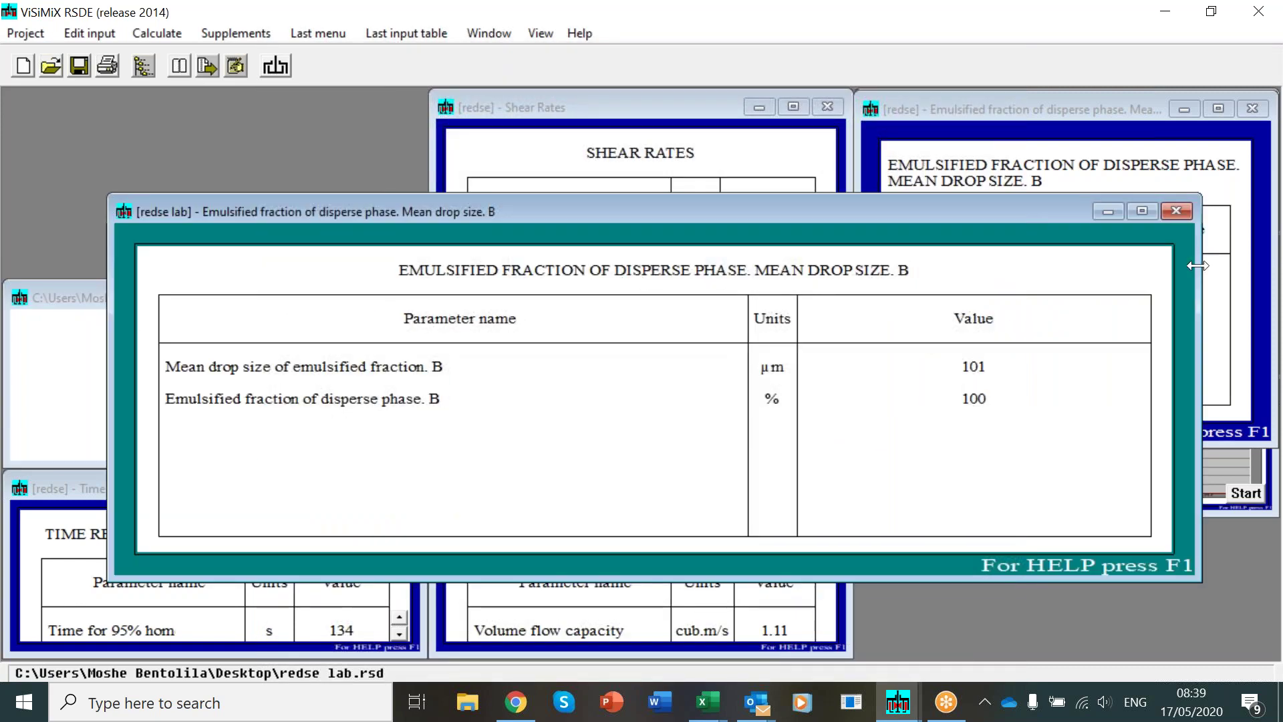
{"action": "left_click_drag", "start_coordinate": [1182, 267], "coordinate": [816, 238]}
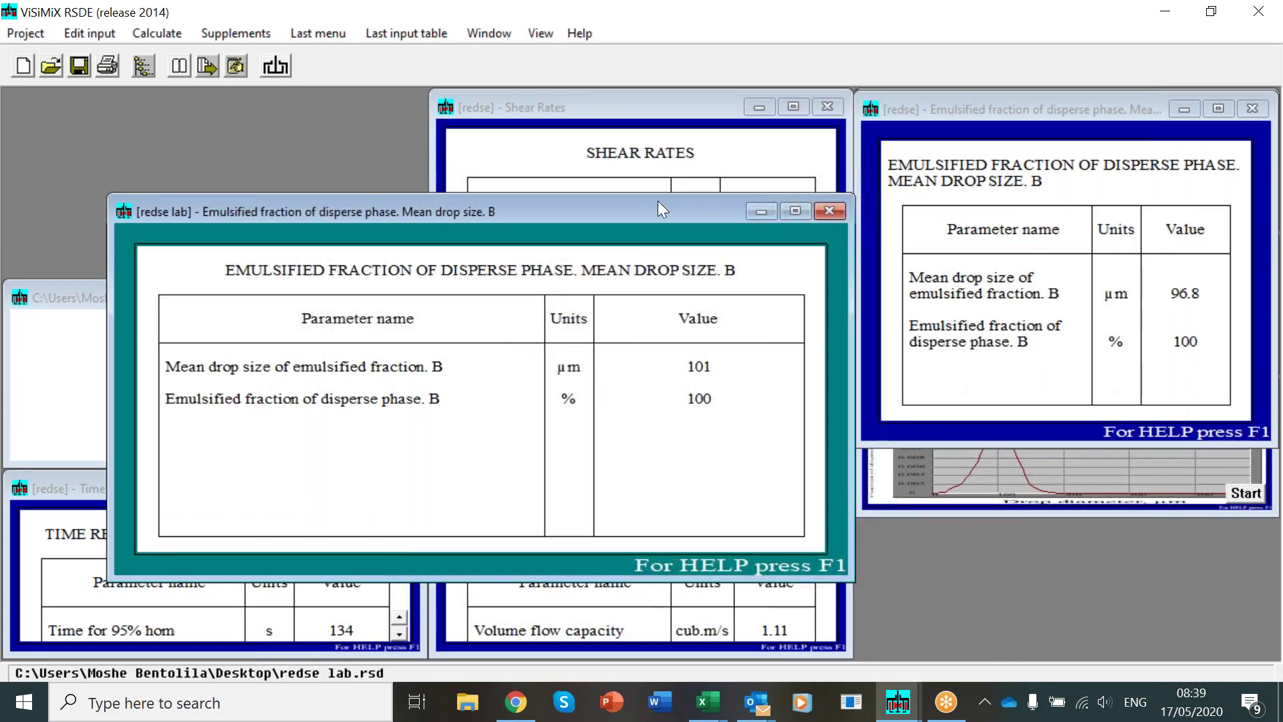
{"action": "left_click_drag", "start_coordinate": [643, 211], "coordinate": [636, 116]}
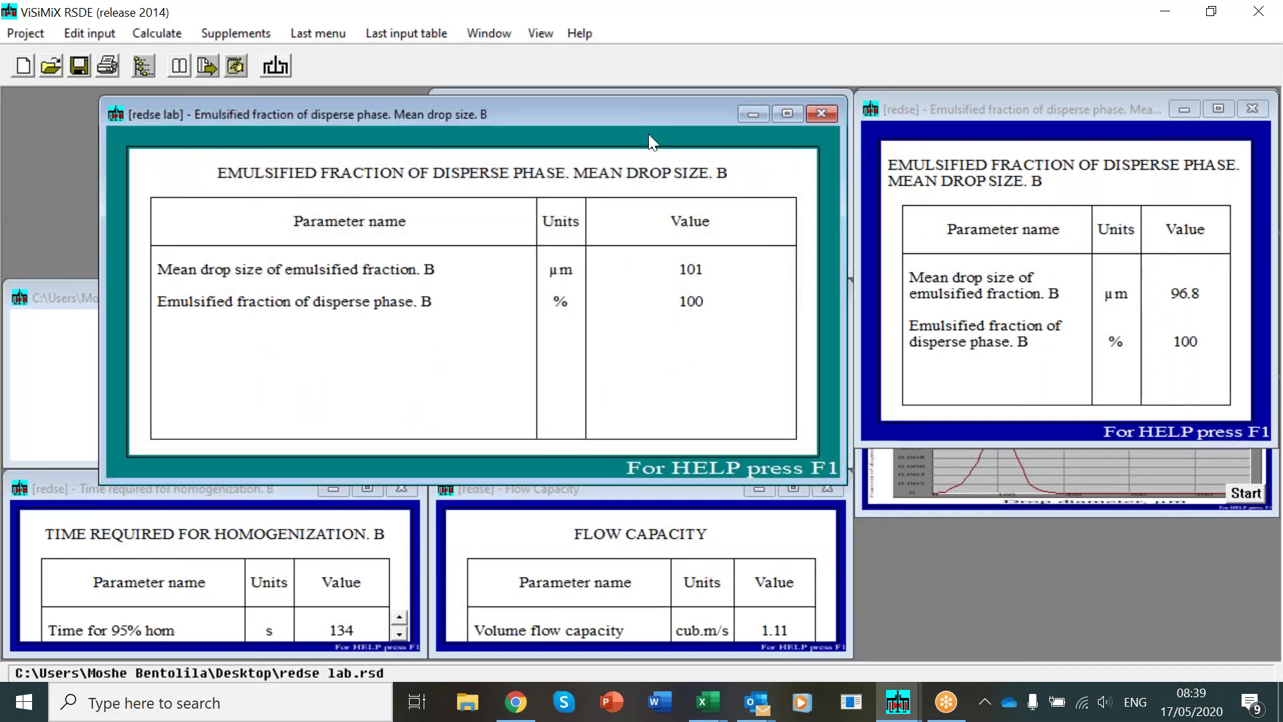
- Calculate the power and the shear rates of the lab device
{"action": "left_click", "coordinate": [167, 32]}
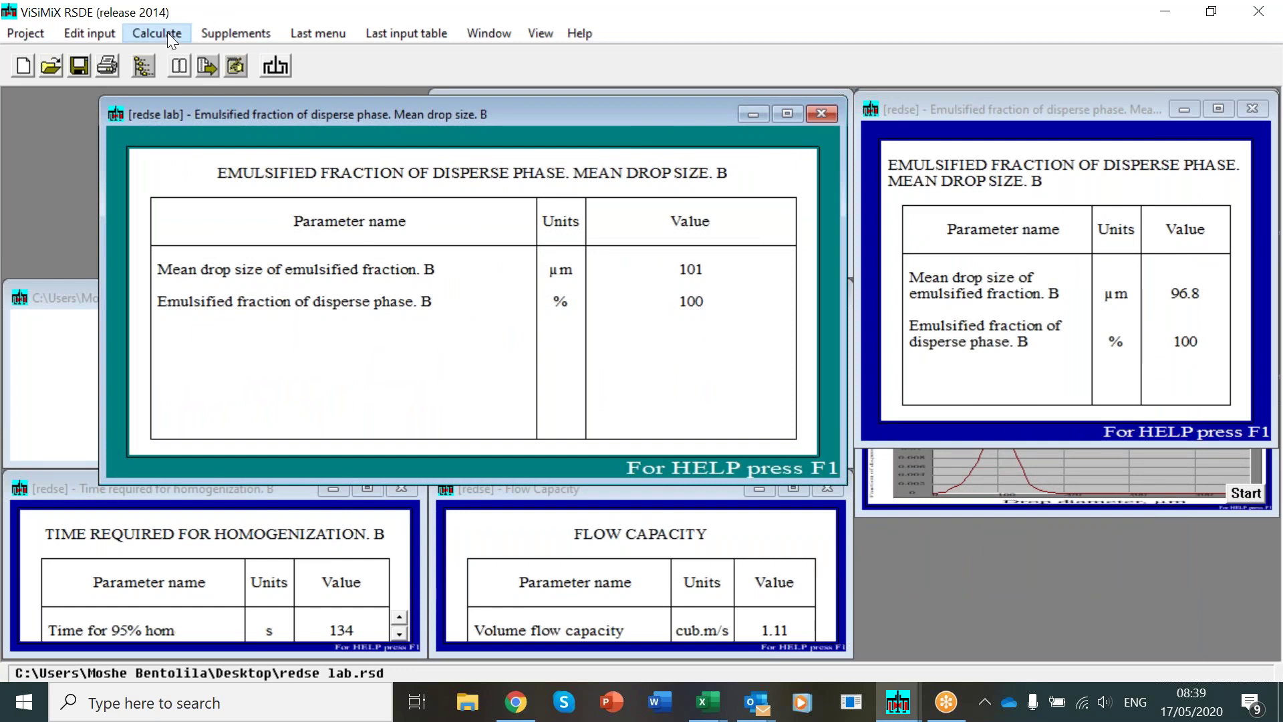
{"action": "mouse_move", "coordinate": [159, 67]}
{"action": "left_click", "coordinate": [381, 69]}
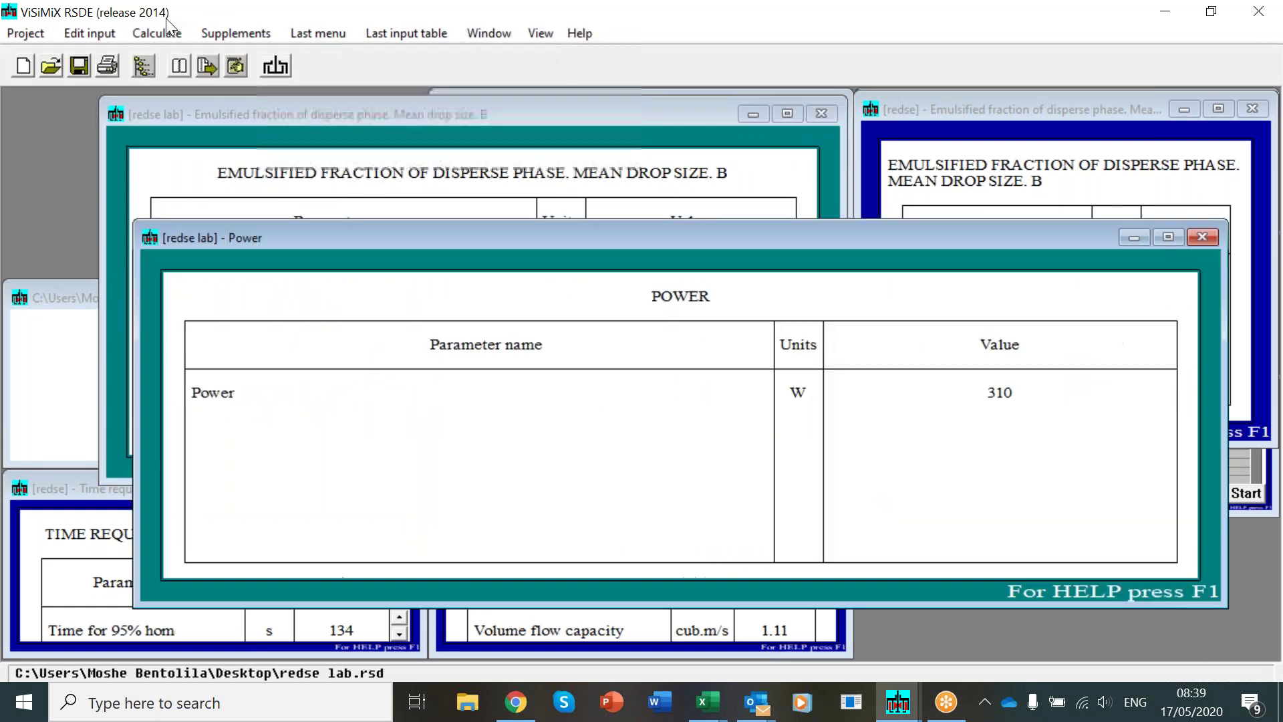
{"action": "left_click", "coordinate": [157, 33]}
{"action": "mouse_move", "coordinate": [98, 91]}
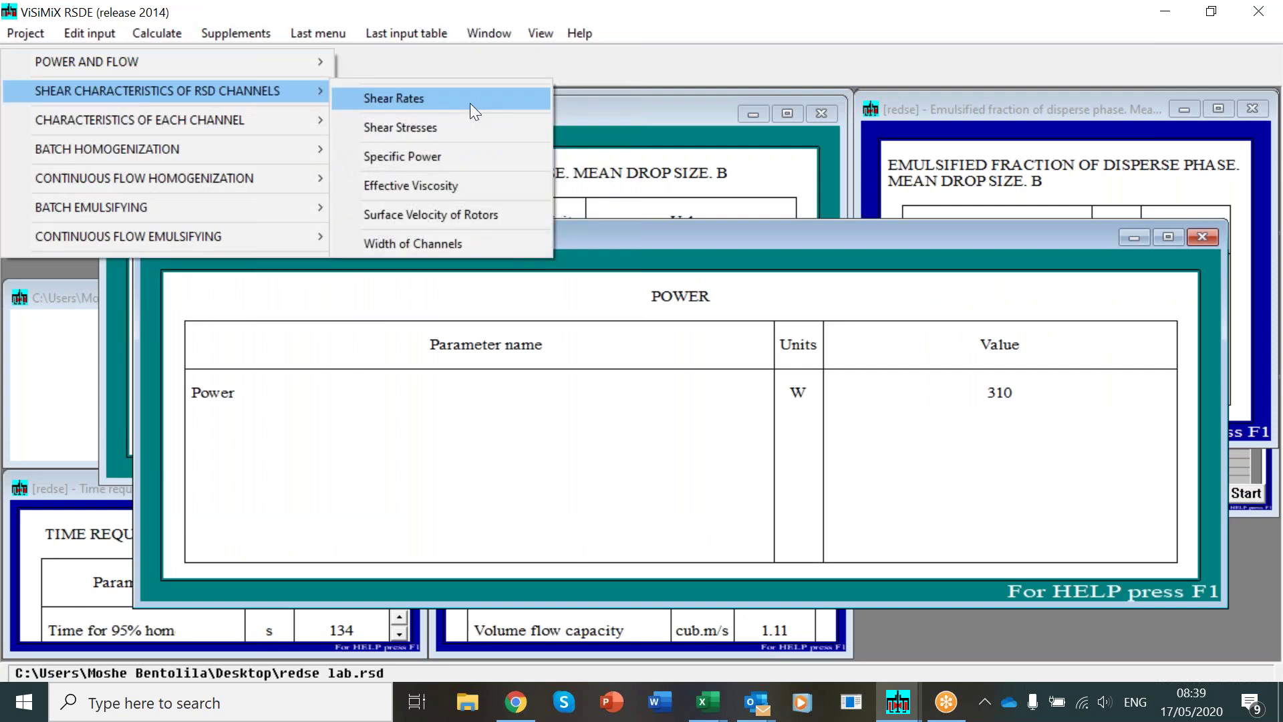
{"action": "left_click", "coordinate": [471, 103]}
- Calculate the time required for batch homogenization in the lab project and tile all result windows
{"action": "left_click", "coordinate": [161, 34]}
{"action": "mouse_move", "coordinate": [96, 151]}
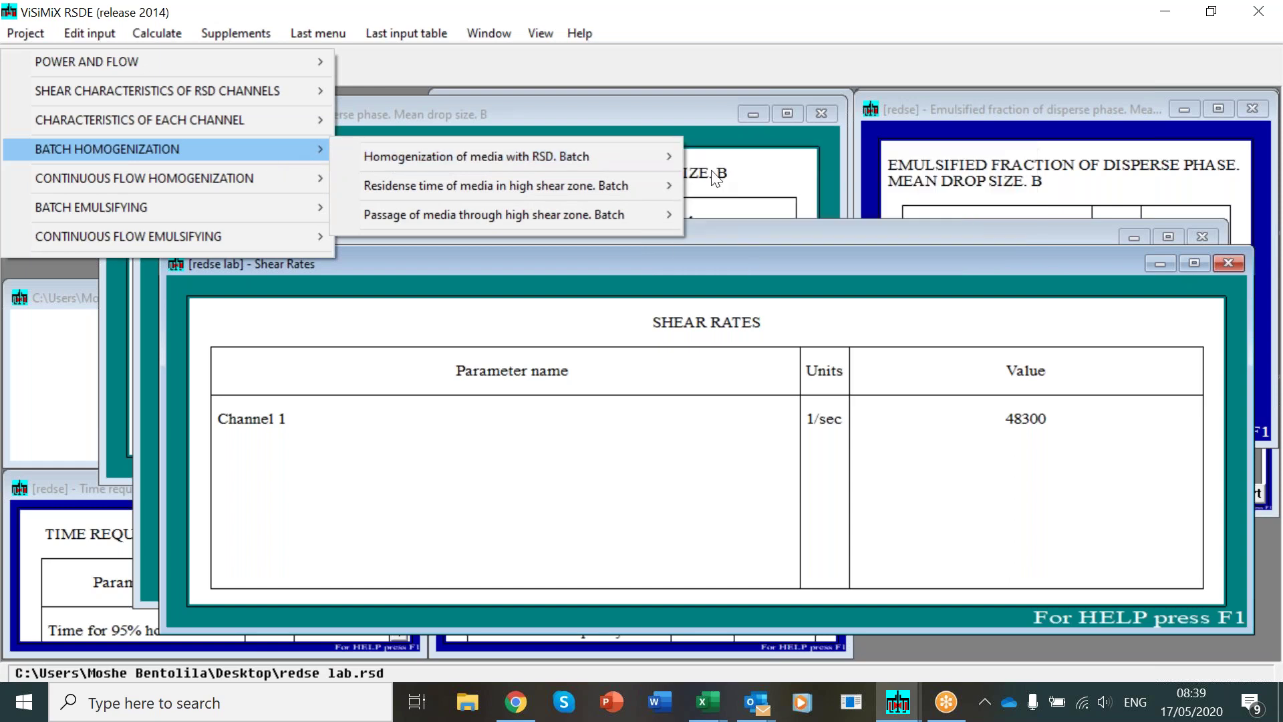
{"action": "mouse_move", "coordinate": [576, 155]}
{"action": "left_click", "coordinate": [783, 194]}
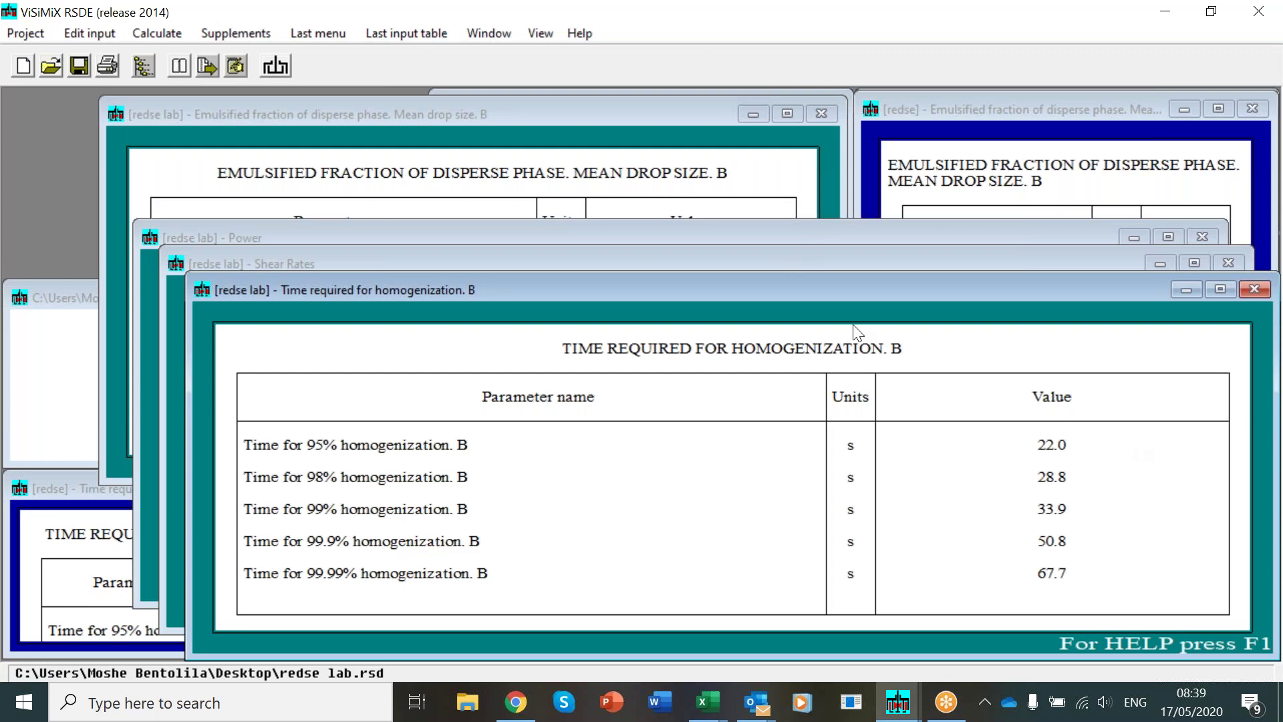
{"action": "left_click", "coordinate": [476, 35]}
{"action": "left_click", "coordinate": [492, 73]}
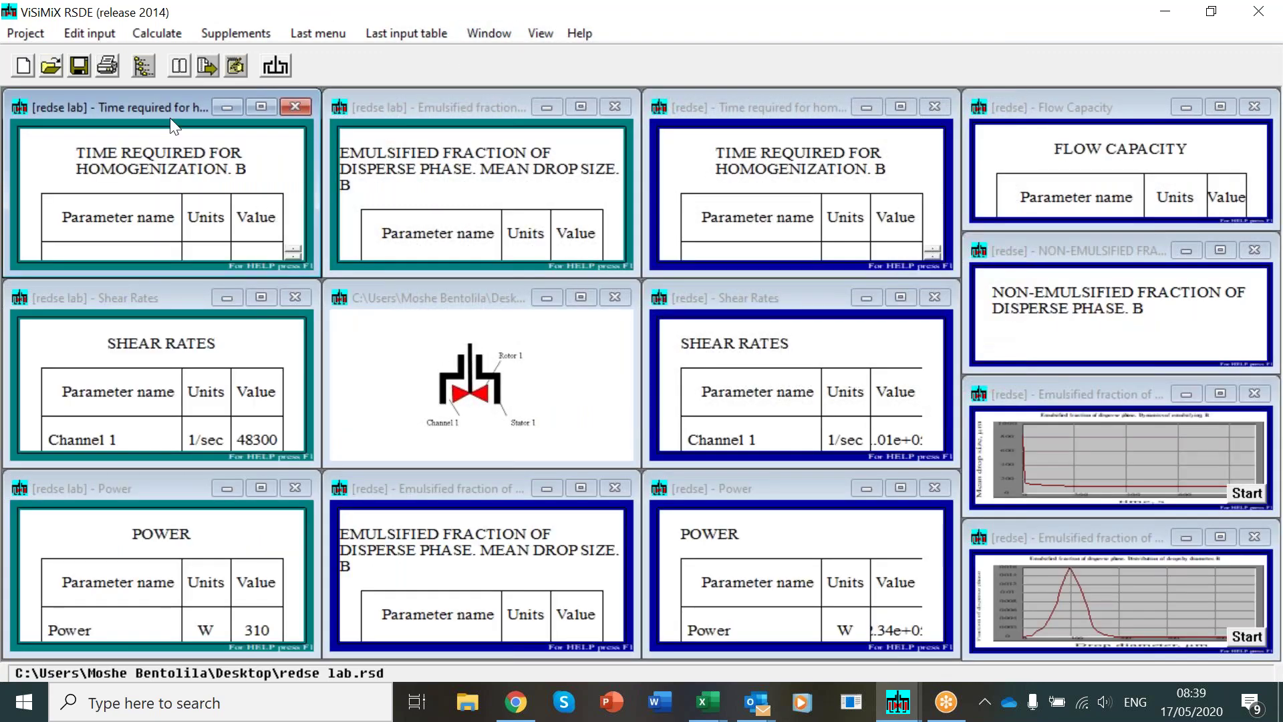
- Generate a batch emulsifying report for the lab project and save it on the Desktop as lab
{"action": "left_click", "coordinate": [26, 35]}
{"action": "mouse_move", "coordinate": [51, 230]}
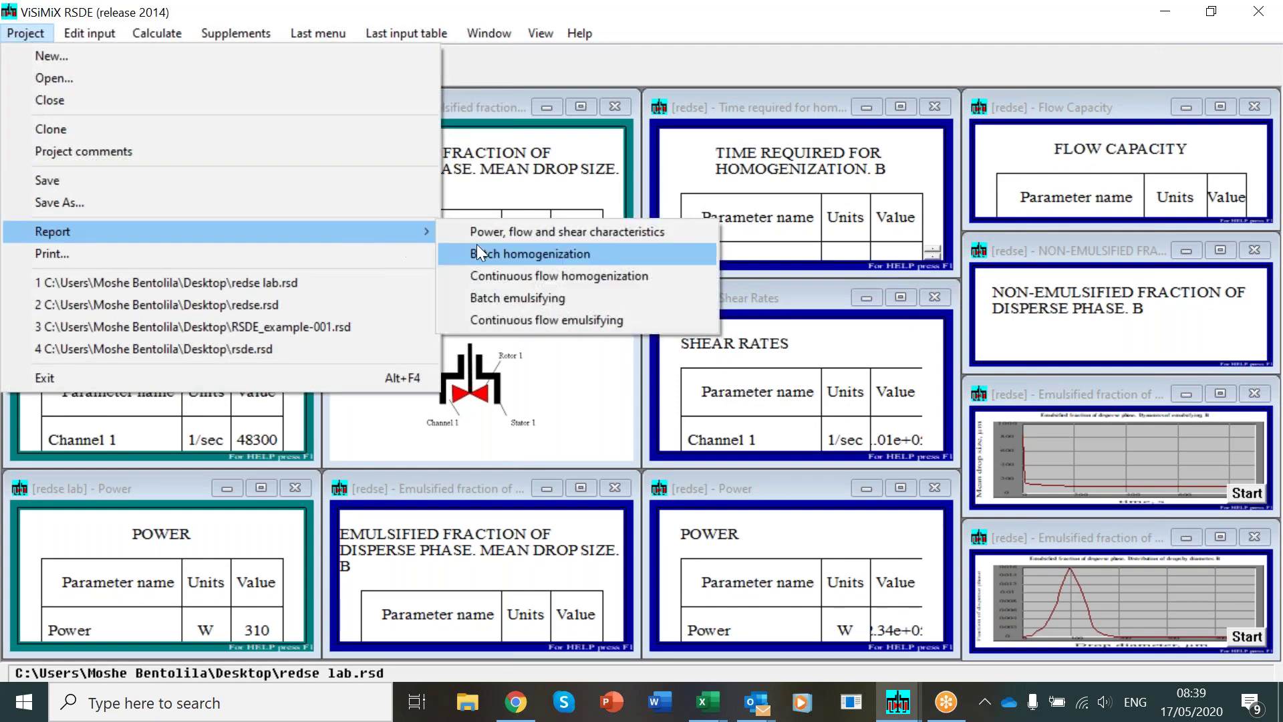
{"action": "left_click", "coordinate": [533, 300]}
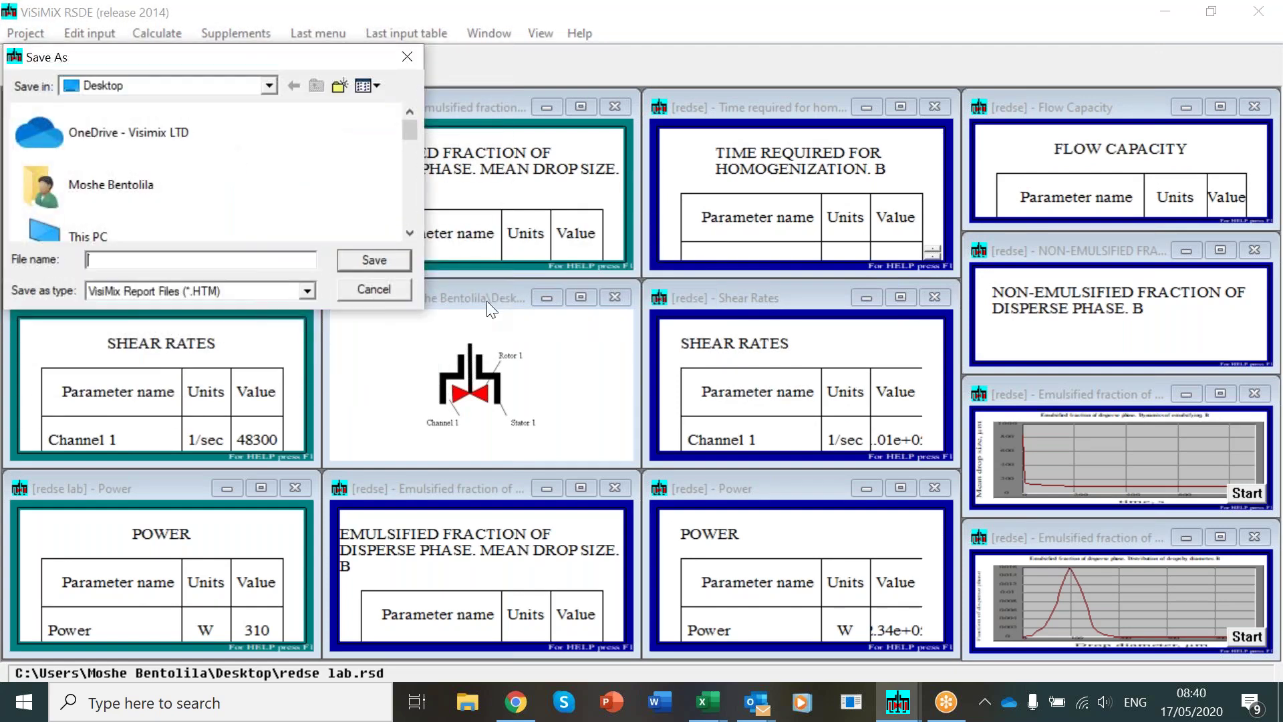
{"action": "type", "text": "lab"}
{"action": "left_click", "coordinate": [358, 264]}
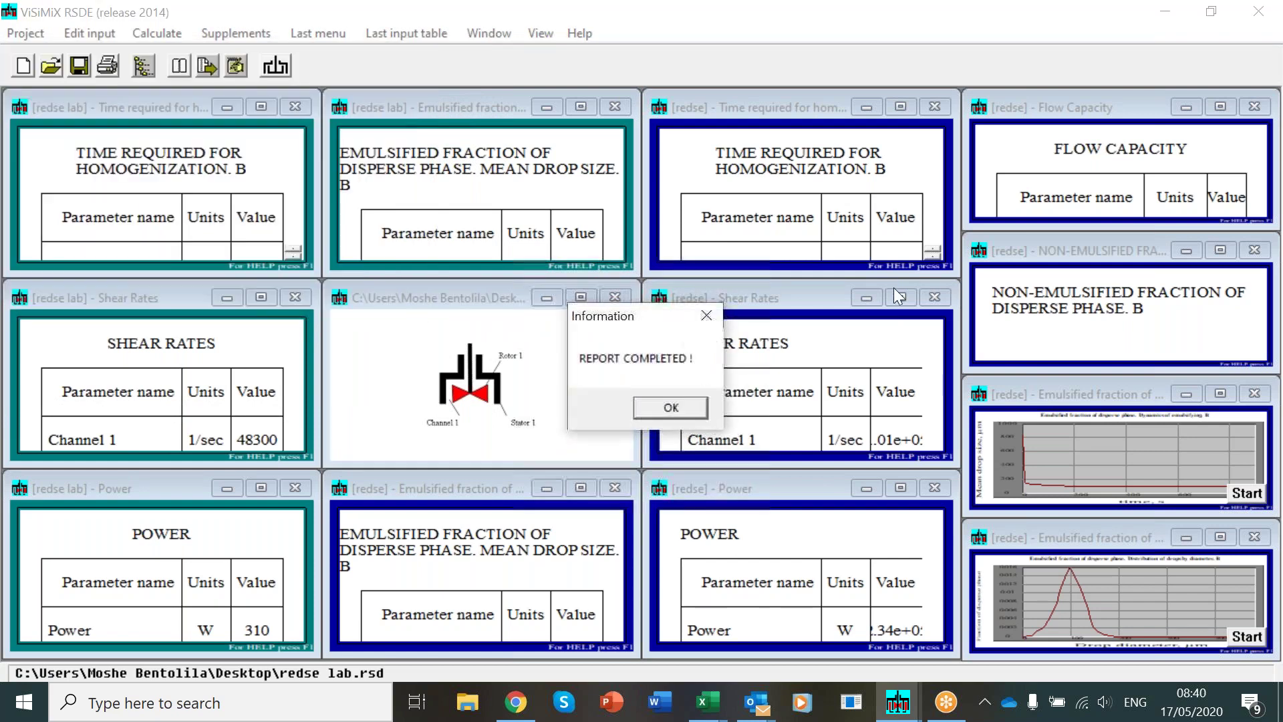
{"action": "left_click", "coordinate": [673, 403]}
- Switch to the redse production project and save its batch emulsifying report on the Desktop as prod
{"action": "left_click", "coordinate": [765, 319]}
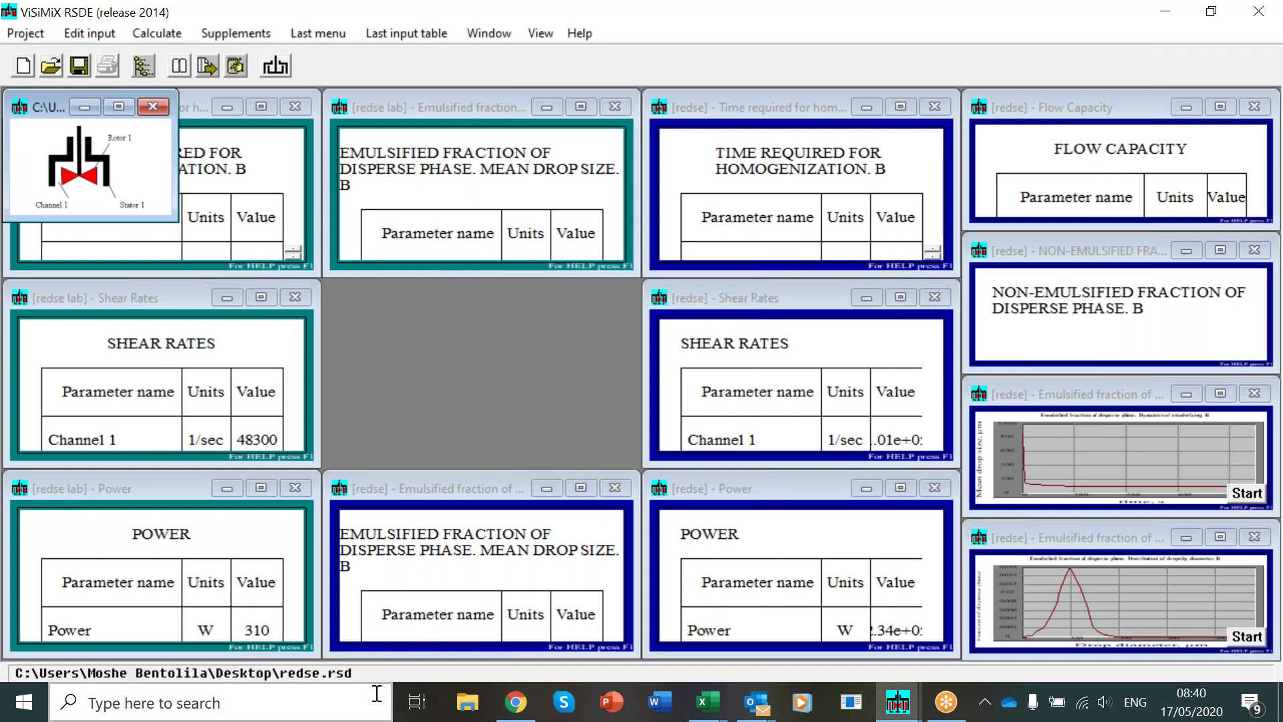
{"action": "left_click", "coordinate": [26, 32]}
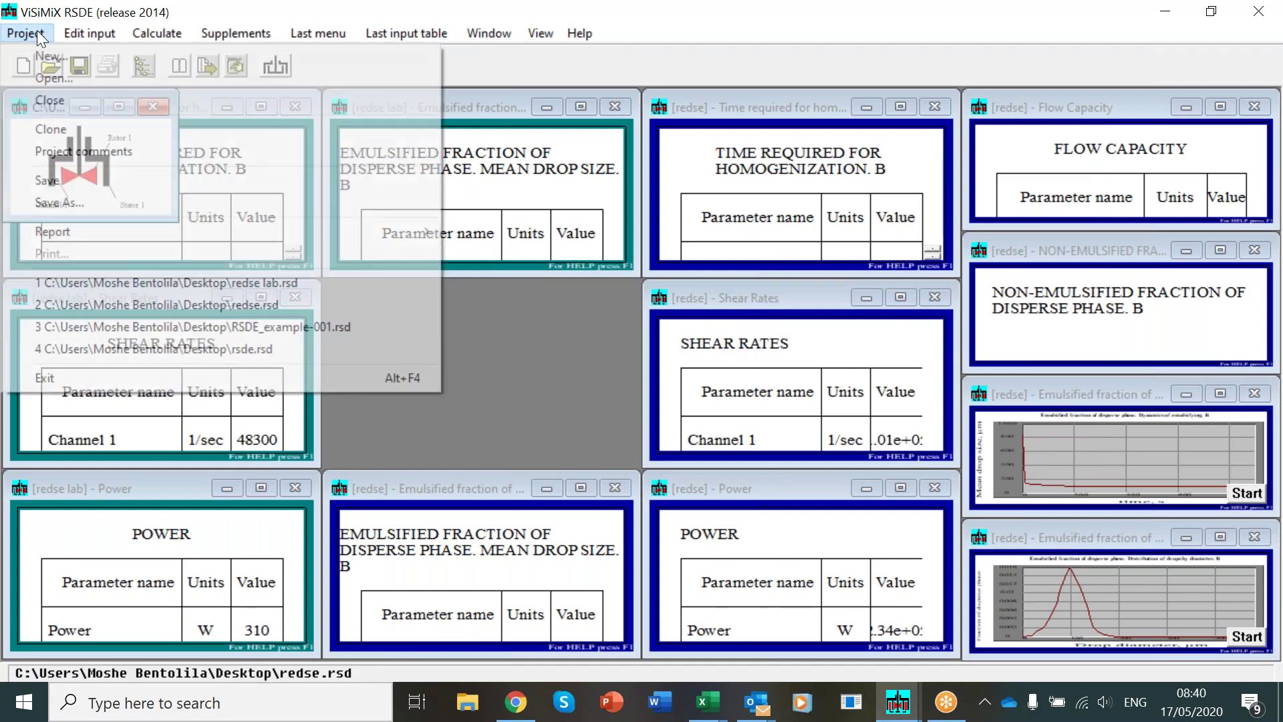
{"action": "mouse_move", "coordinate": [368, 219]}
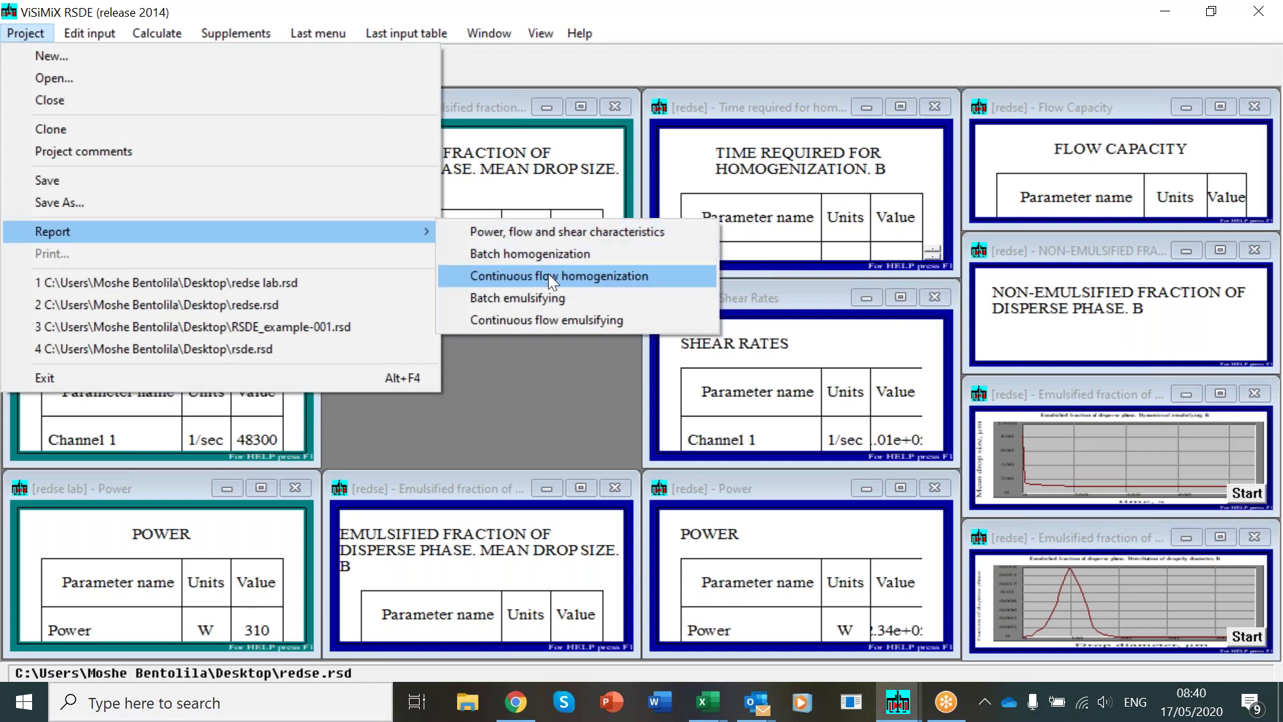
{"action": "left_click", "coordinate": [549, 294]}
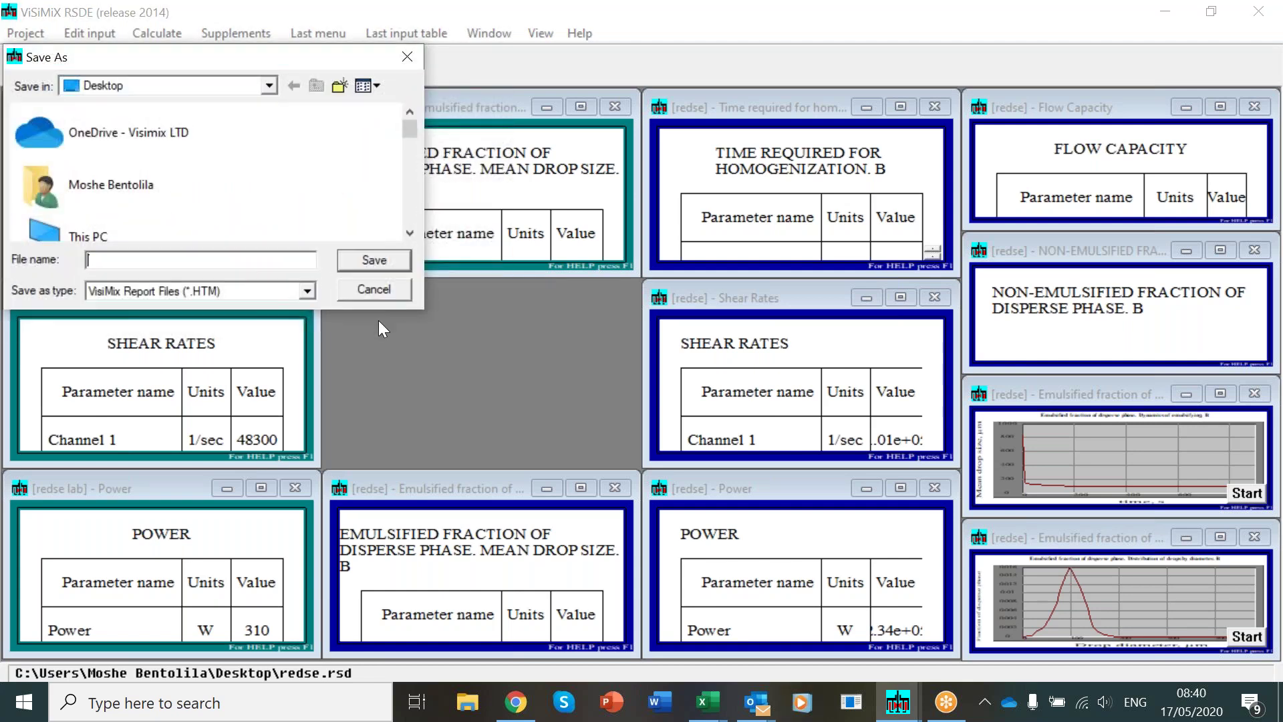
{"action": "type", "text": "prod"}
{"action": "key", "text": "Return"}
{"action": "left_click", "coordinate": [667, 406]}
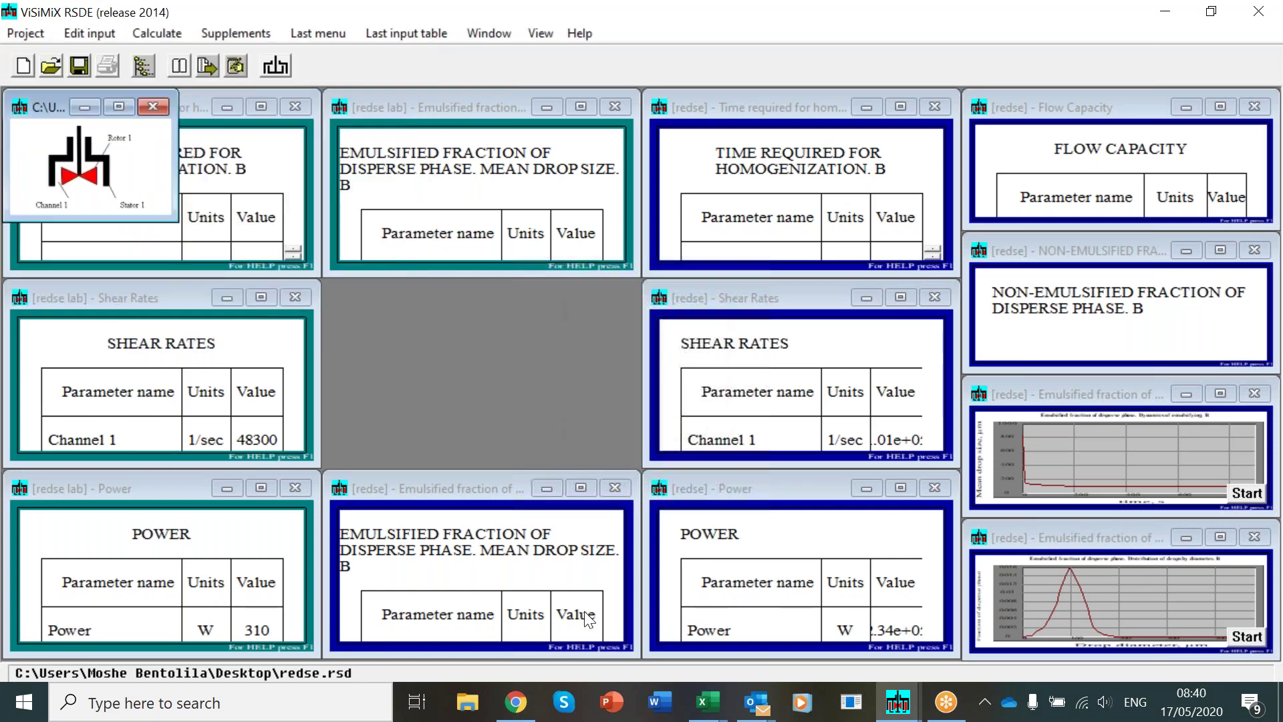
- Switch to Excel, open the lab report from the Desktop in a maximized window and add a blank worksheet to it
{"action": "left_click", "coordinate": [705, 703]}
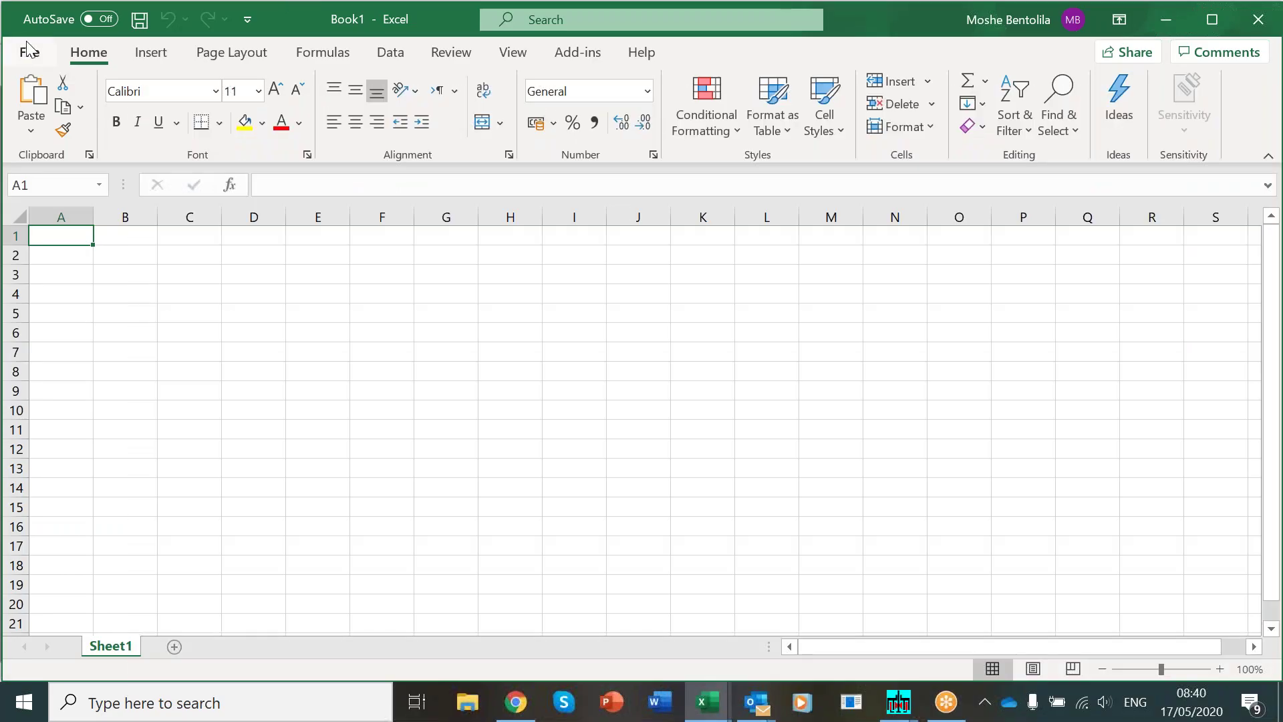
{"action": "left_click", "coordinate": [28, 49]}
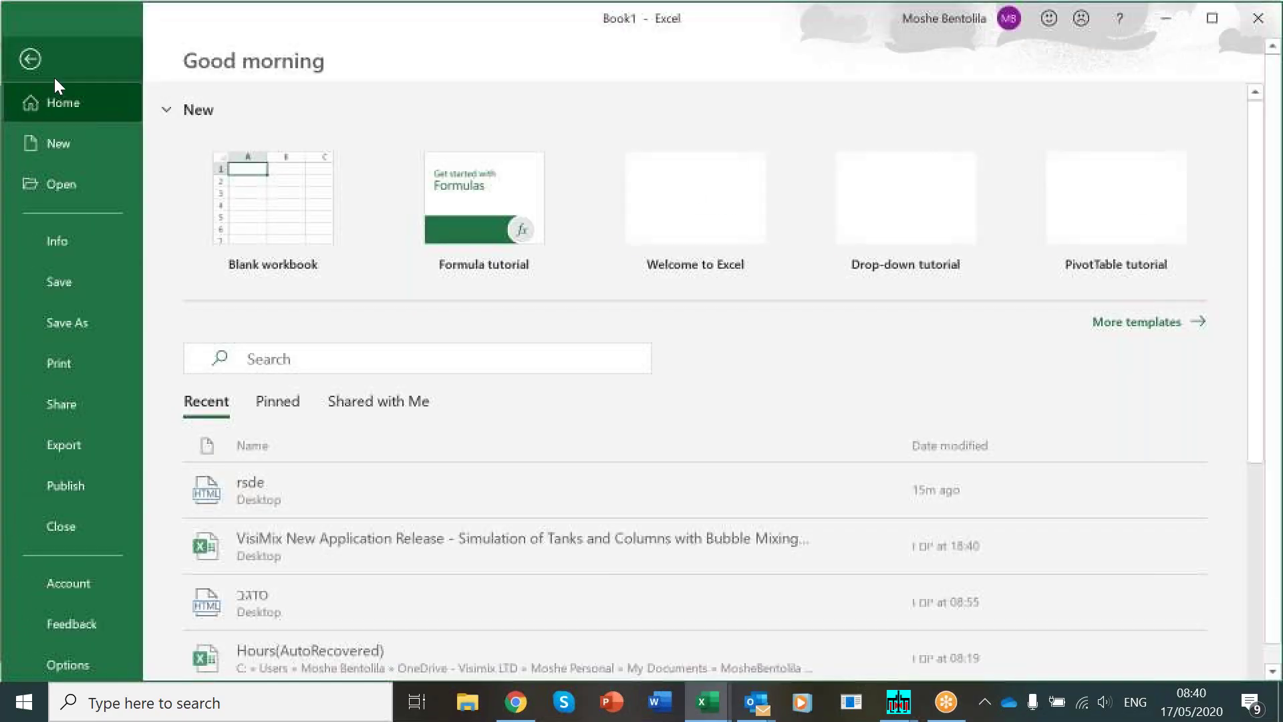
{"action": "left_click", "coordinate": [87, 185]}
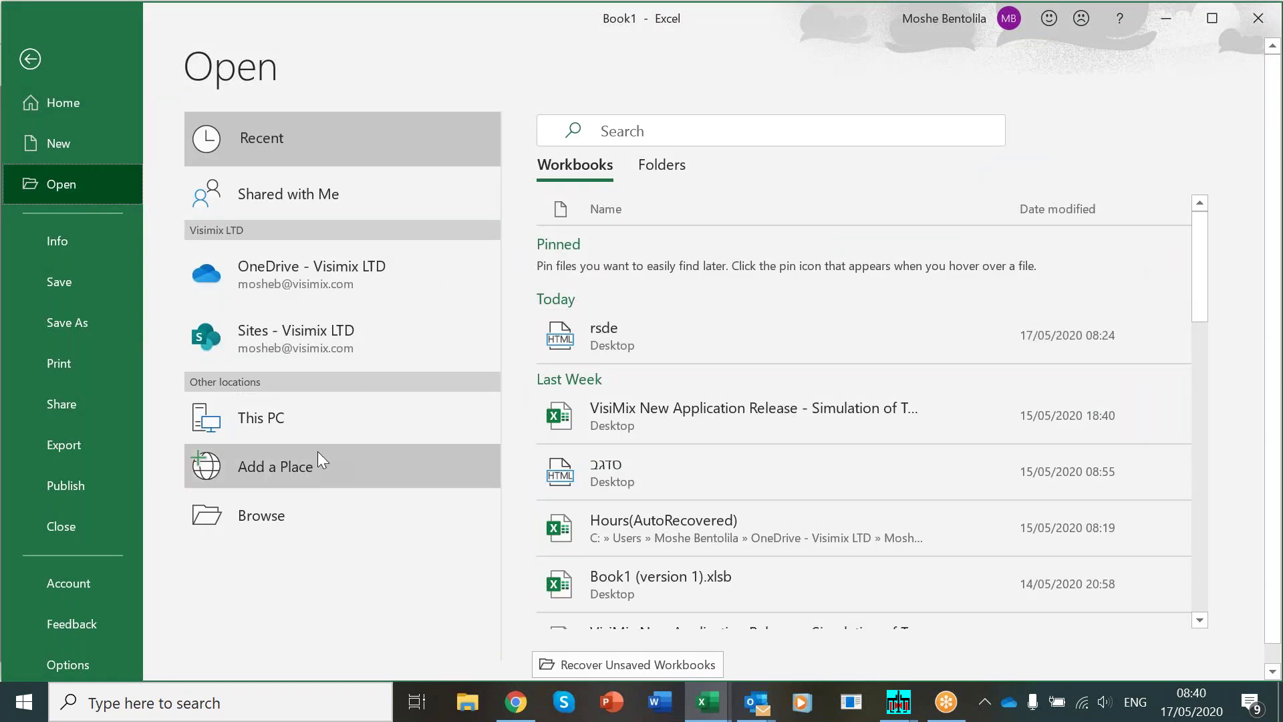
{"action": "left_click", "coordinate": [317, 512]}
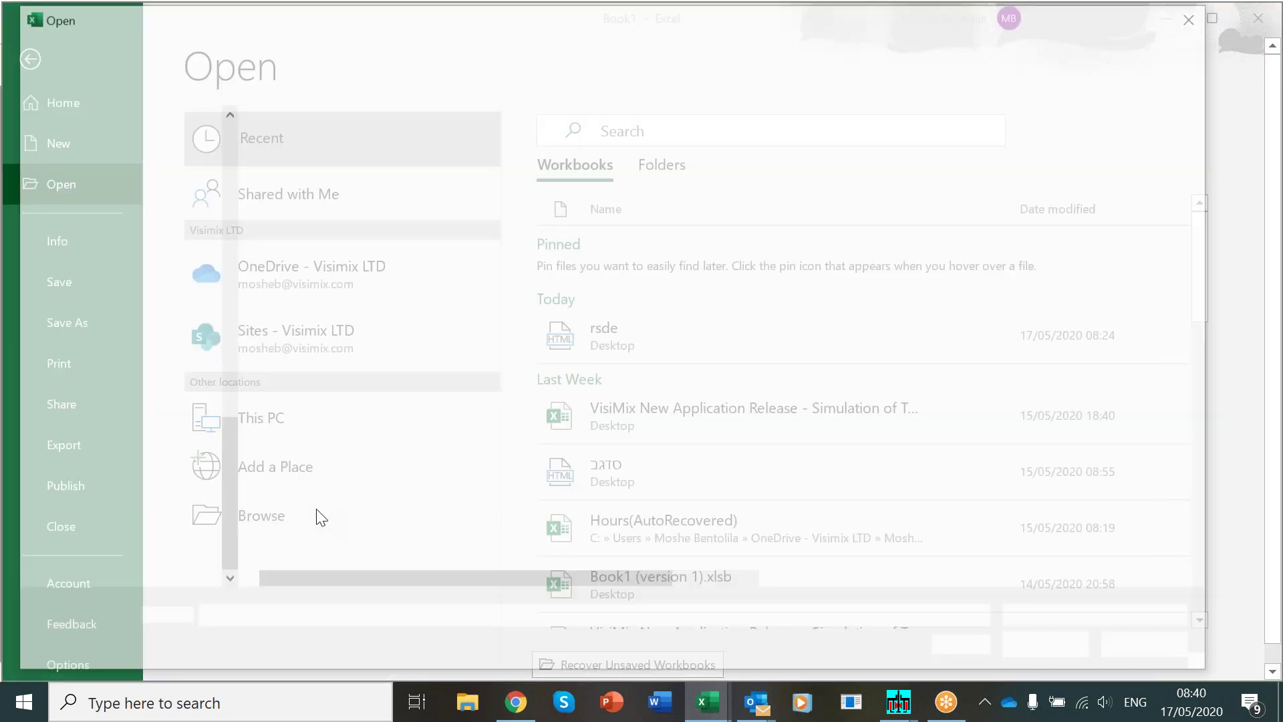
{"action": "left_click", "coordinate": [294, 312]}
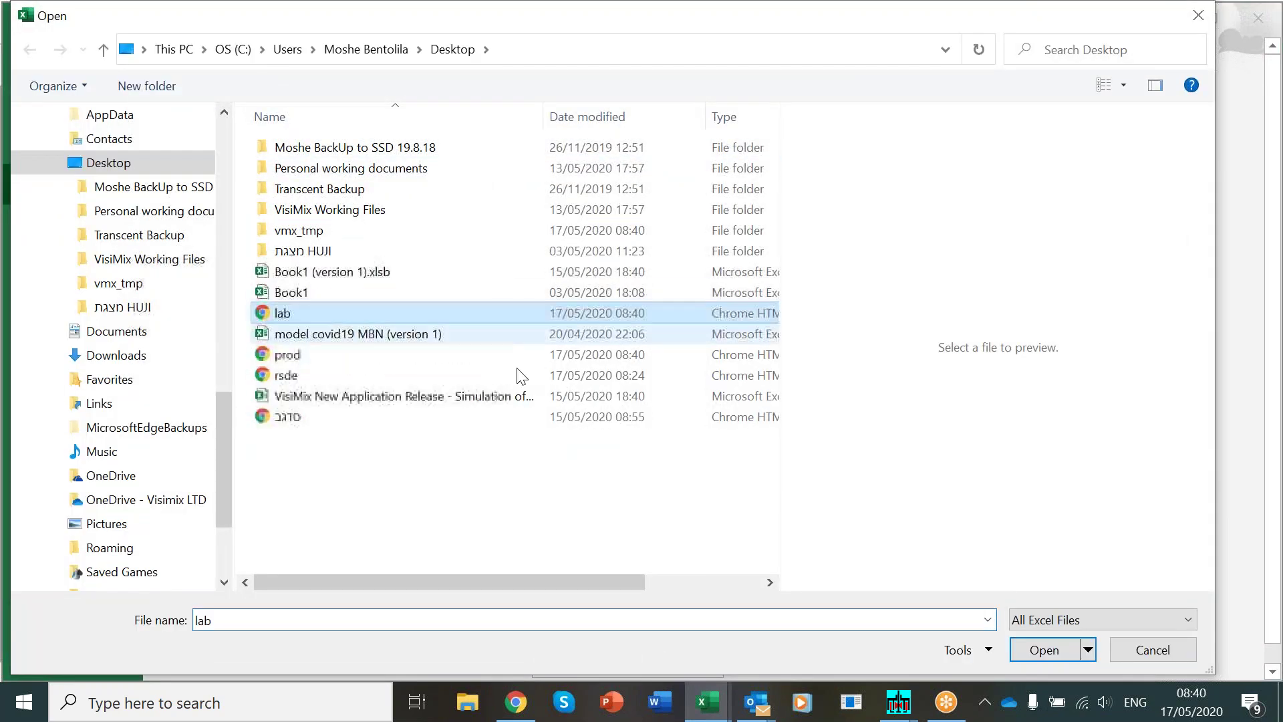
{"action": "left_click", "coordinate": [1044, 653]}
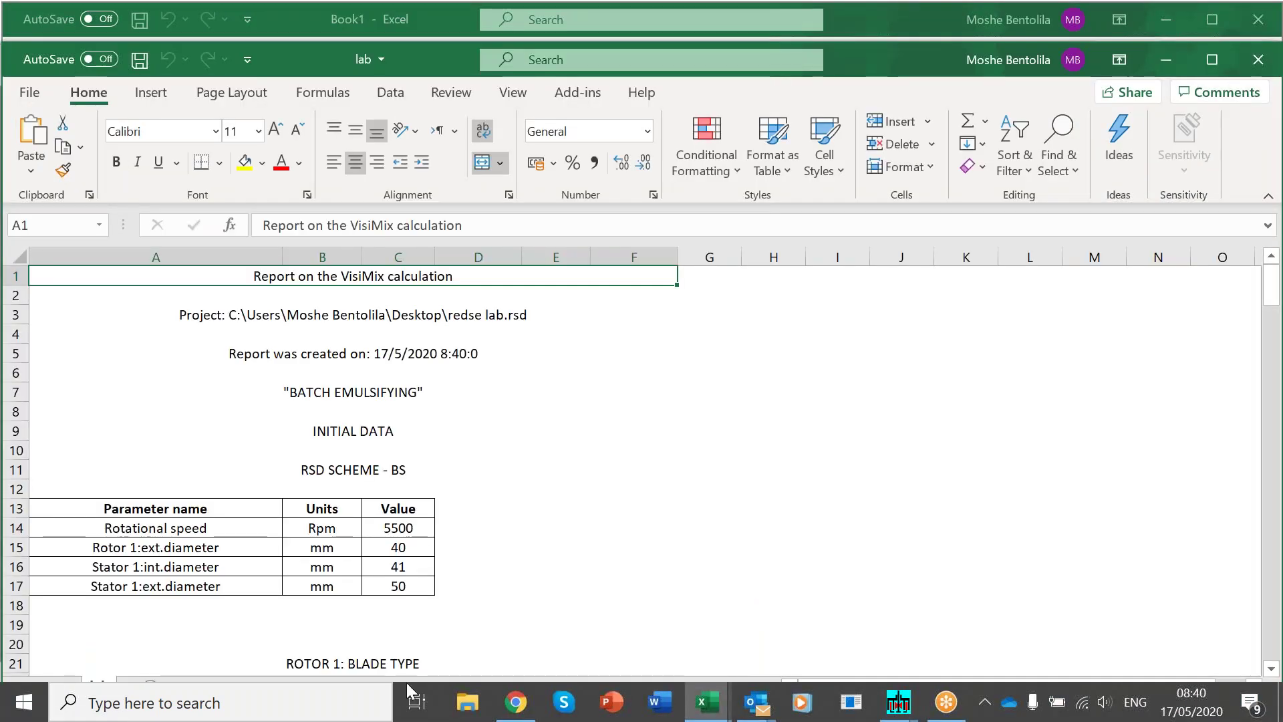
{"action": "left_click", "coordinate": [1212, 60]}
{"action": "left_click", "coordinate": [148, 647]}
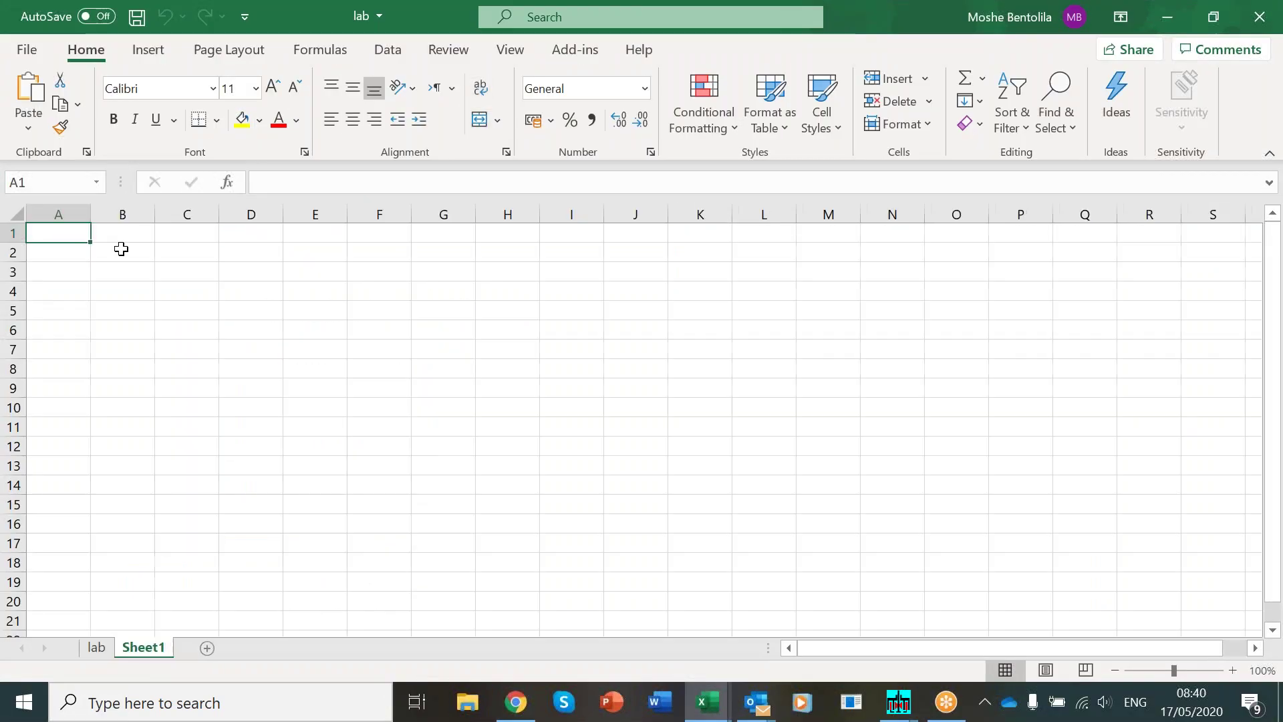
- Open the prod report from the Desktop and look over its initial data
{"action": "left_click", "coordinate": [28, 50]}
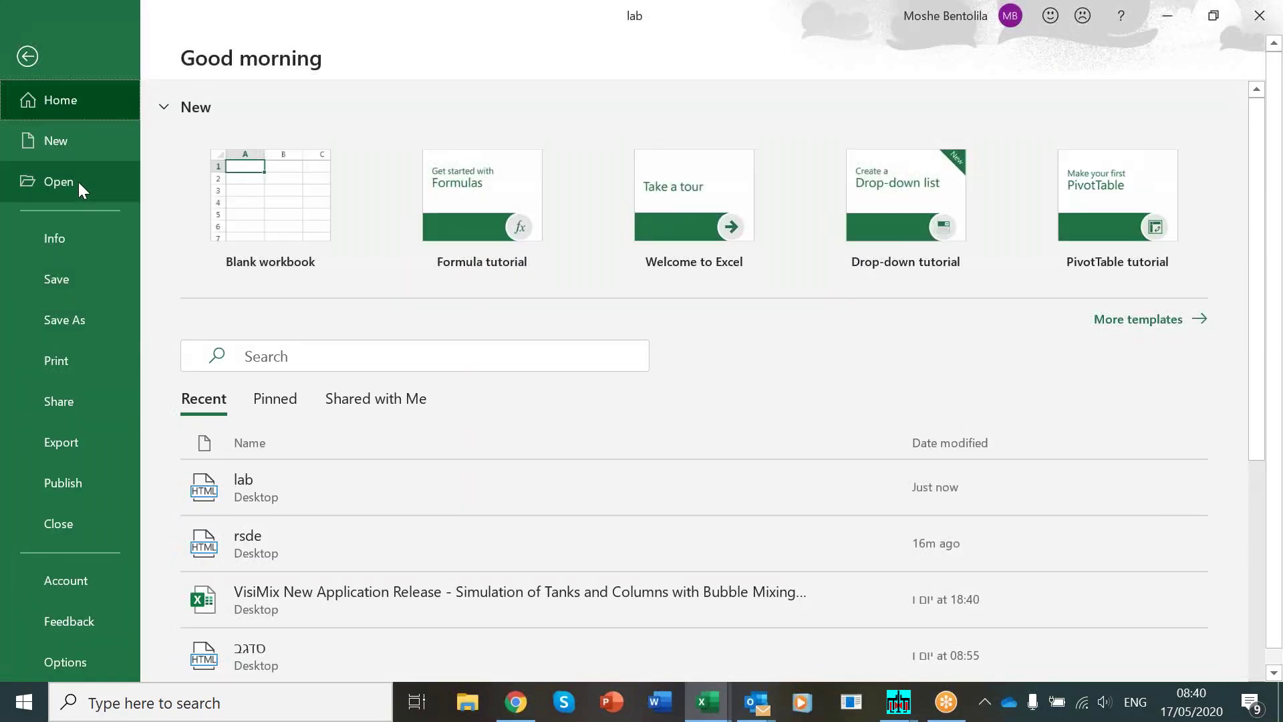
{"action": "left_click", "coordinate": [92, 185]}
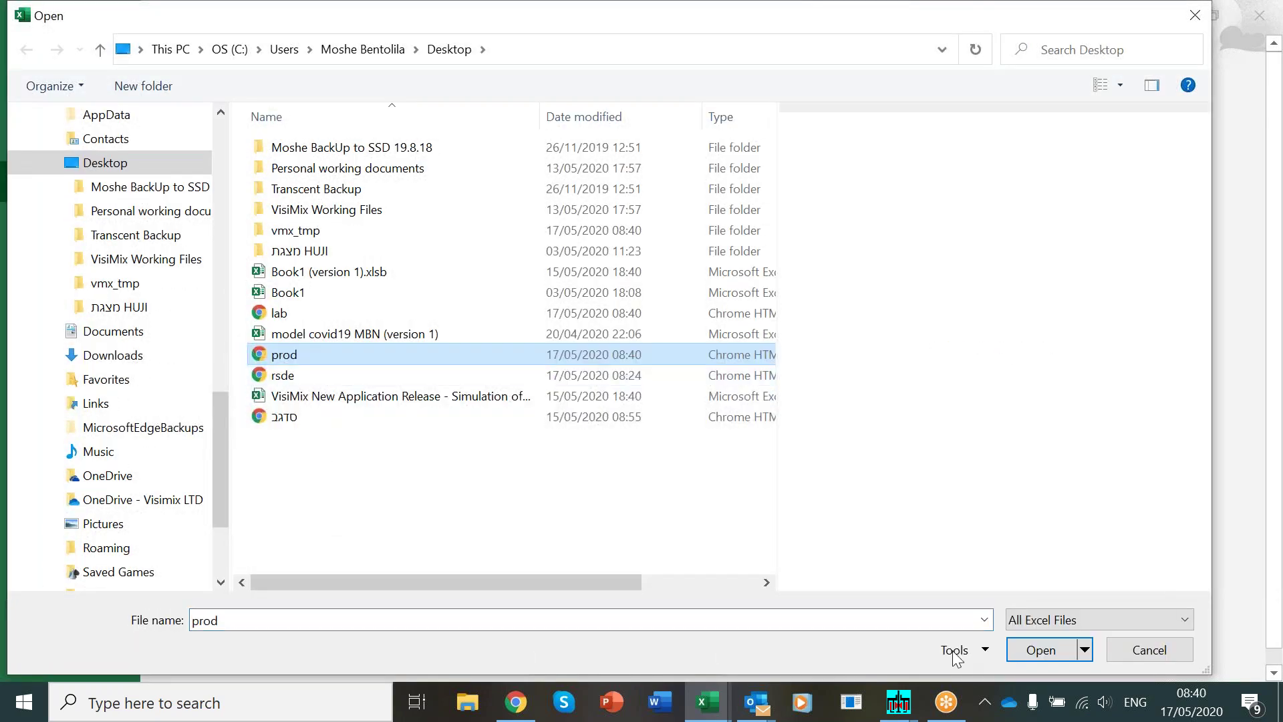
{"action": "left_click", "coordinate": [1048, 652]}
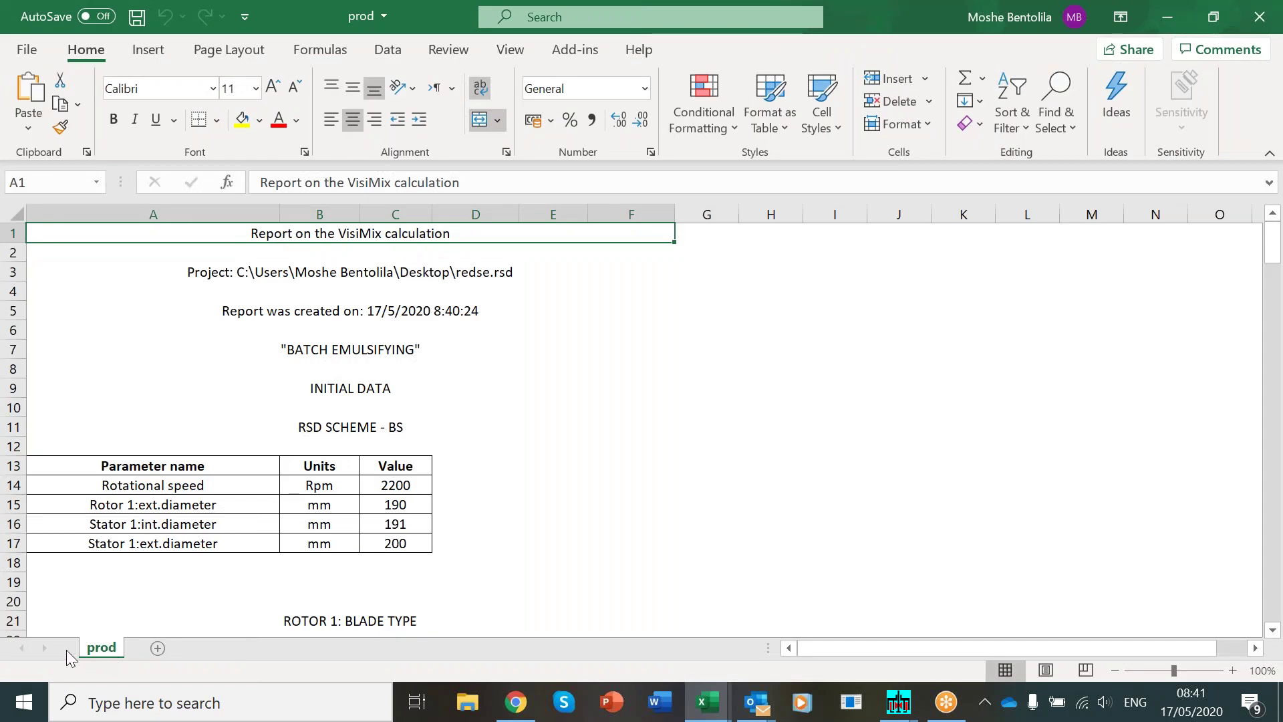
{"action": "scroll", "coordinate": [374, 447], "scroll_direction": "down", "scroll_amount": 4}
{"action": "scroll", "coordinate": [386, 478], "scroll_direction": "up", "scroll_amount": 4}
- Restore the prod workbook to a smaller window, minimize it, and bring up the report sheet in the lab workbook
{"action": "double_click", "coordinate": [892, 35]}
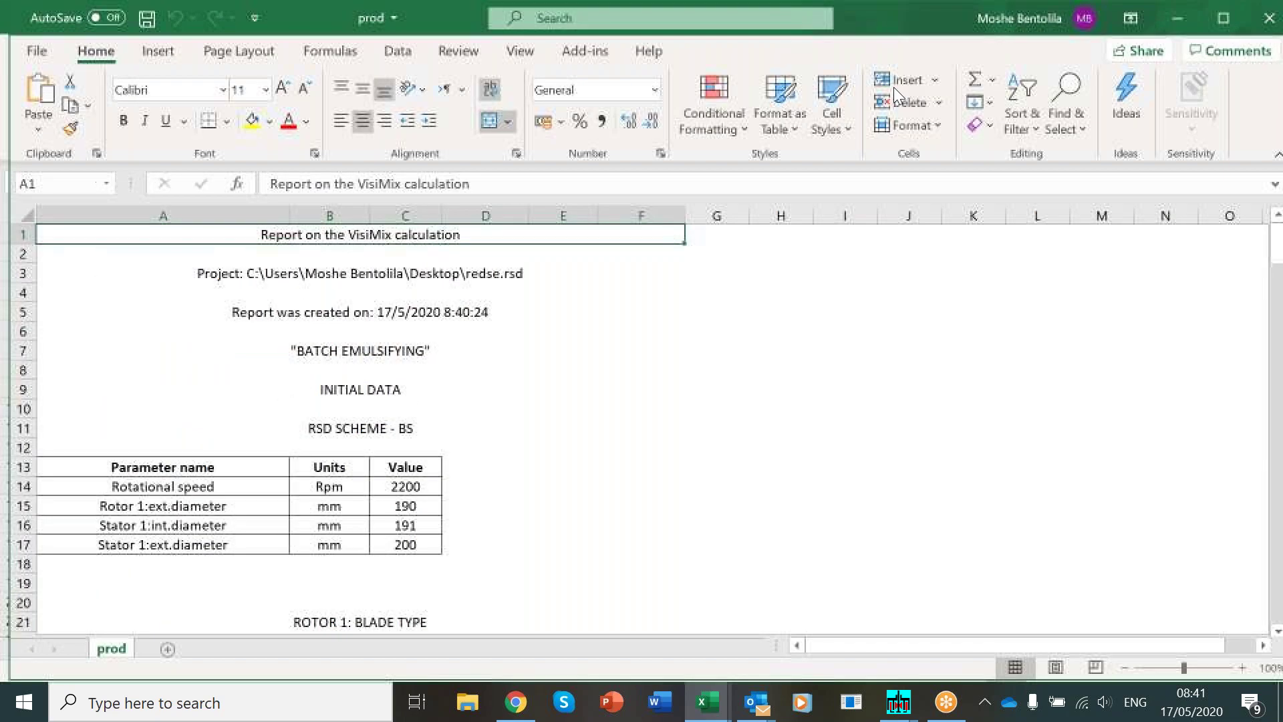
{"action": "left_click", "coordinate": [1174, 87]}
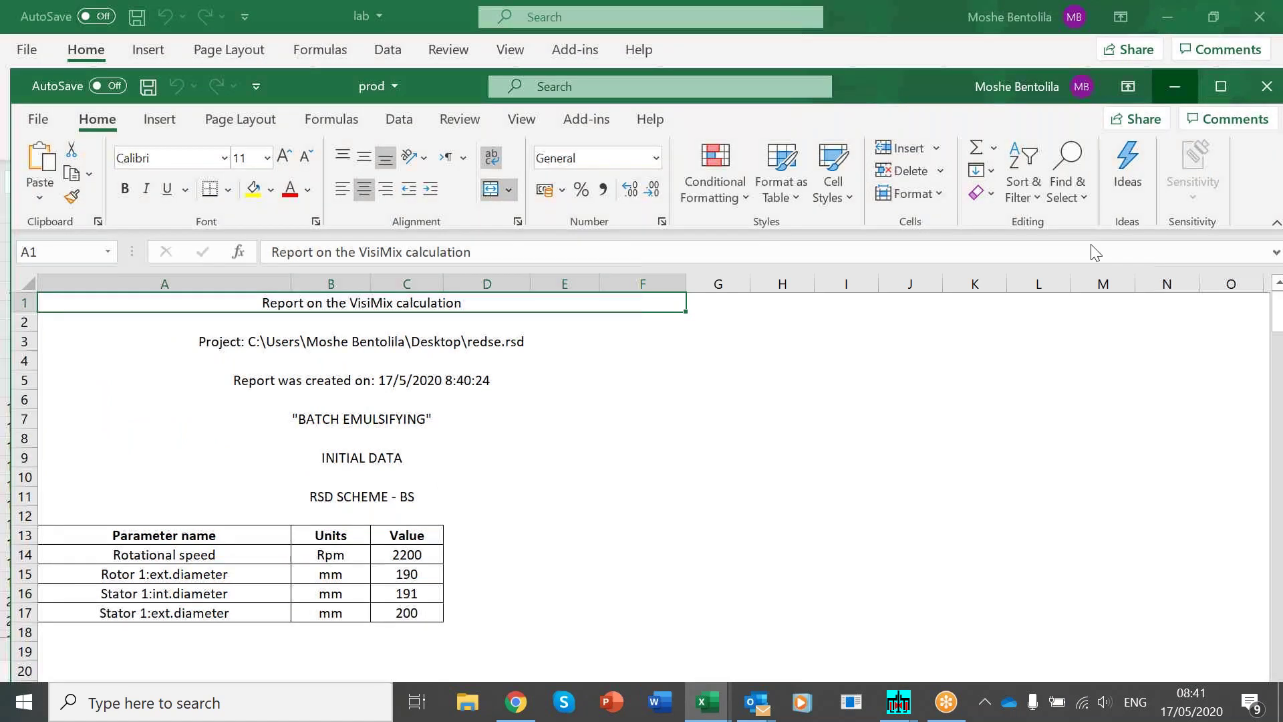
{"action": "left_click", "coordinate": [99, 647]}
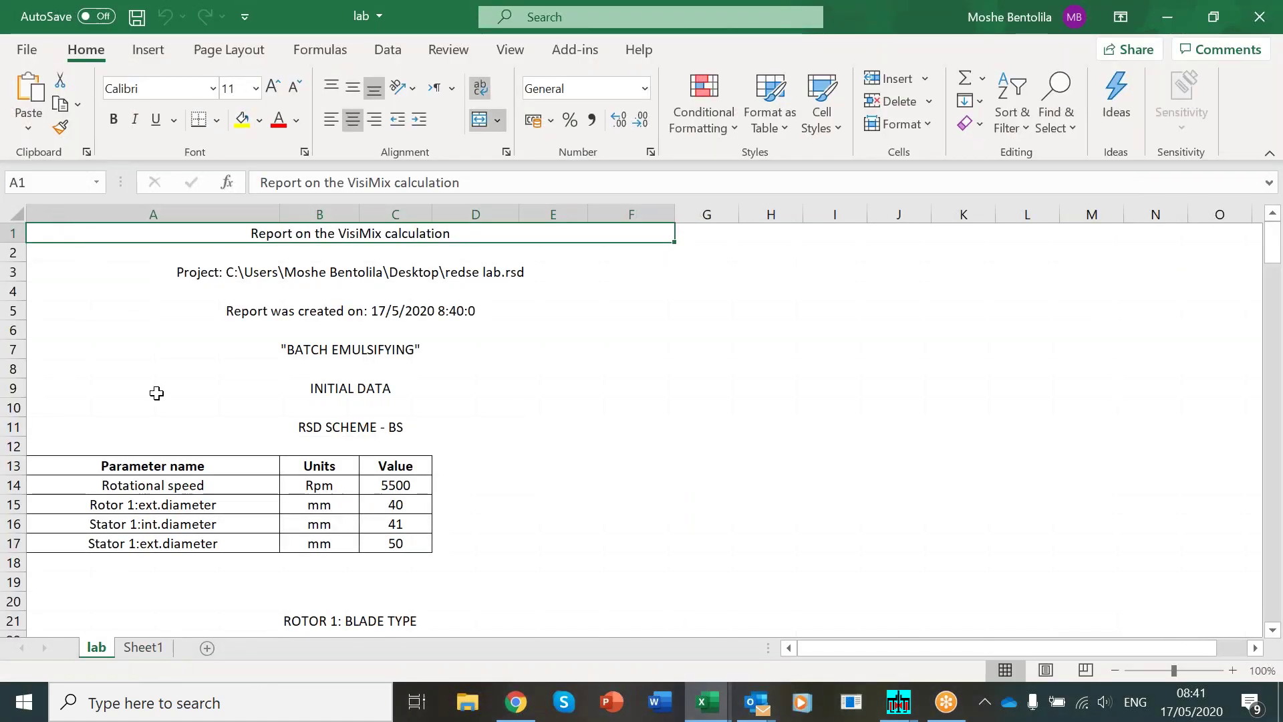
{"action": "left_click", "coordinate": [140, 654]}
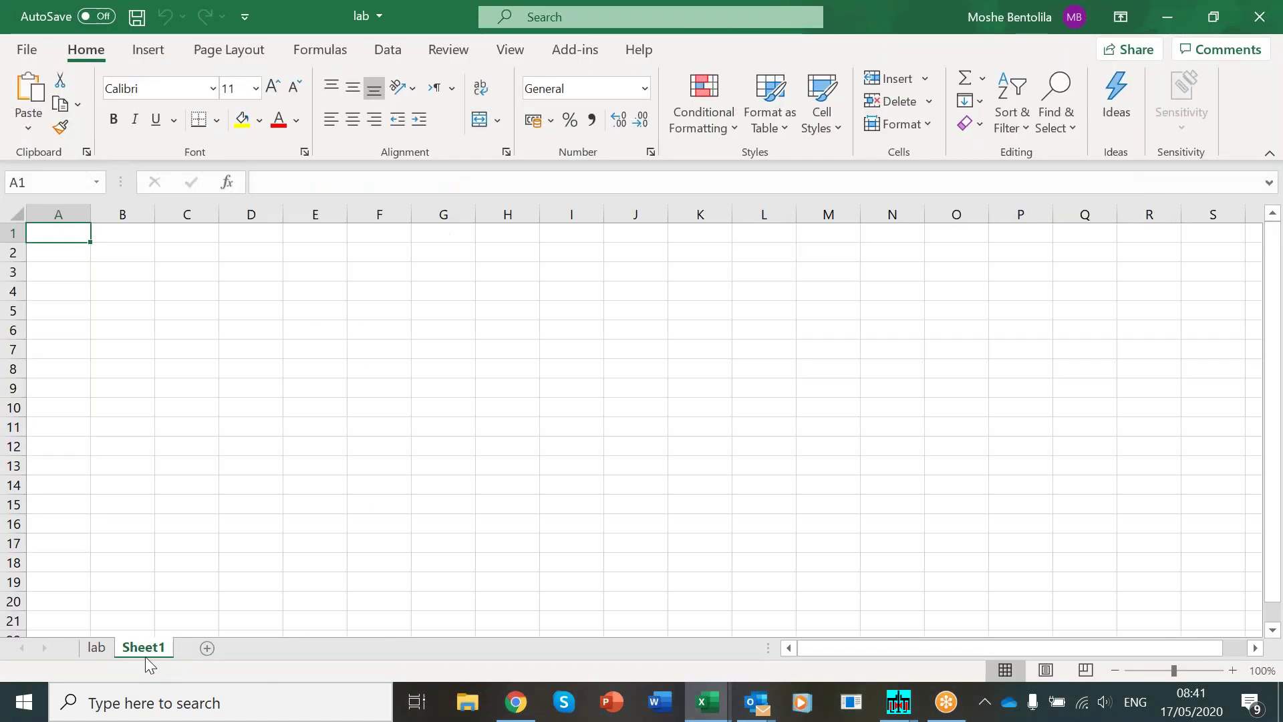
{"action": "left_click", "coordinate": [107, 652]}
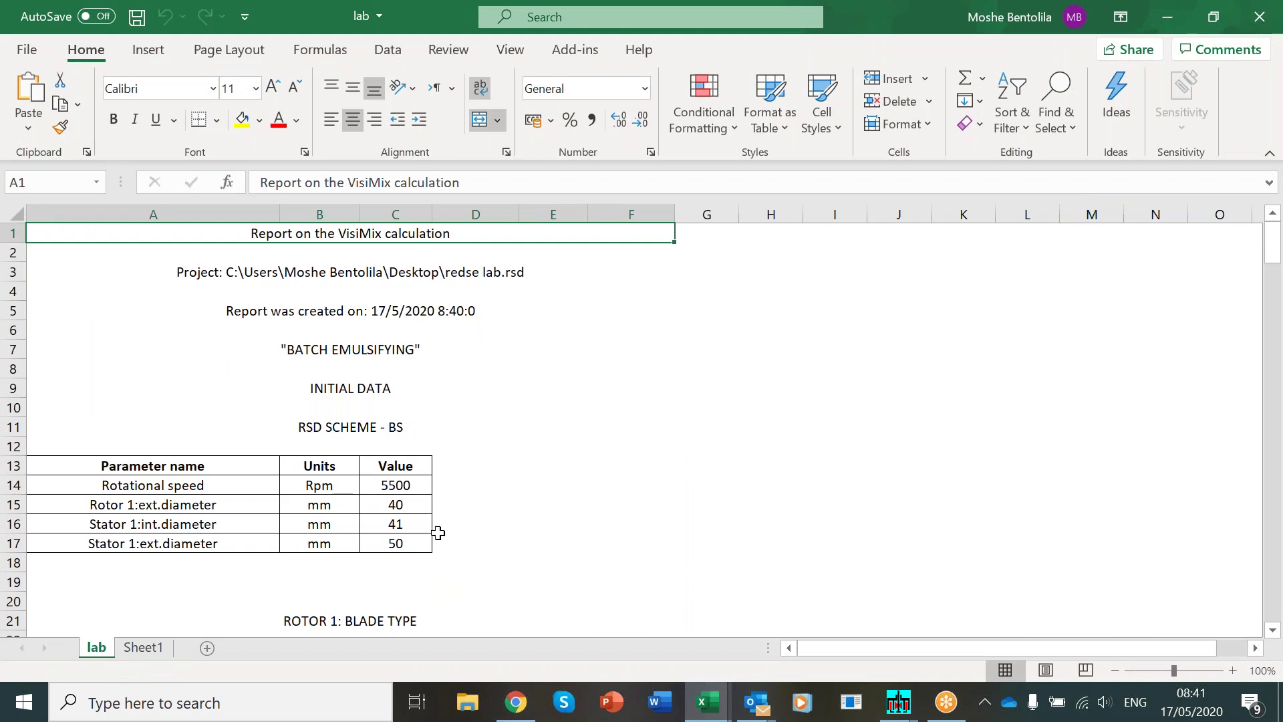
- Return to the prod workbook and examine its rotational speed and stator internal diameter values for comparison with the lab report
{"action": "left_click", "coordinate": [716, 714]}
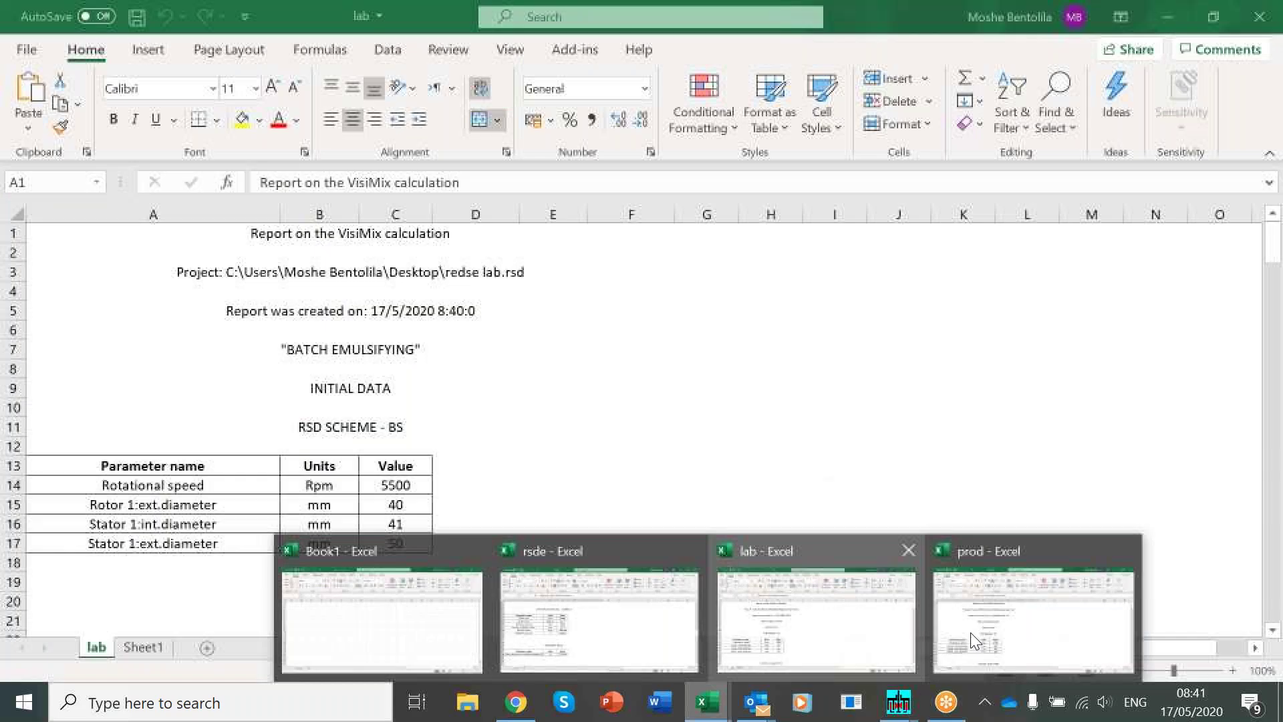
{"action": "left_click", "coordinate": [971, 633]}
{"action": "left_click", "coordinate": [397, 553]}
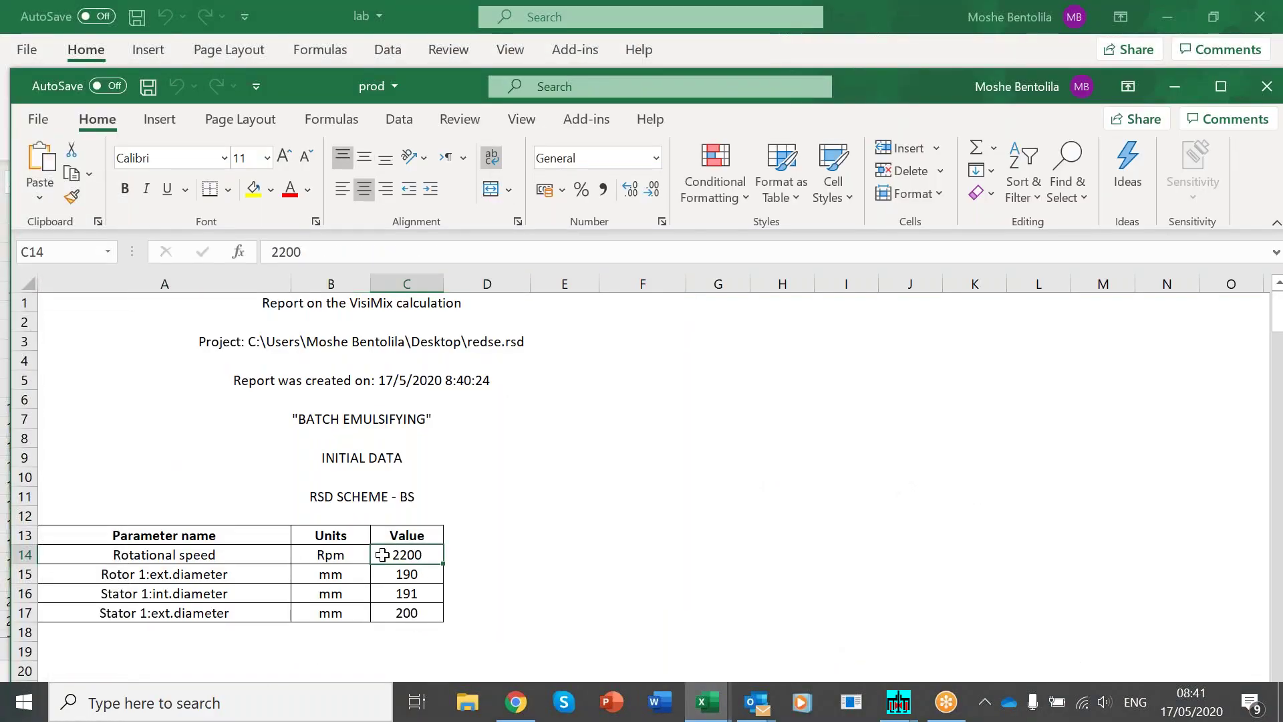
{"action": "left_click", "coordinate": [426, 595]}
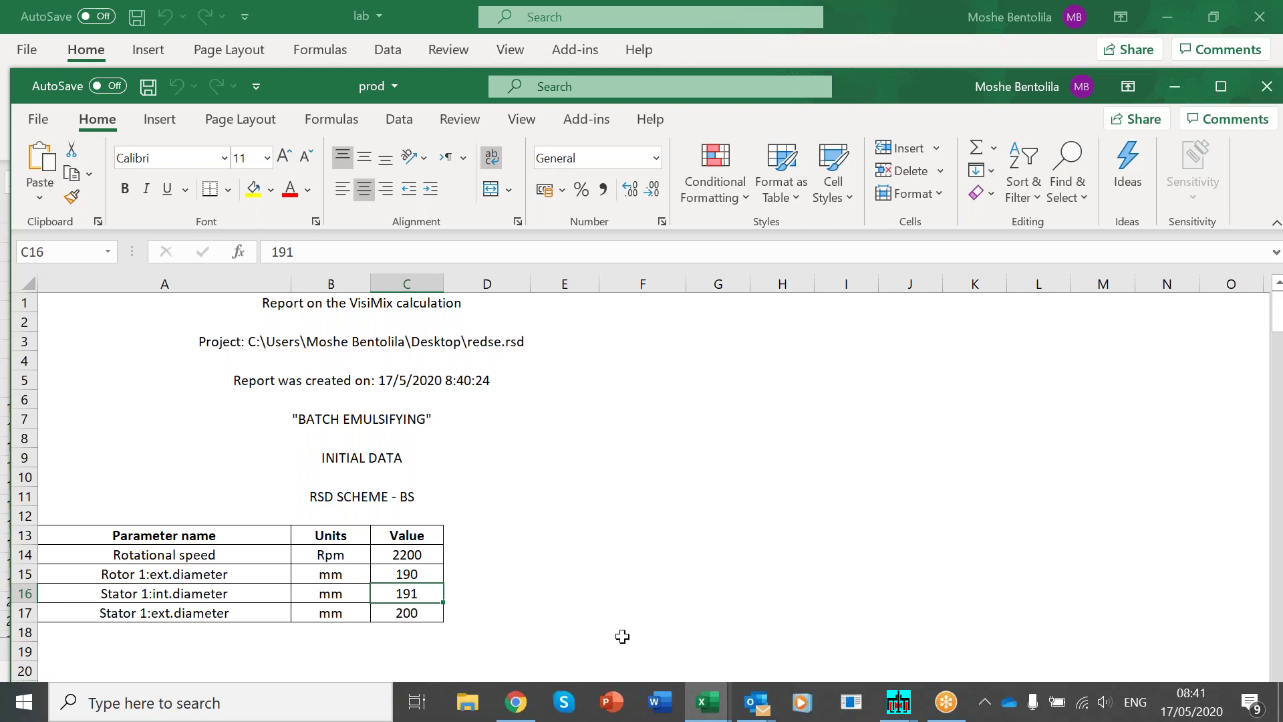
- Switch to Chrome, expand Liquid-liquid mixing. Emulsifying. on VisiMix's application training examples page, and close the chat window
{"action": "left_click", "coordinate": [533, 708]}
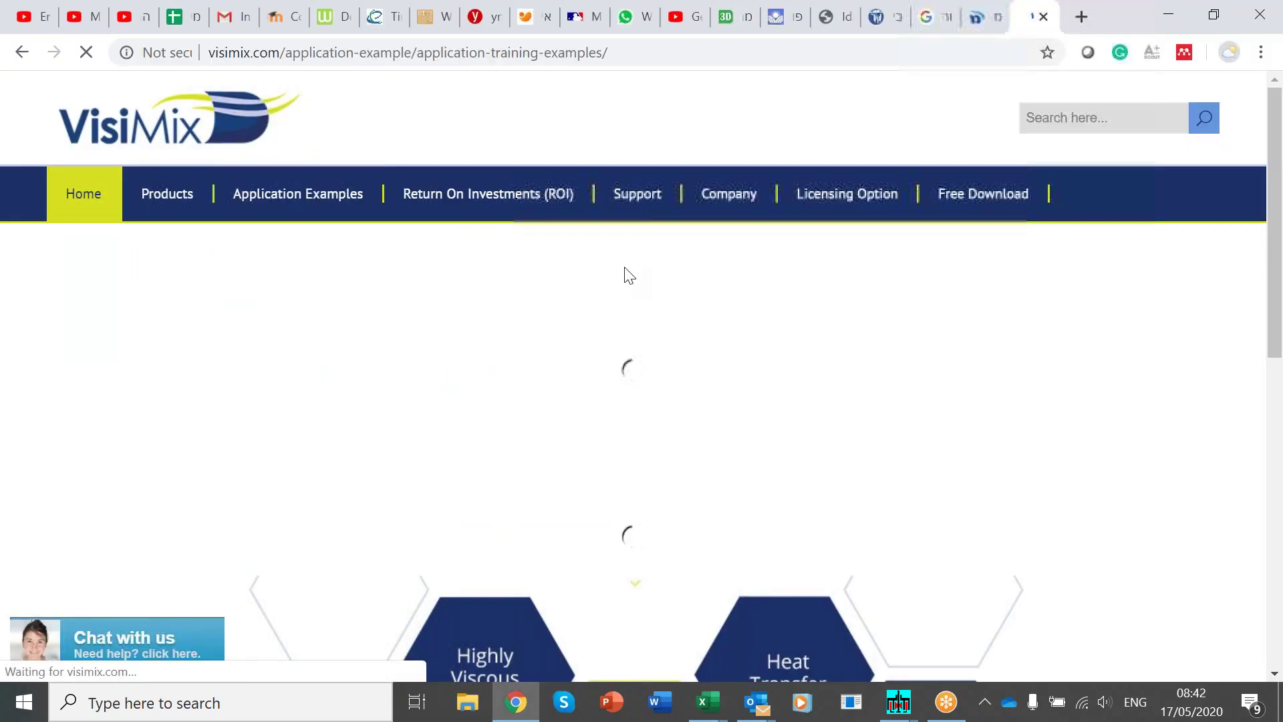
{"action": "scroll", "coordinate": [628, 274], "scroll_direction": "down", "scroll_amount": 6}
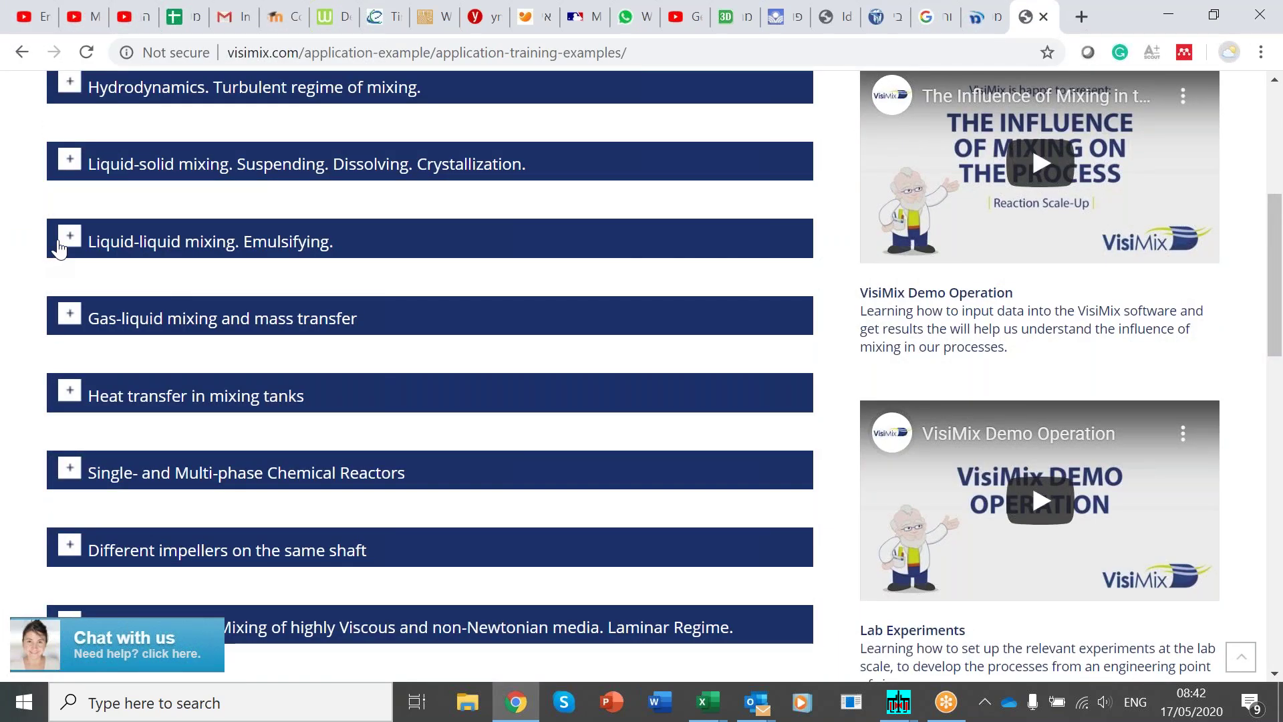
{"action": "left_click", "coordinate": [51, 246]}
{"action": "scroll", "coordinate": [672, 475], "scroll_direction": "down", "scroll_amount": 2}
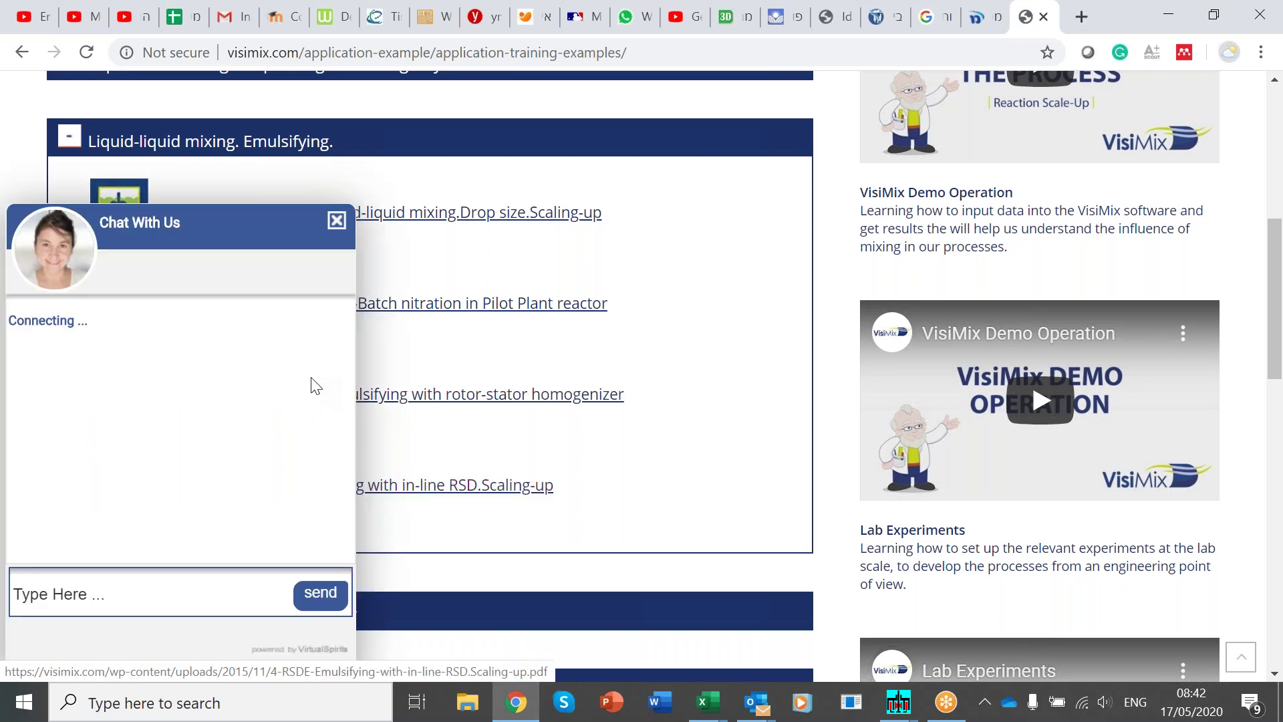
{"action": "left_click", "coordinate": [336, 220]}
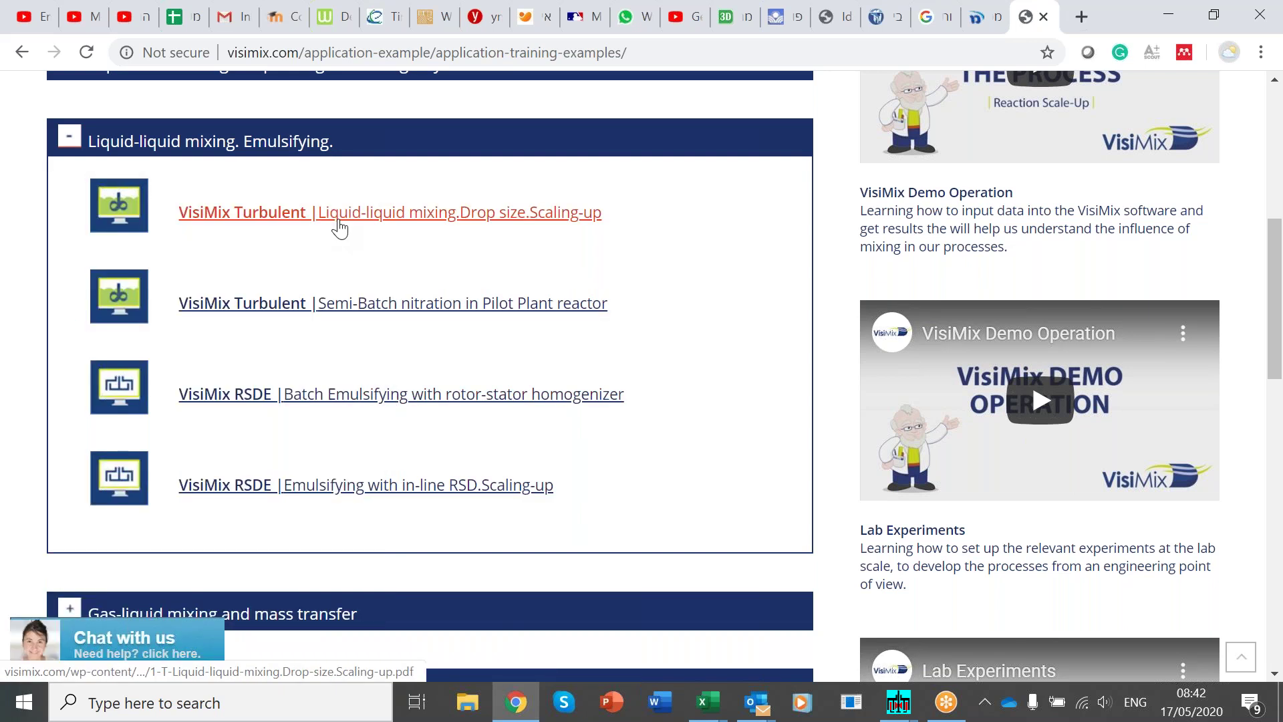